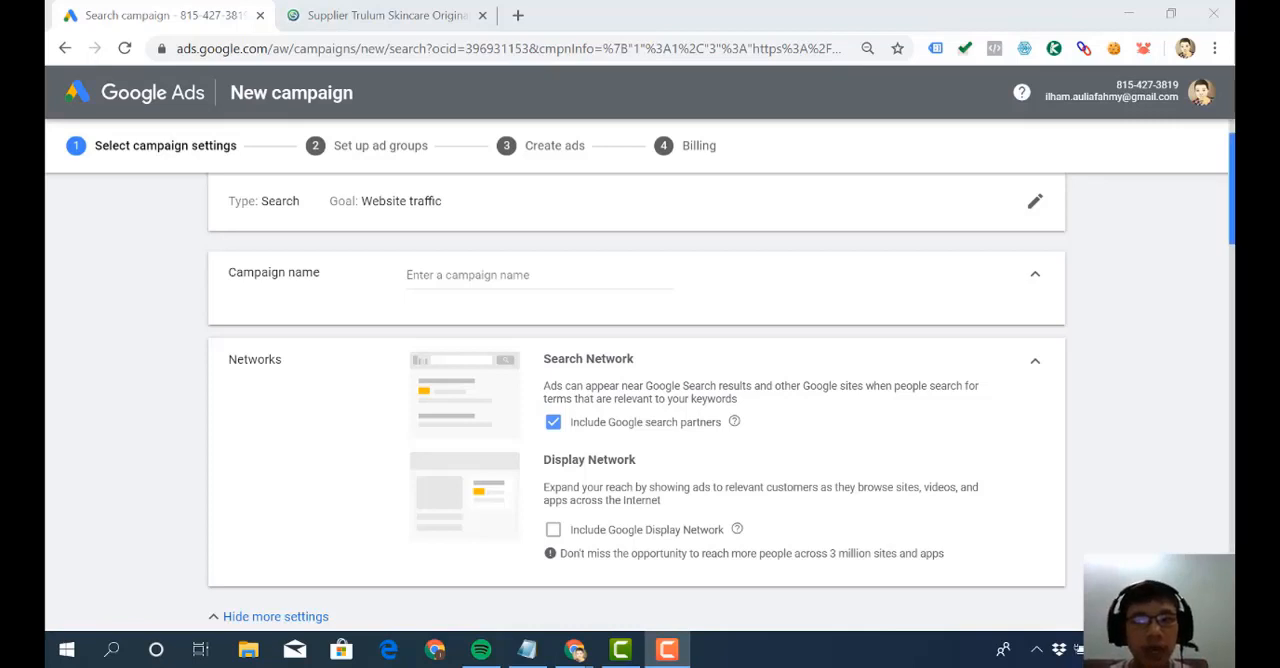
# - Name the new search campaign "TRULUM / 0701220"
pyautogui.moveTo(1233, 193); pyautogui.dragTo(1233, 177)
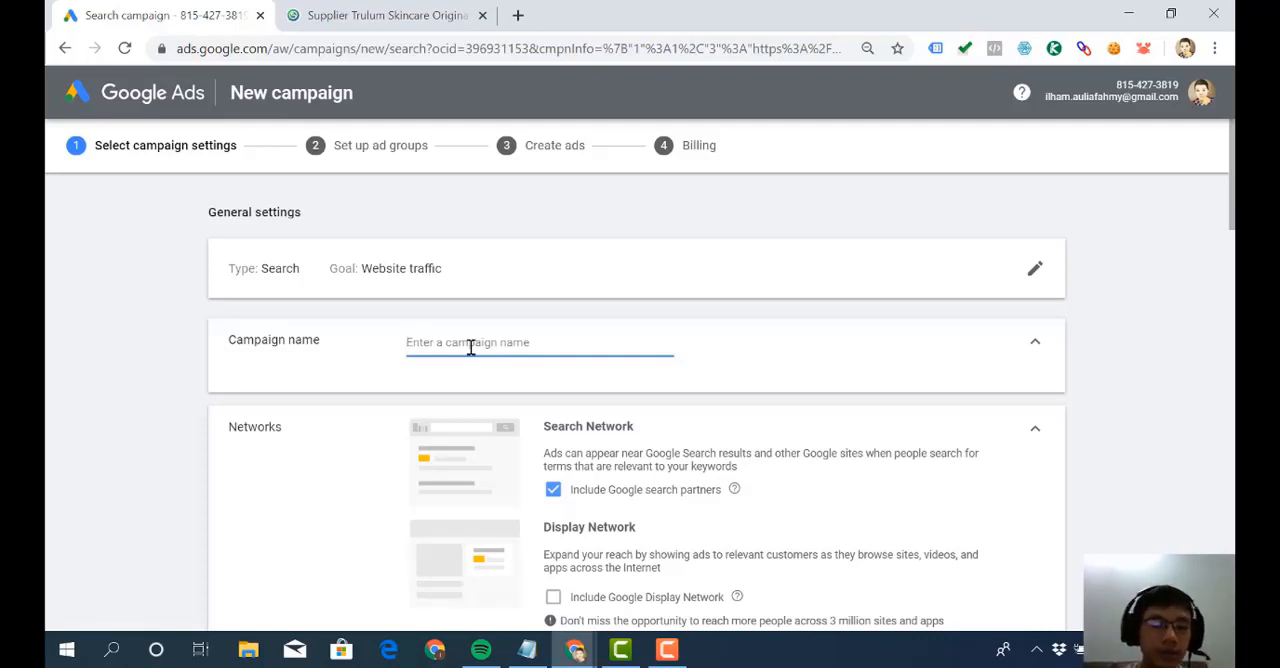
pyautogui.write('TR')
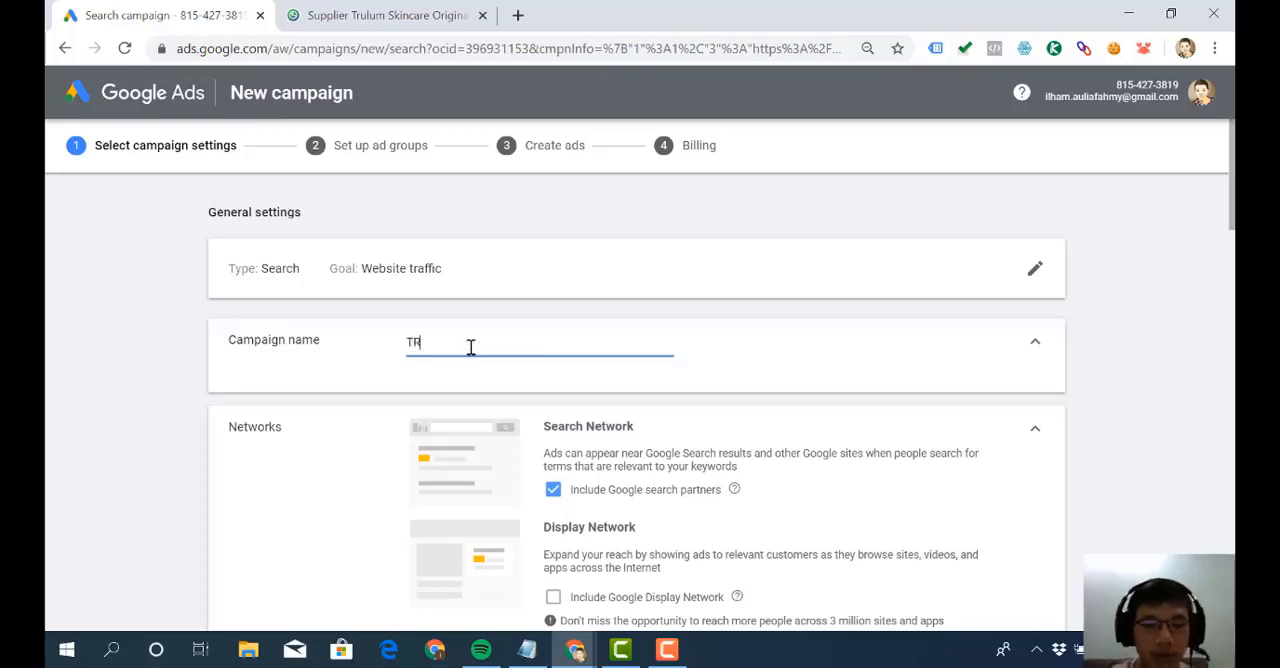
pyautogui.write('ULUM /')
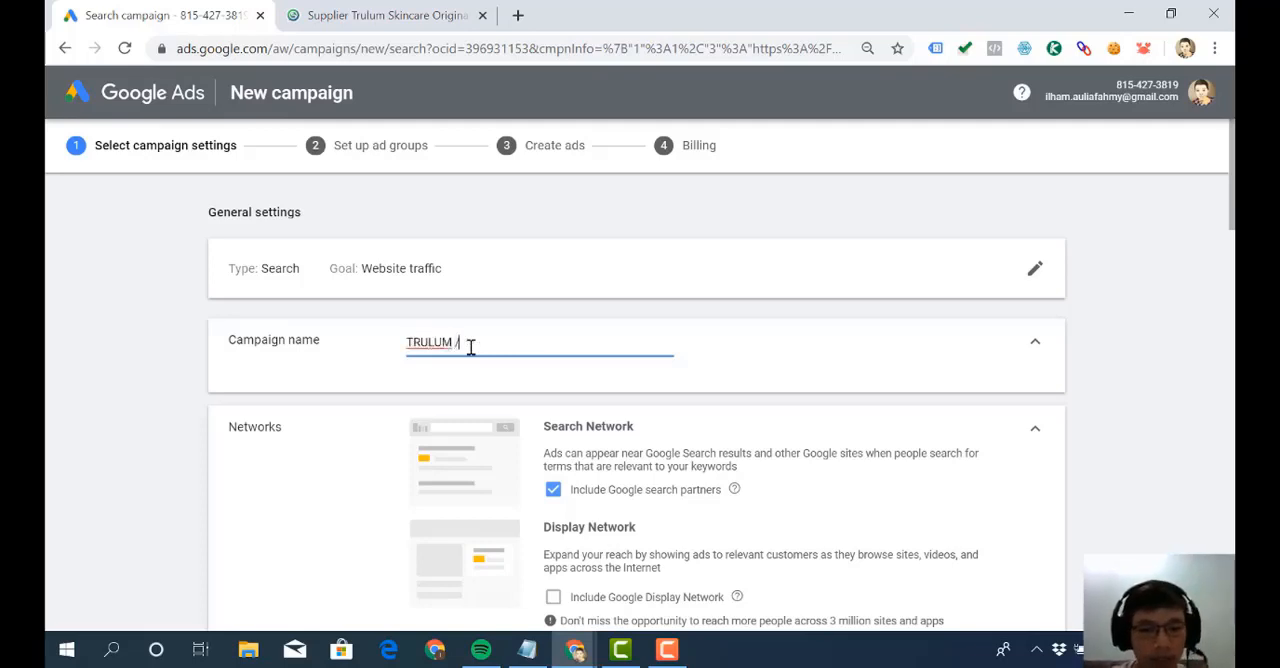
pyautogui.write(' D70')
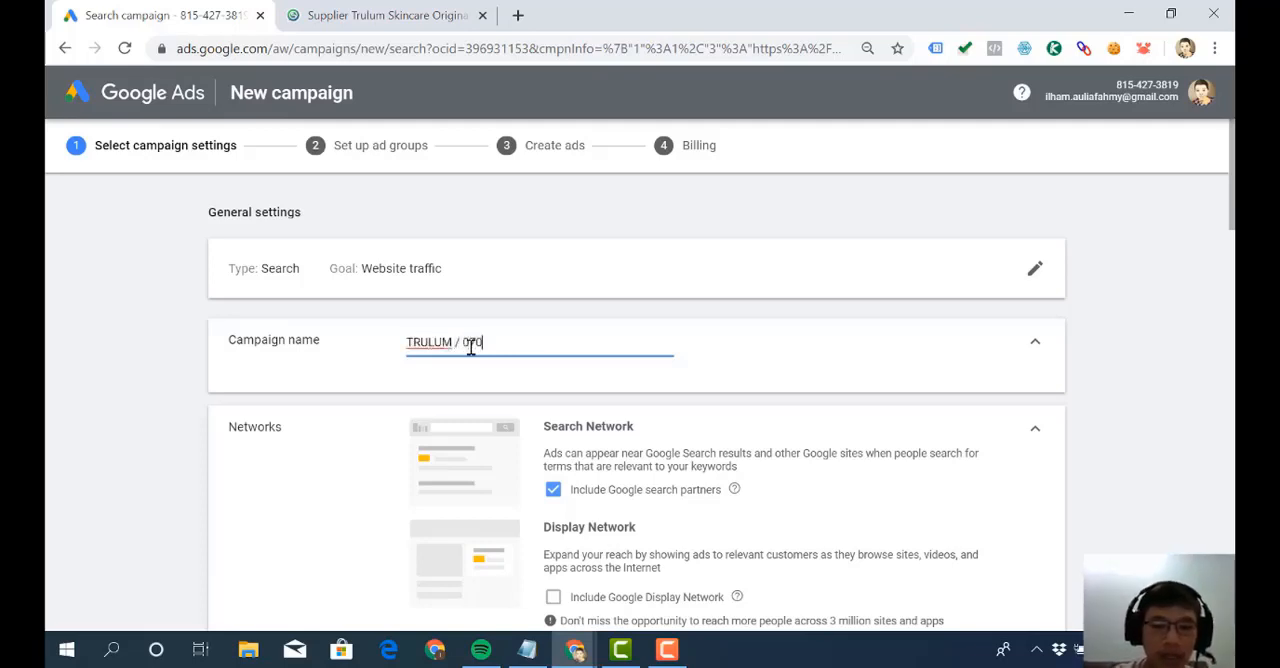
pyautogui.write('1220')
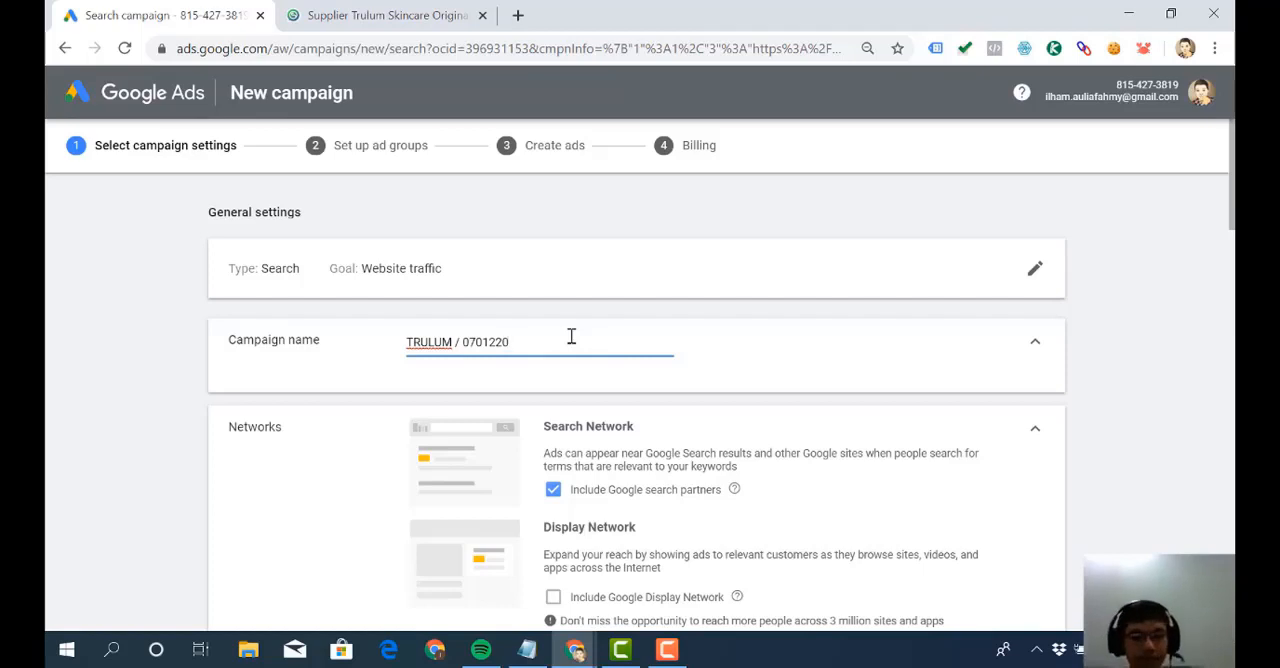
# - Try toggling the Google Display Network and Google search partners options, leaving only search partners included
pyautogui.scroll(-2, 571, 336)
pyautogui.click(553, 422)
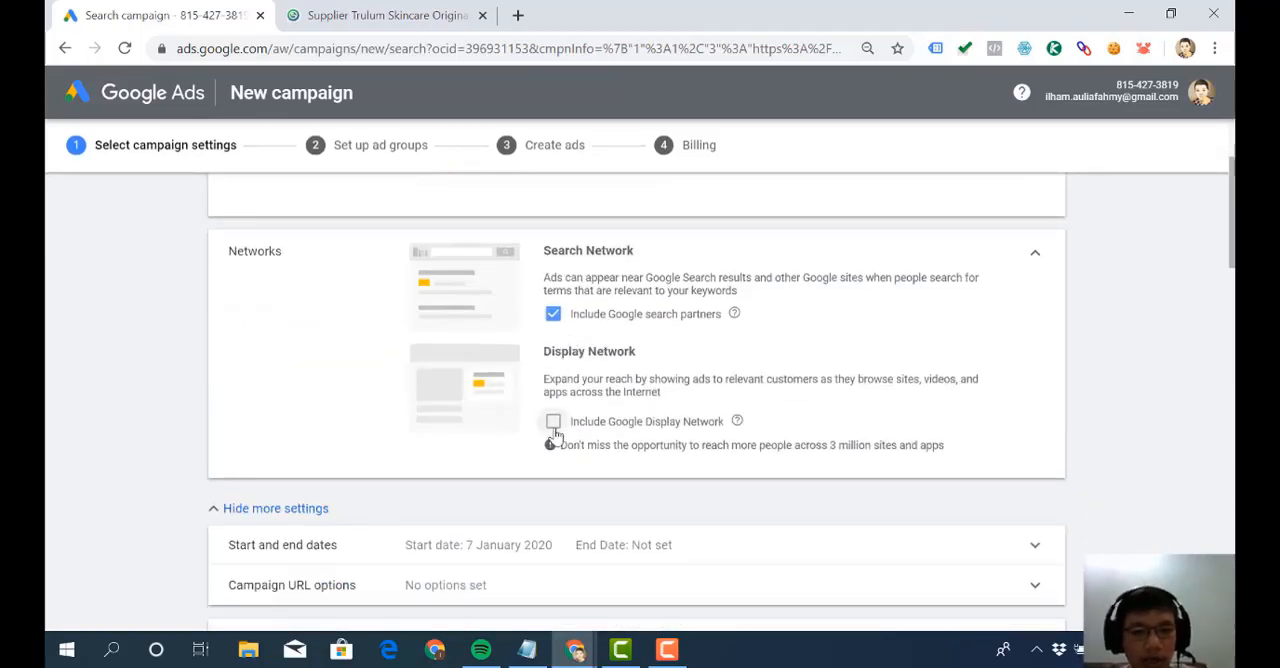
pyautogui.scroll(1, 575, 355)
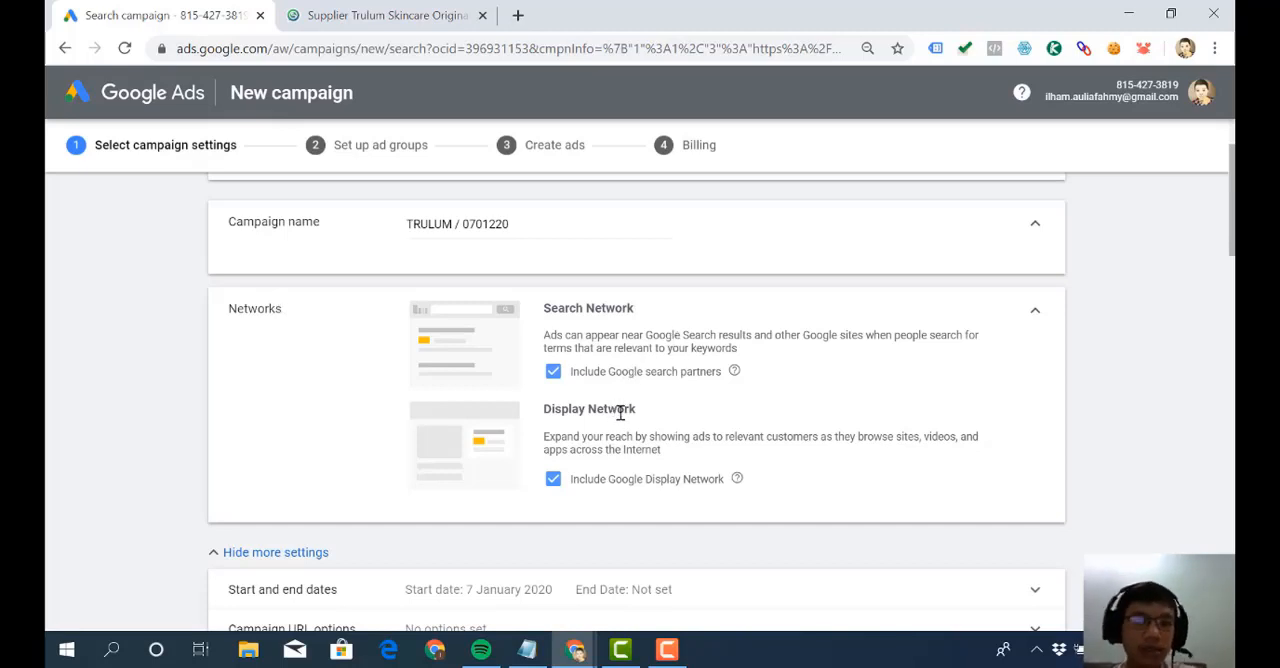
pyautogui.click(553, 482)
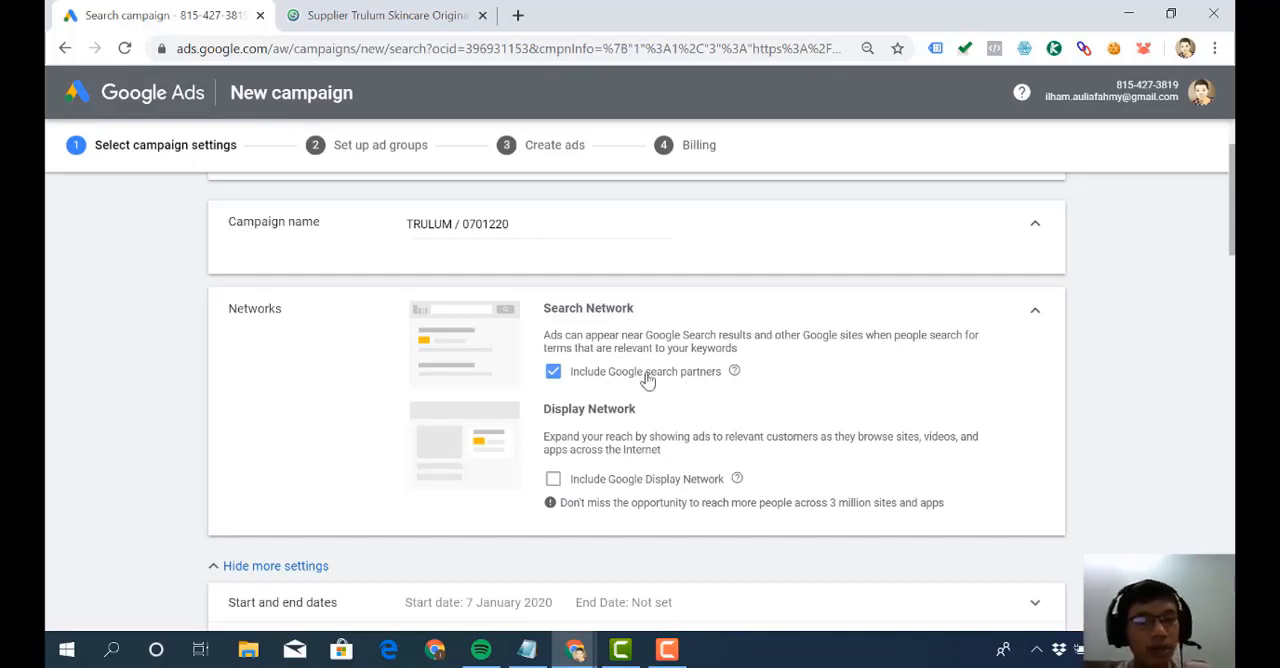
pyautogui.click(645, 373)
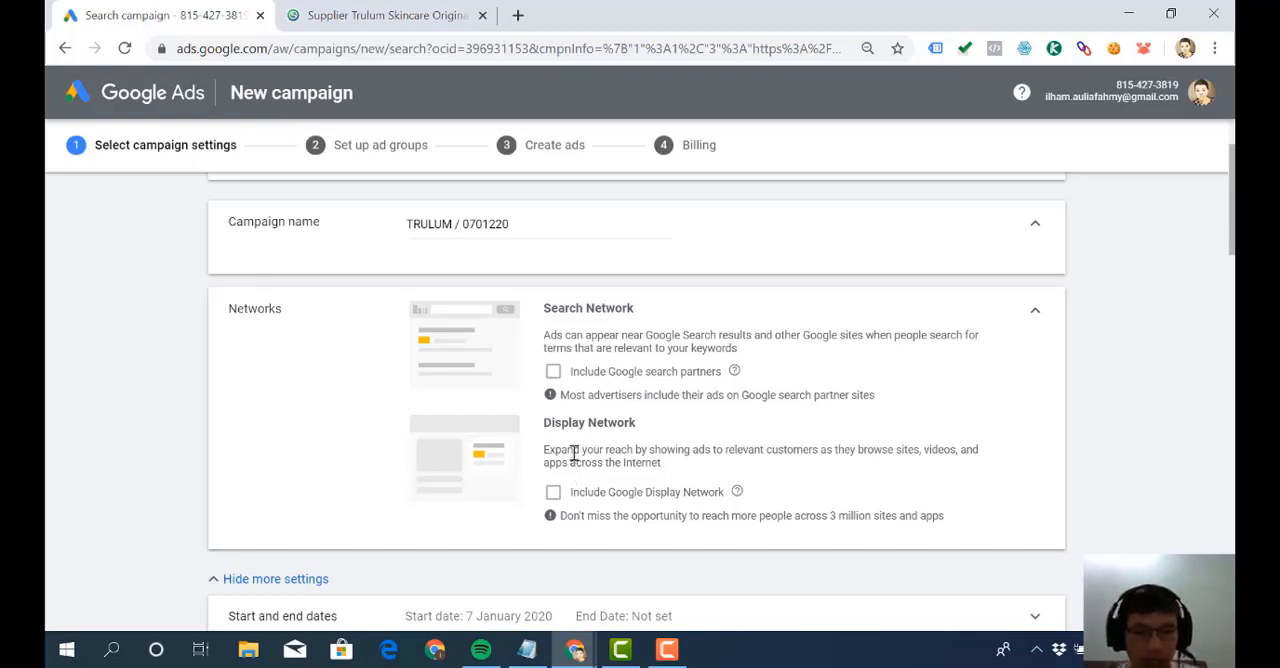
pyautogui.click(583, 383)
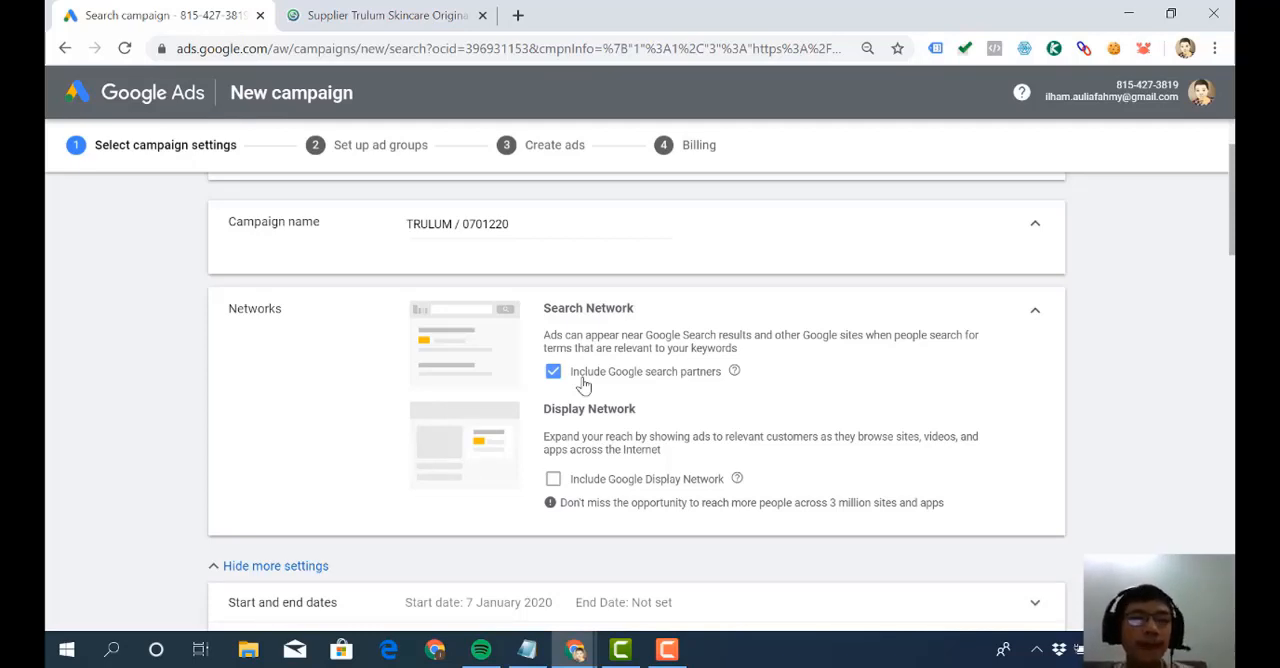
# - Collapse and reopen the additional campaign settings below Networks to view the available options
pyautogui.scroll(-1, 584, 386)
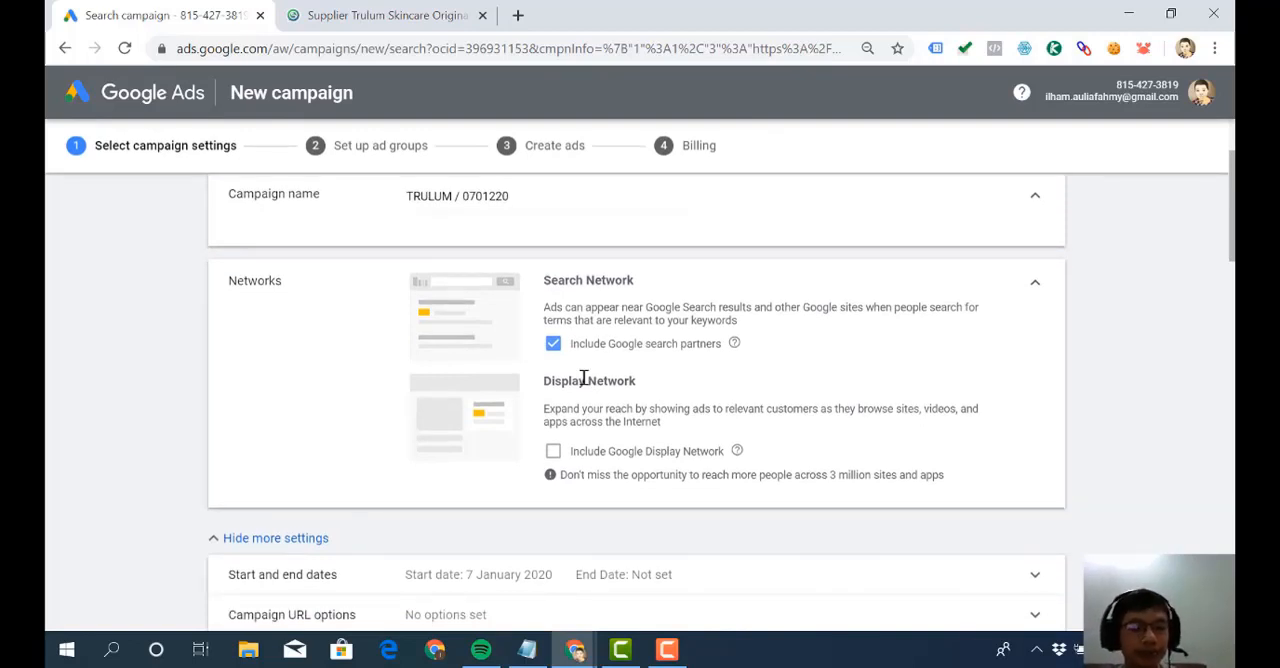
pyautogui.scroll(-2, 582, 380)
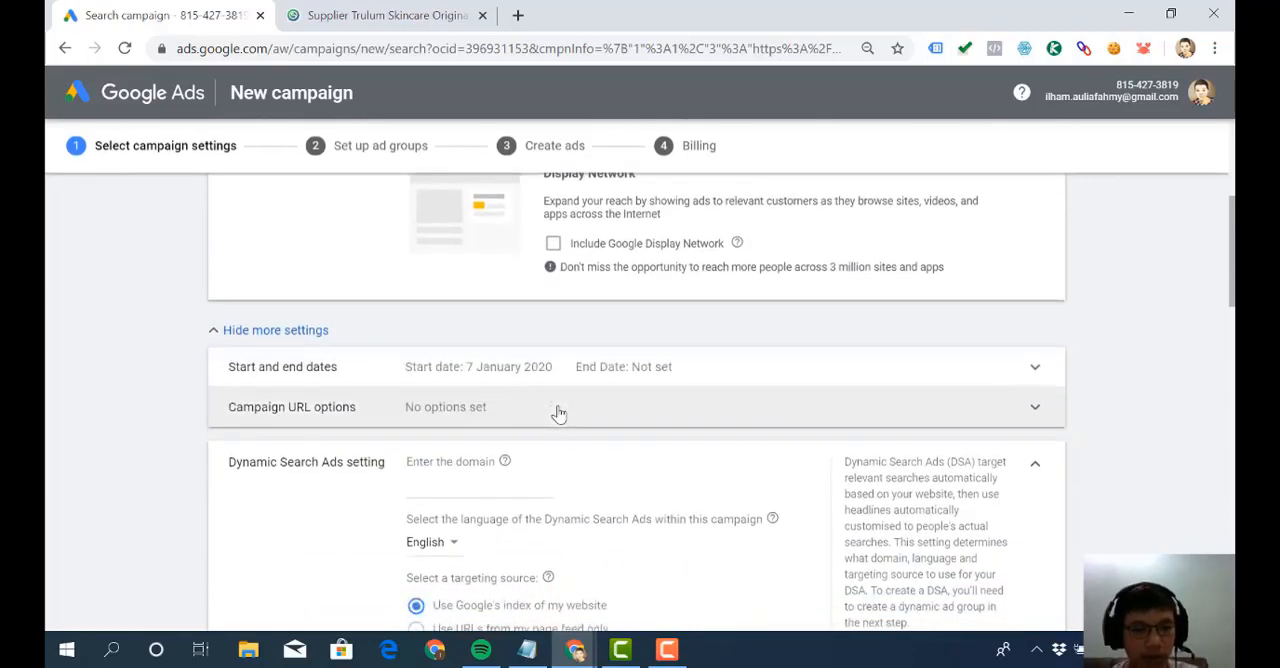
pyautogui.click(333, 330)
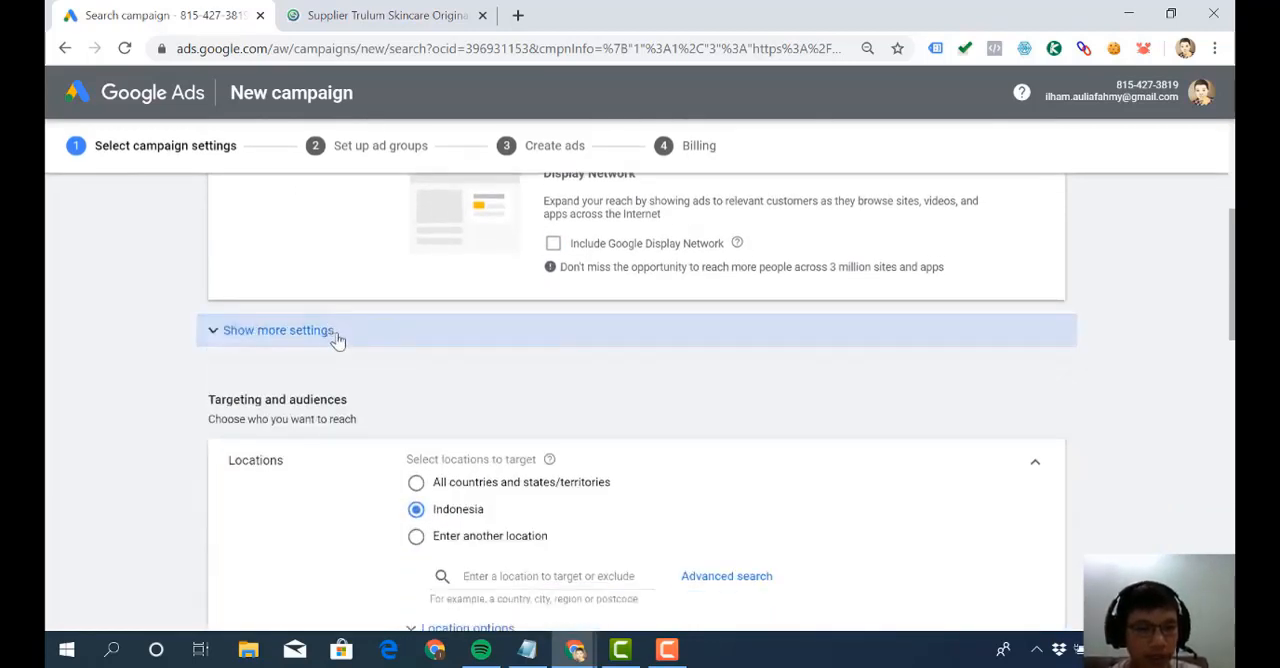
pyautogui.click(307, 346)
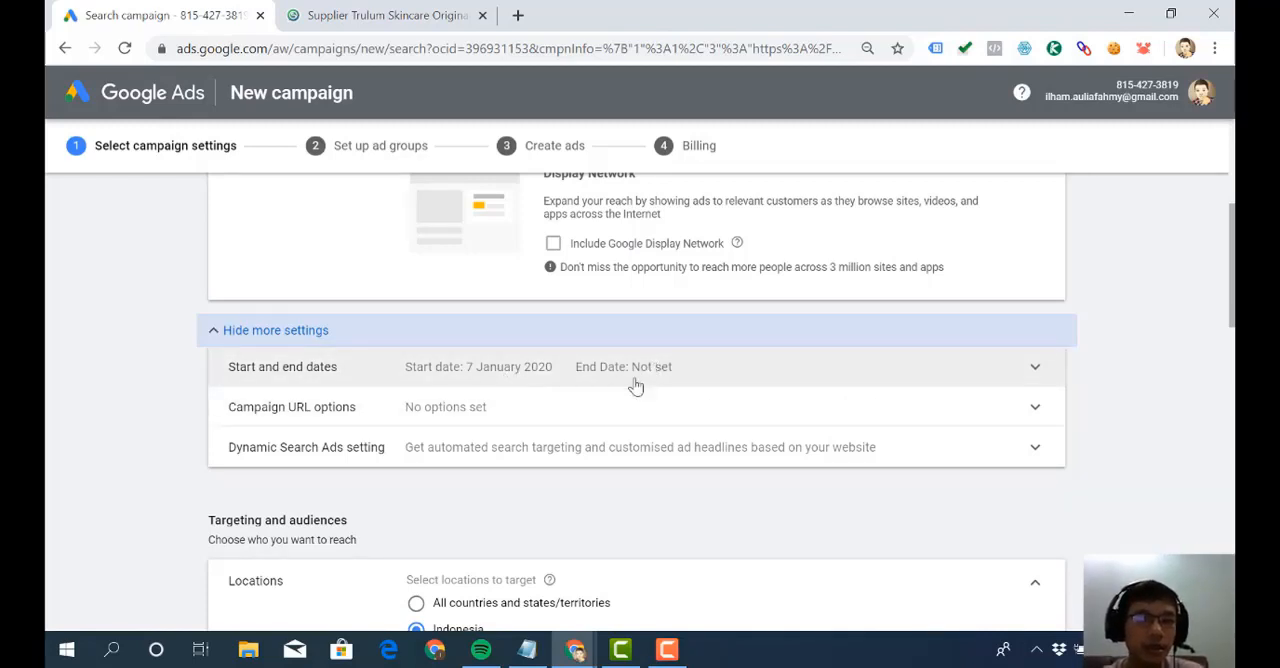
pyautogui.click(667, 650)
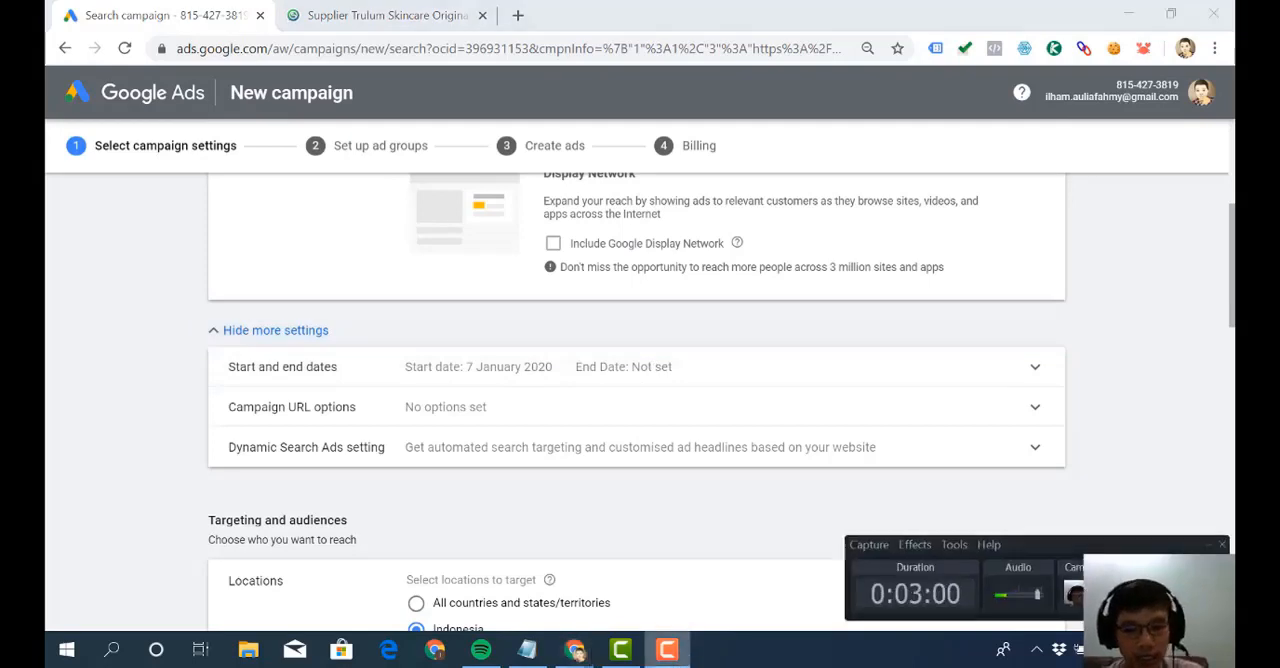
pyautogui.click(667, 650)
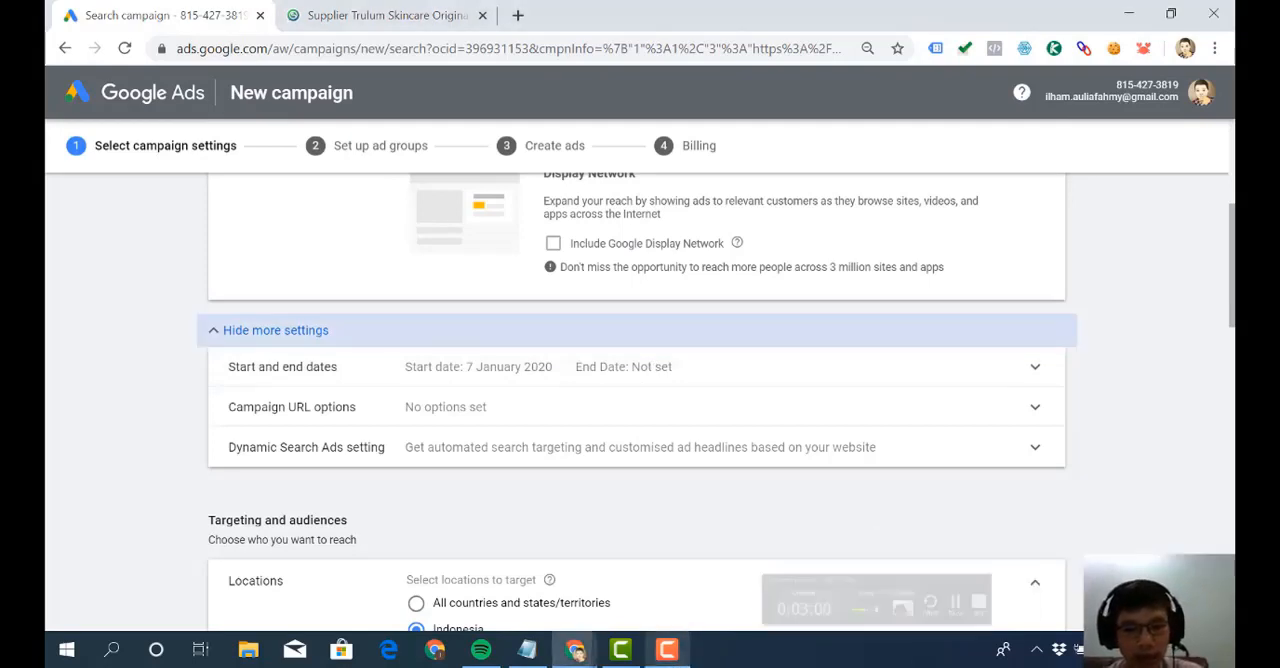
# - Look at the tracking template field in the Campaign URL options and collapse the section without entering anything
pyautogui.click(596, 398)
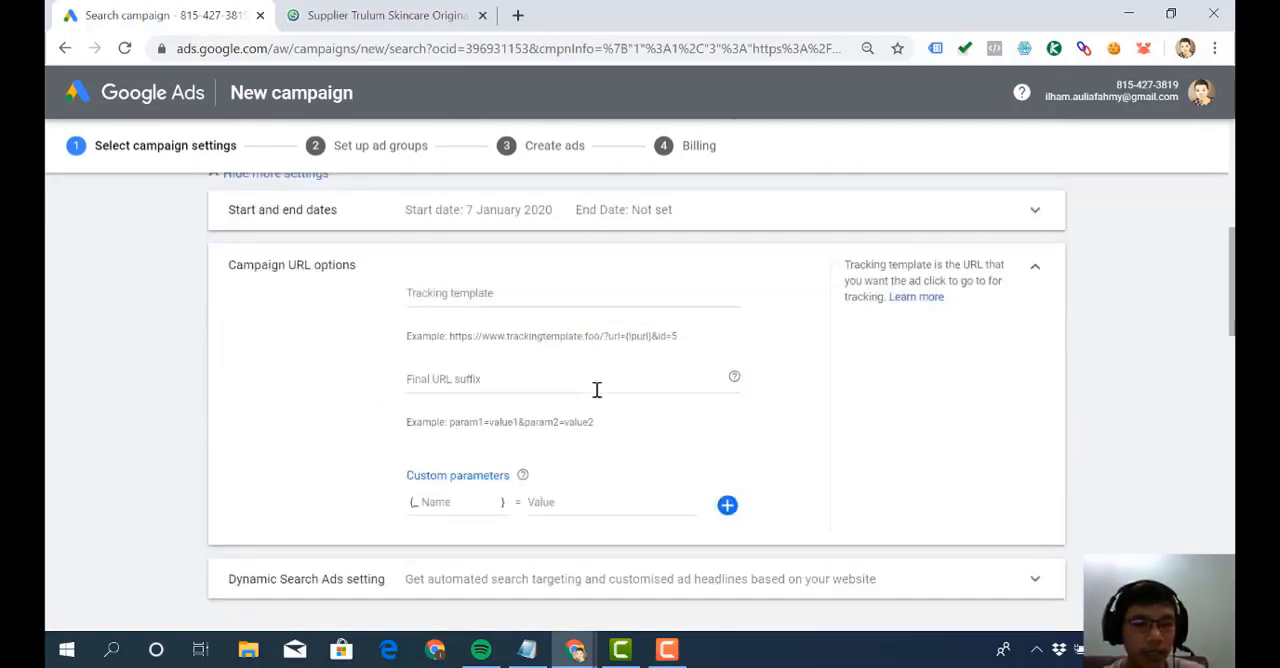
pyautogui.click(555, 294)
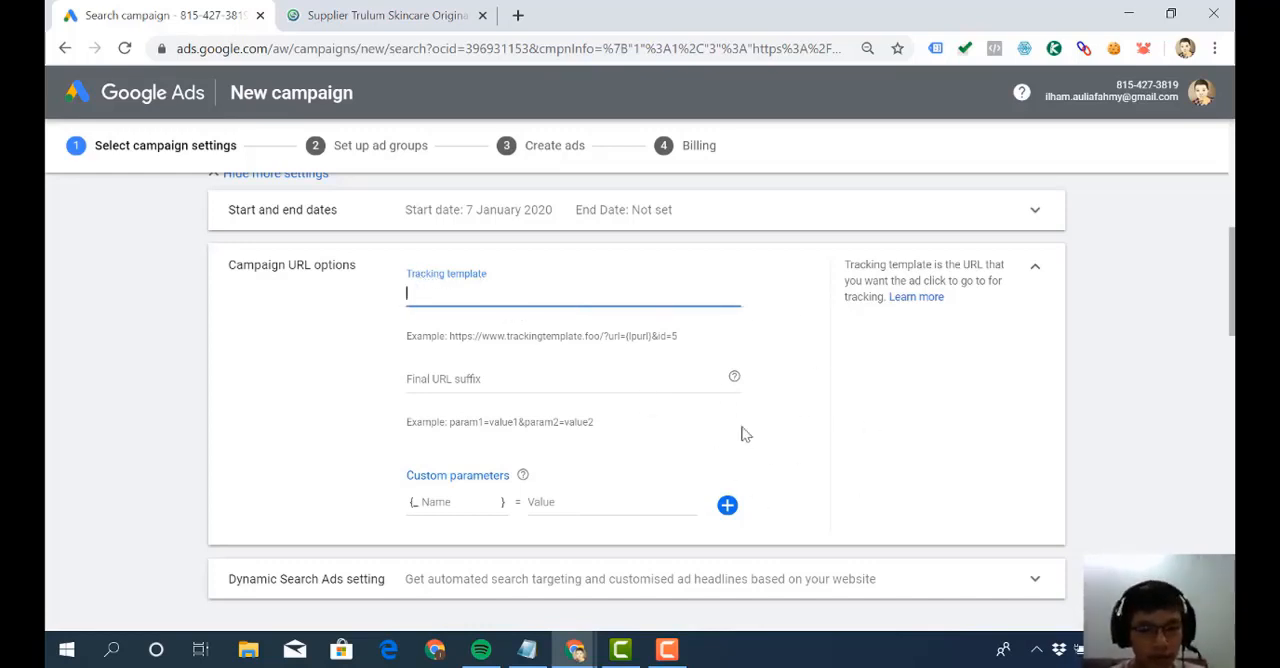
pyautogui.click(1035, 272)
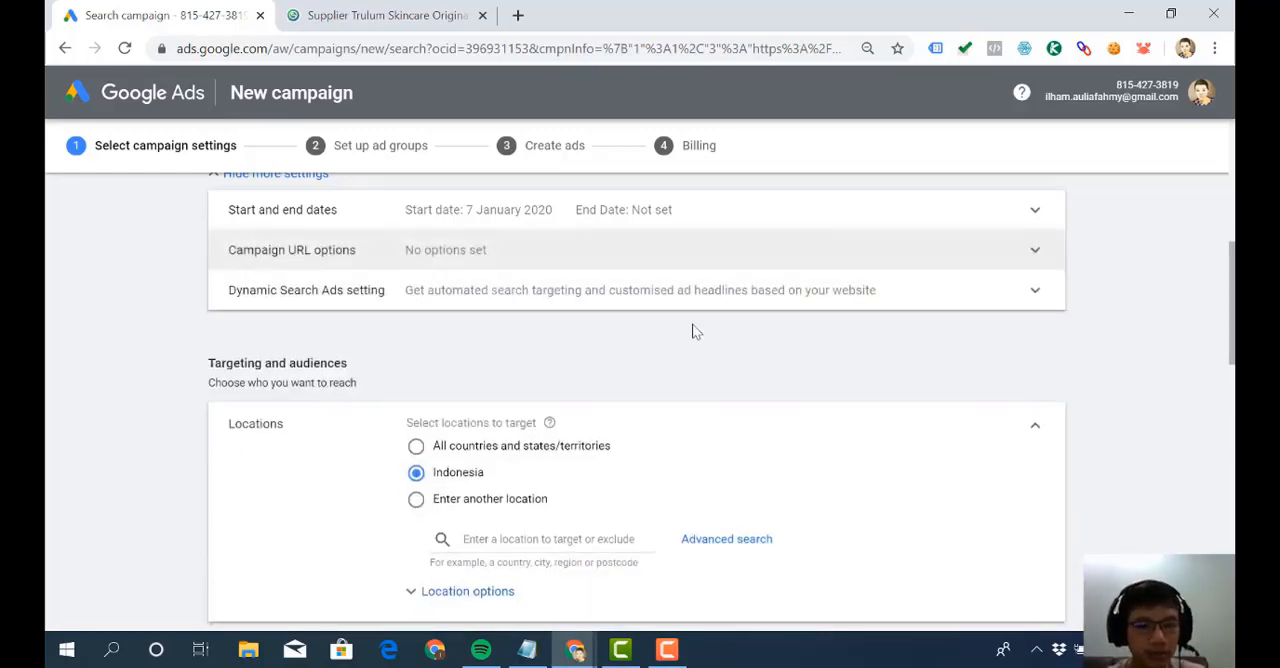
pyautogui.click(480, 302)
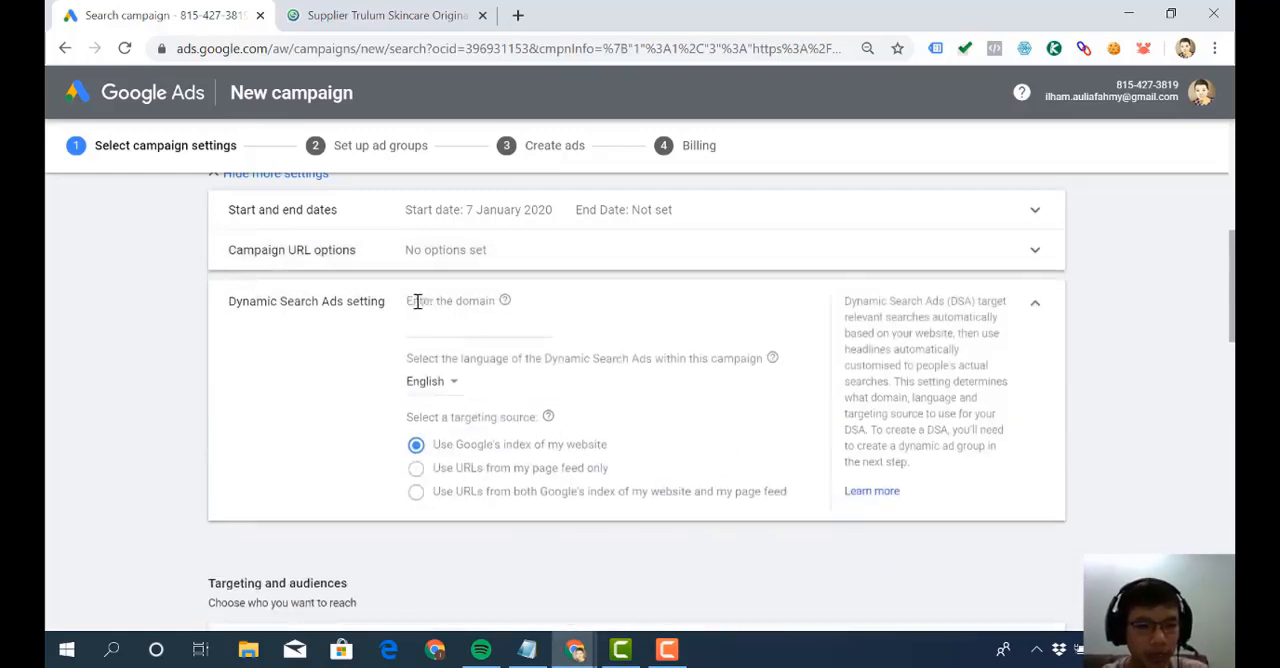
pyautogui.click(482, 332)
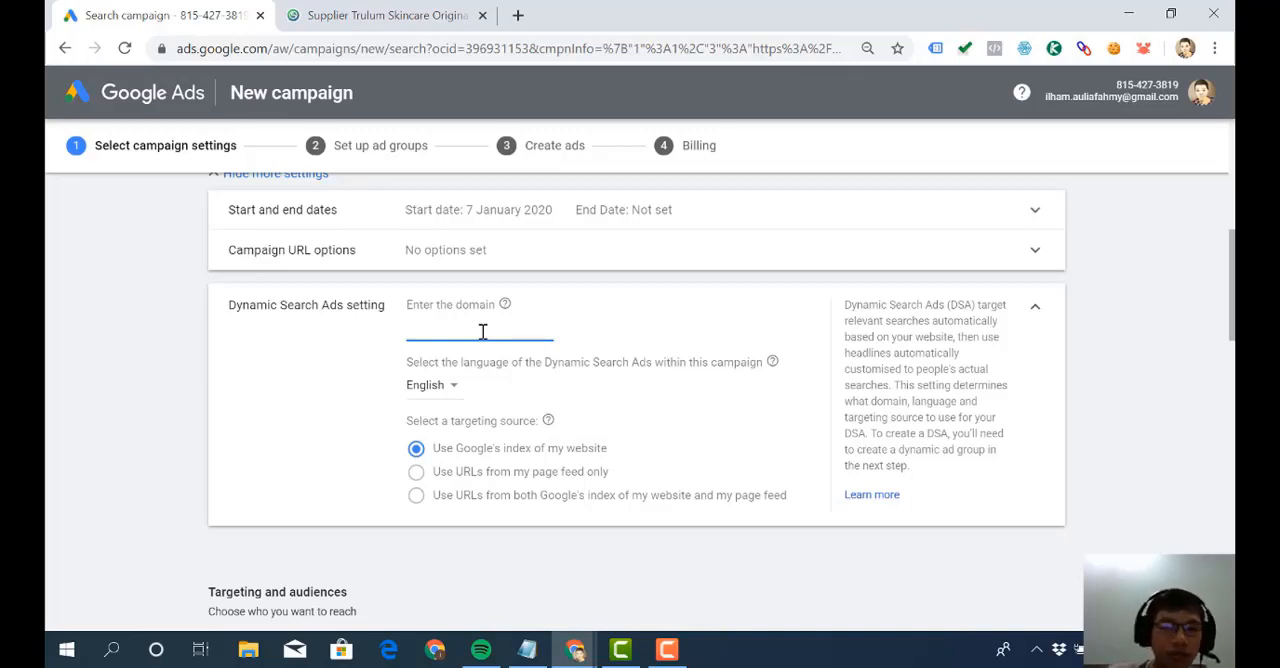
pyautogui.write('www.')
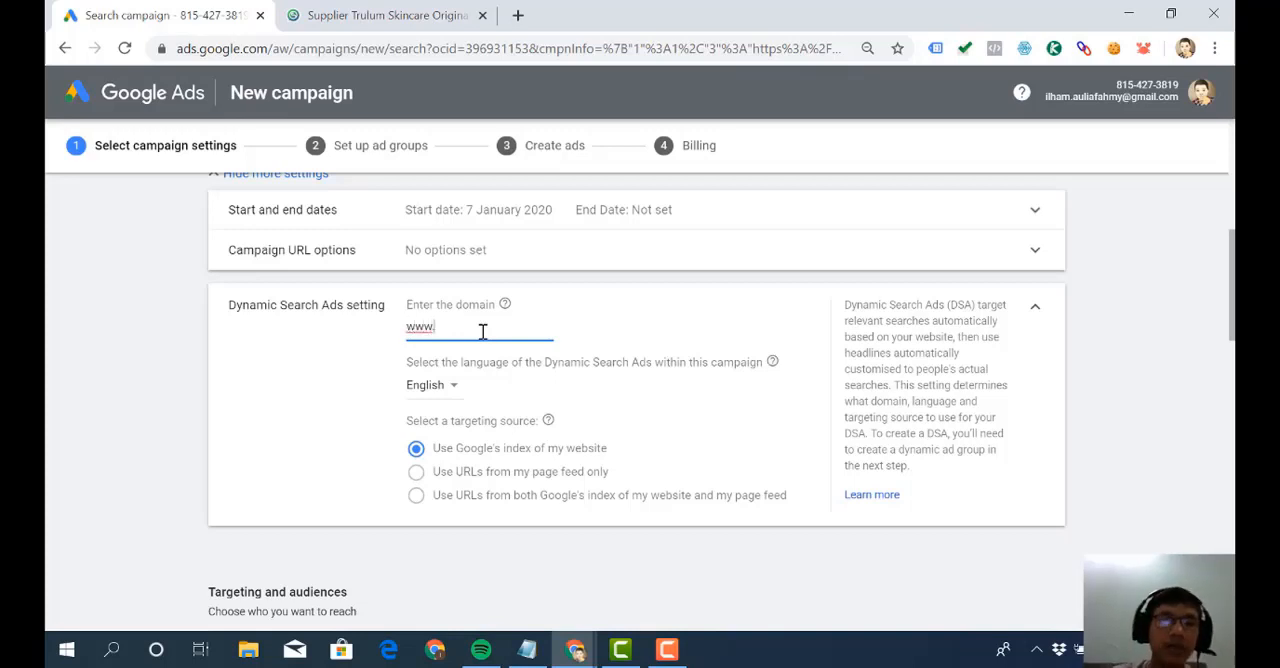
pyautogui.click(410, 15)
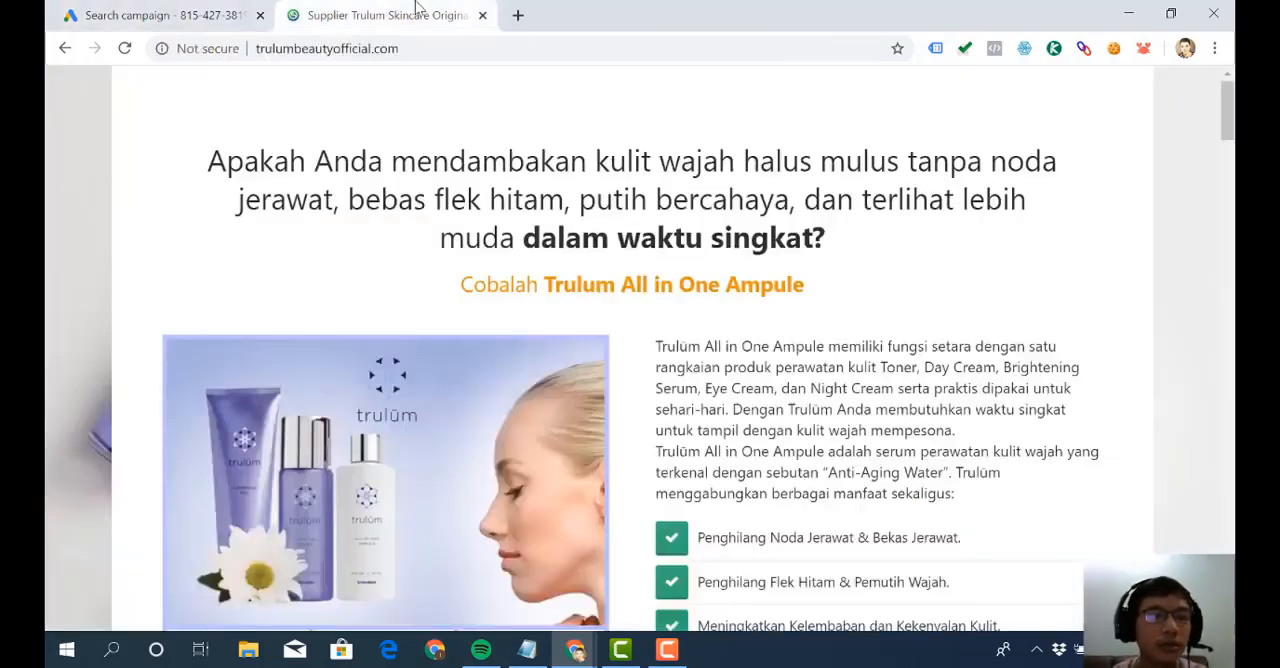
pyautogui.click(363, 48)
pyautogui.hotkey('ctrl', 'a')
pyautogui.hotkey('ctrl', 'c')
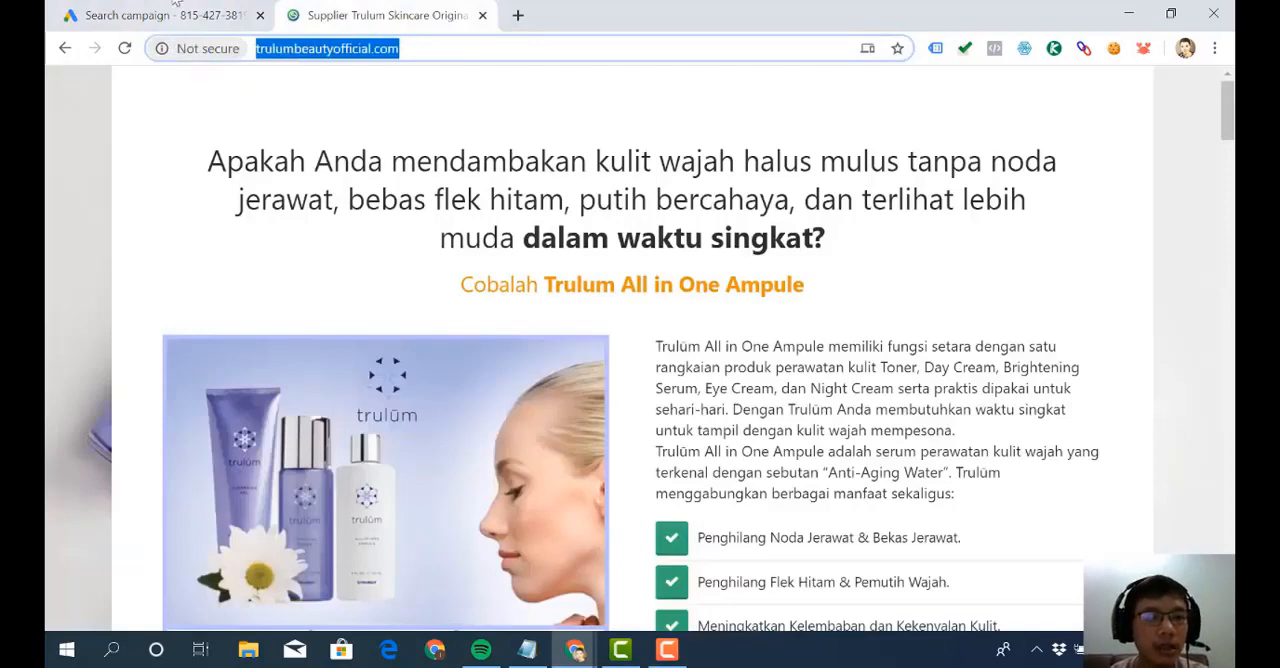
pyautogui.click(170, 14)
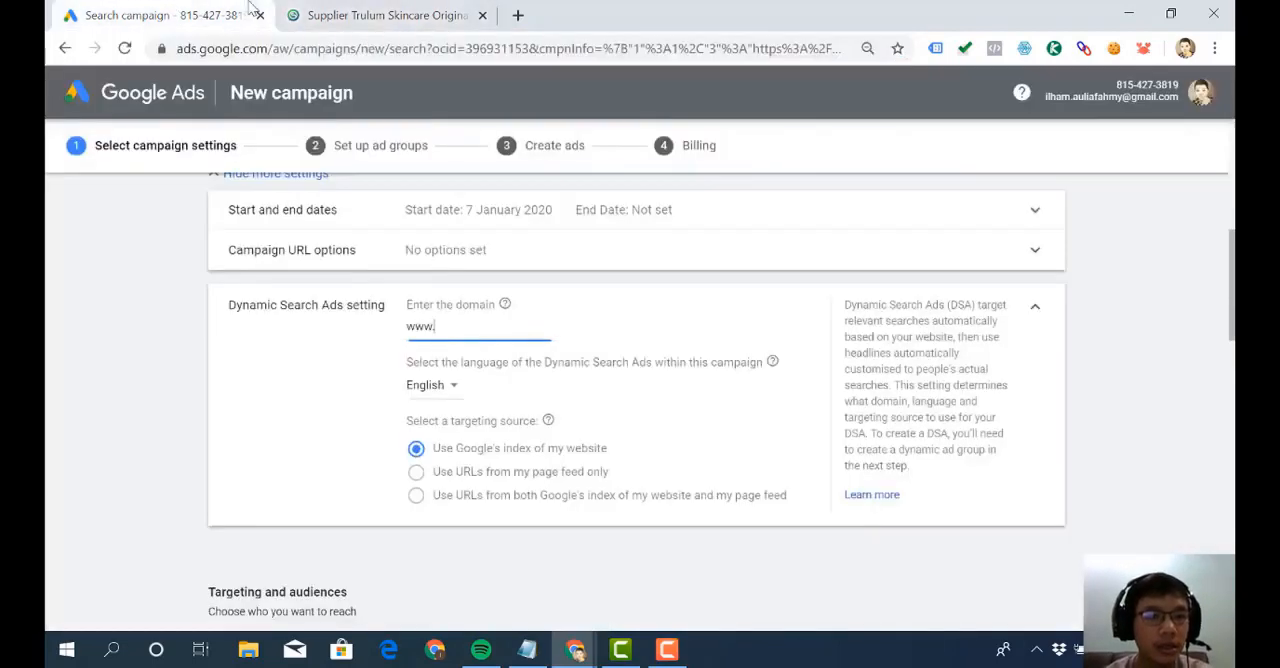
pyautogui.hotkey('ctrl', 'v')
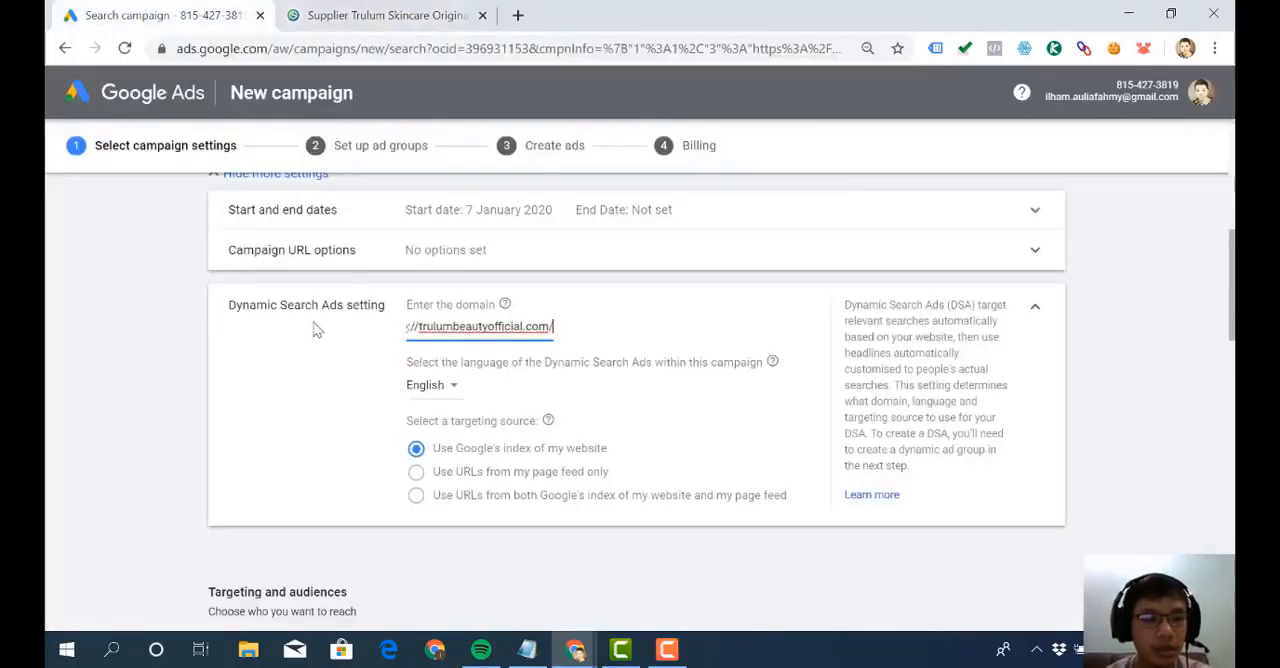
# - Set the Dynamic Search Ads language to Indonesian and check it against the text on the Trulum landing page
pyautogui.click(447, 397)
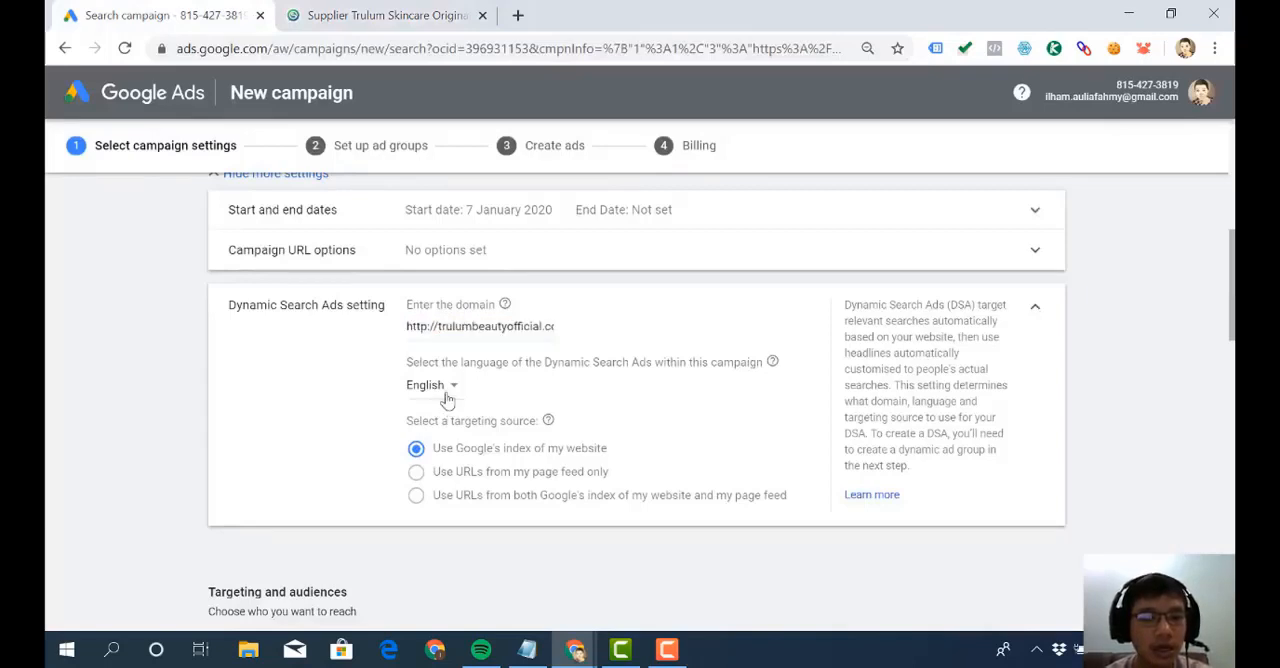
pyautogui.scroll(-3, 450, 340)
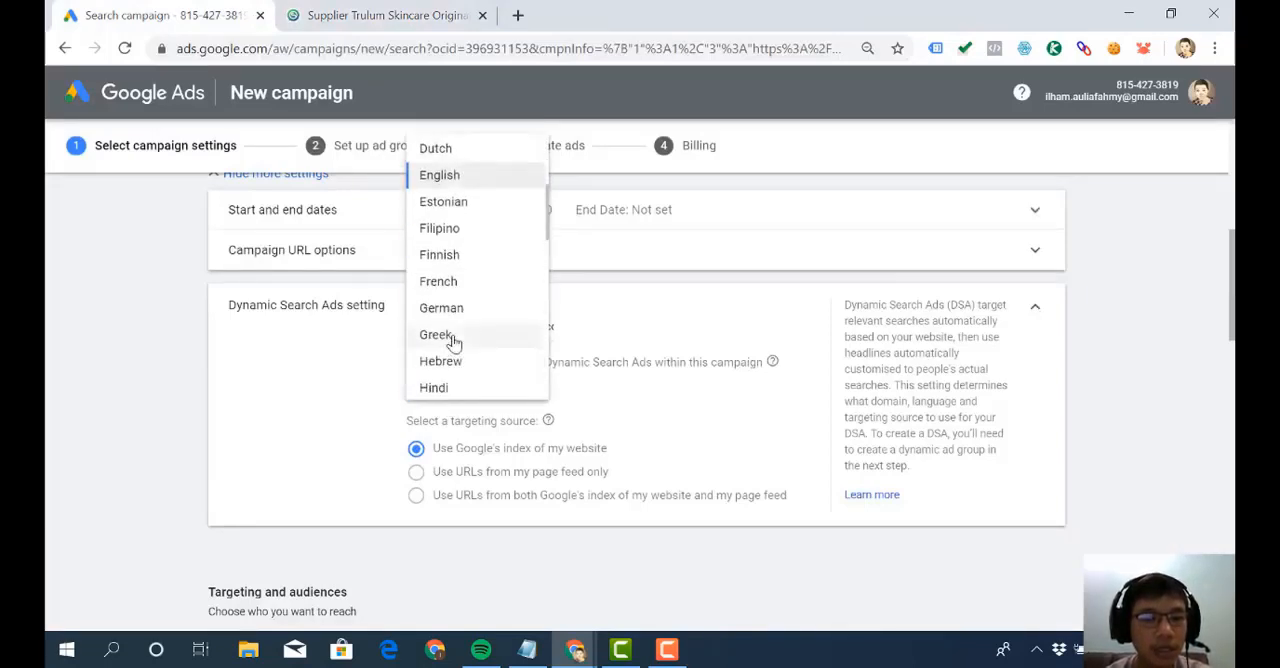
pyautogui.scroll(-3, 459, 322)
pyautogui.click(462, 307)
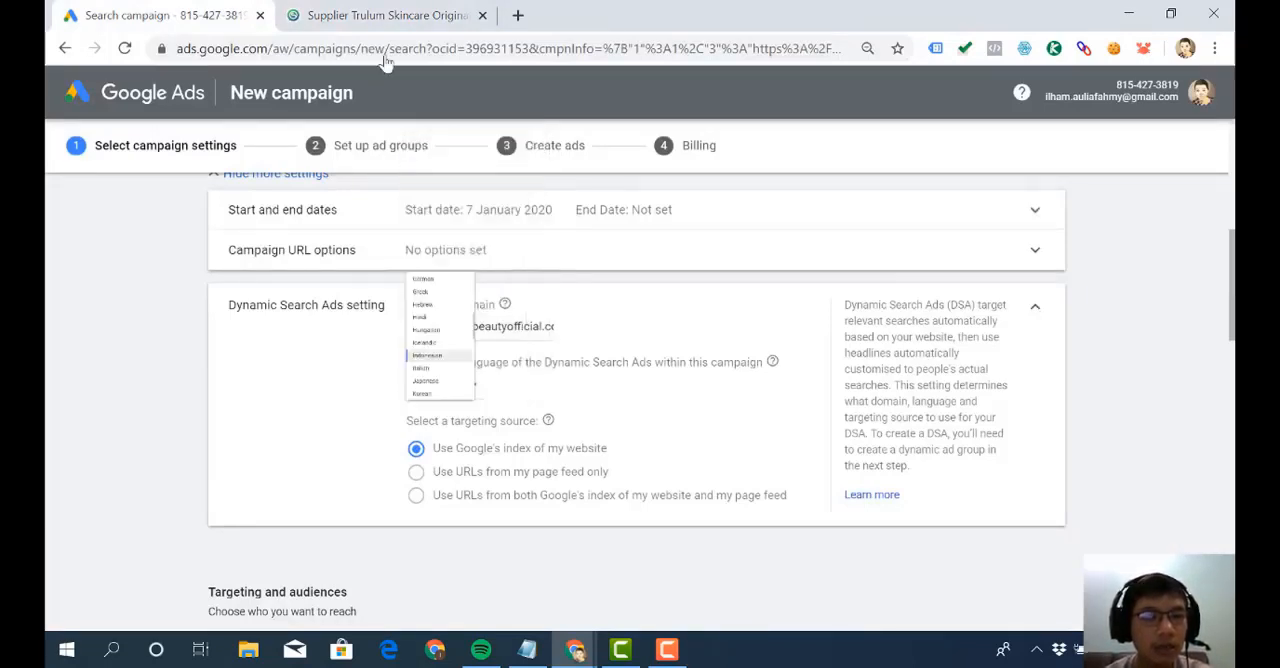
pyautogui.click(384, 12)
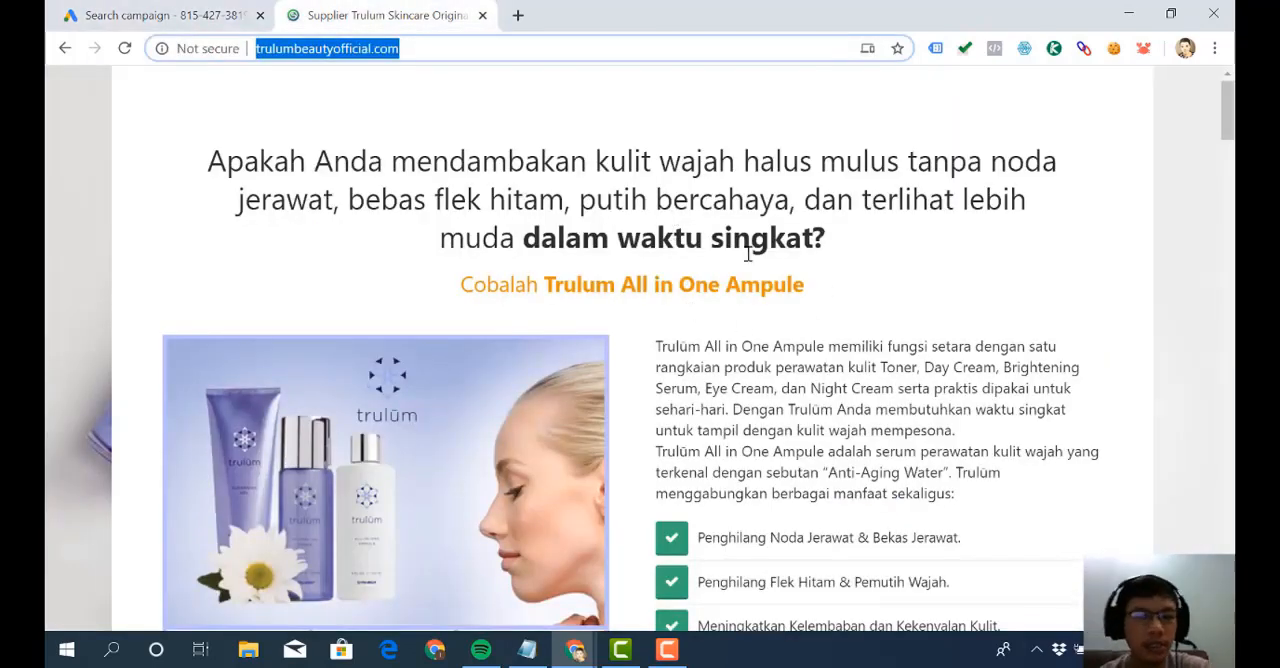
pyautogui.click(218, 12)
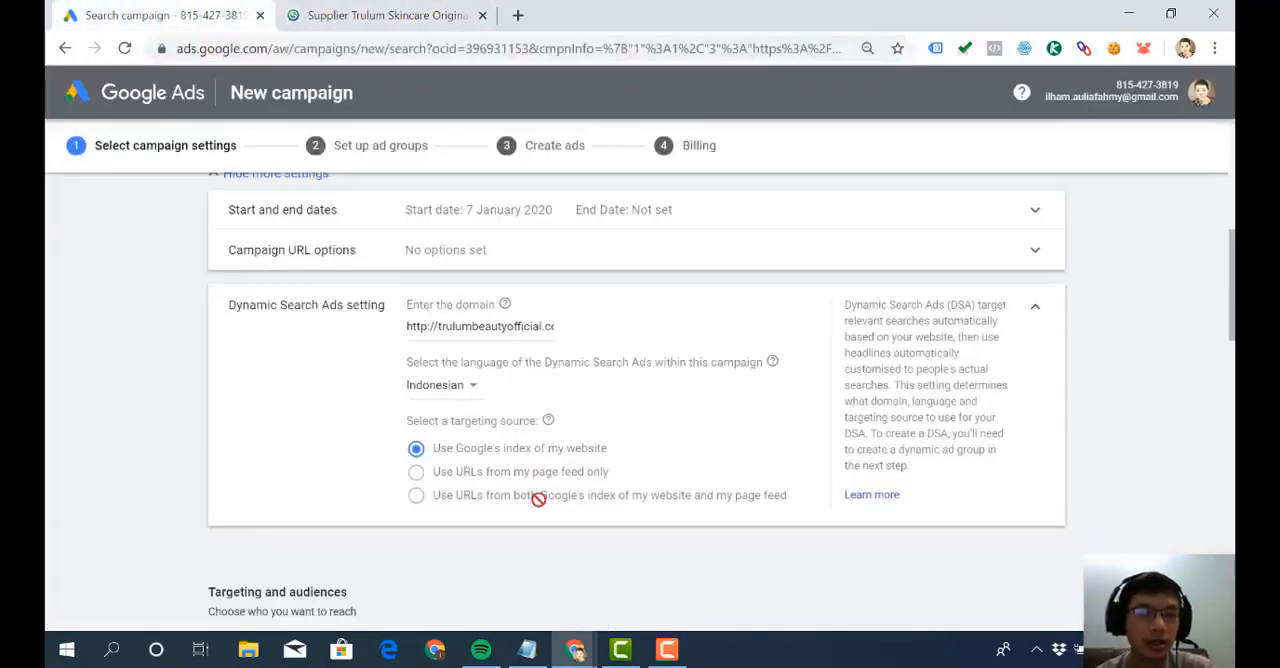
# - Clear the domain from the Dynamic Search Ads setting and collapse the section
pyautogui.click(491, 329)
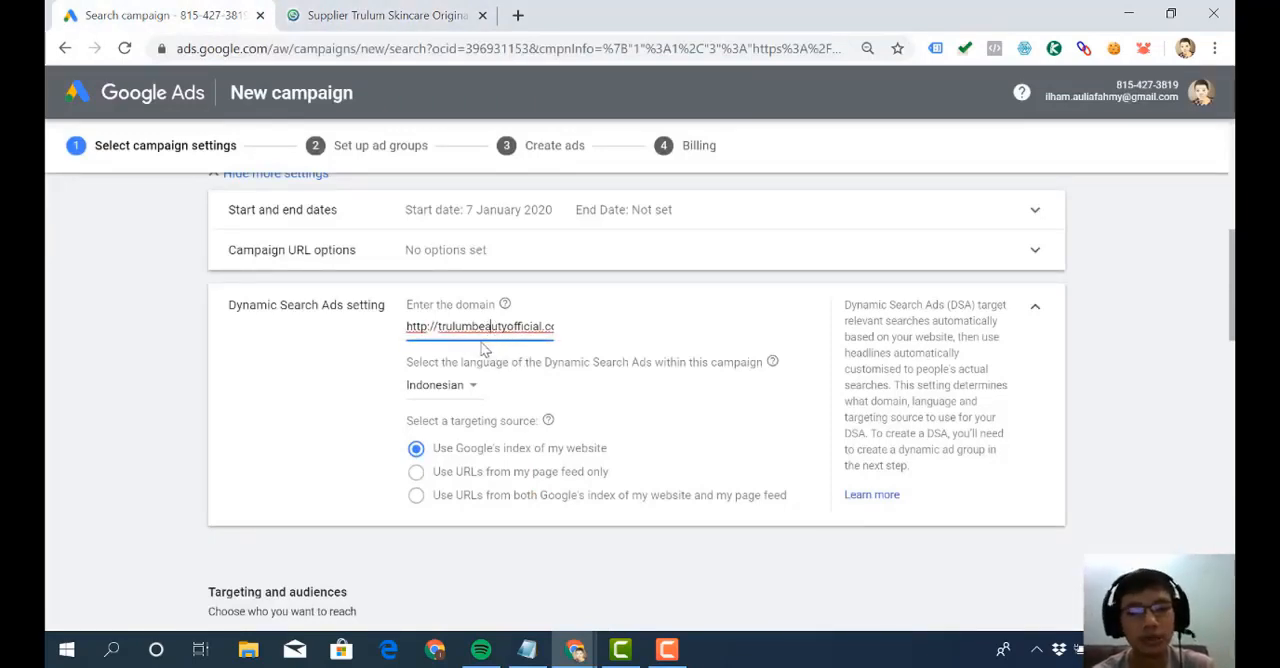
pyautogui.scroll(-1, 490, 364)
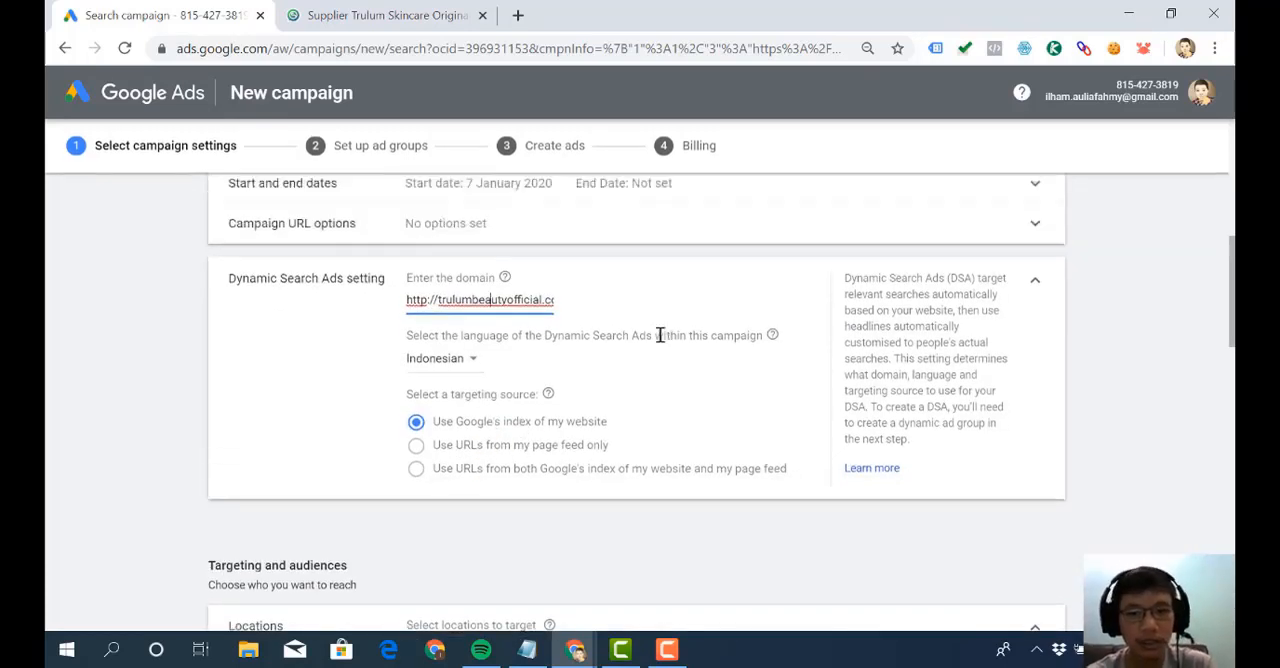
pyautogui.scroll(1, 660, 334)
pyautogui.hotkey('ctrl', 'a')
pyautogui.press('BackSpace')
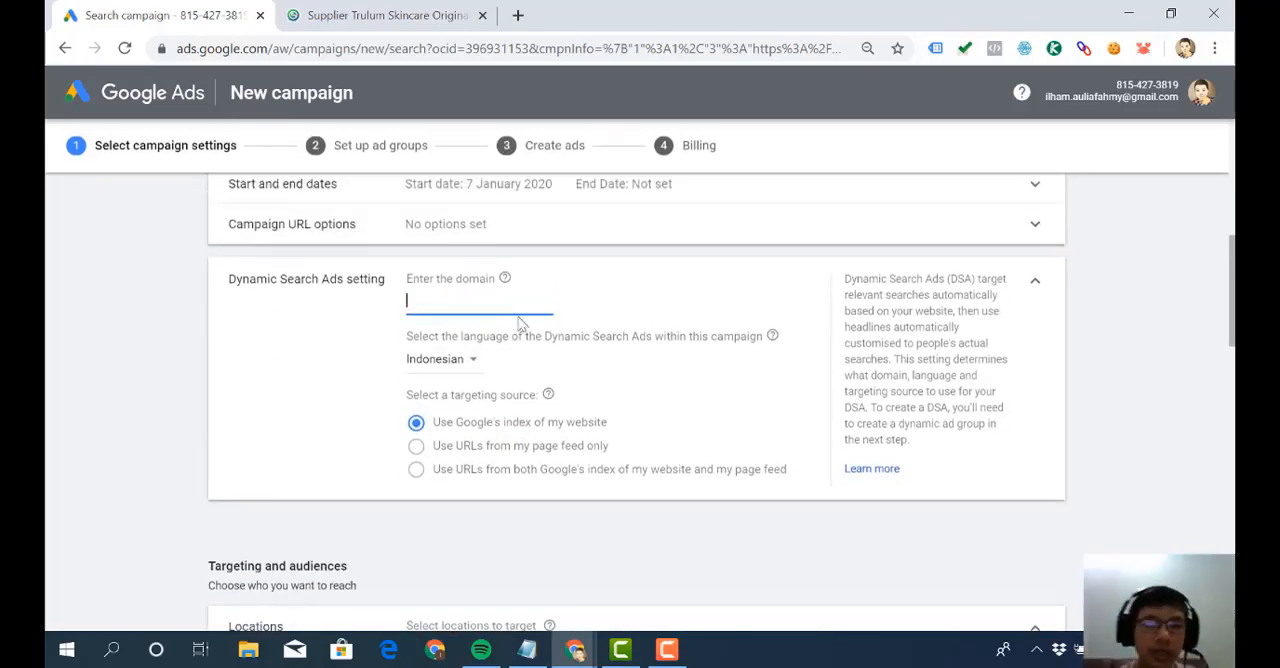
pyautogui.click(1037, 287)
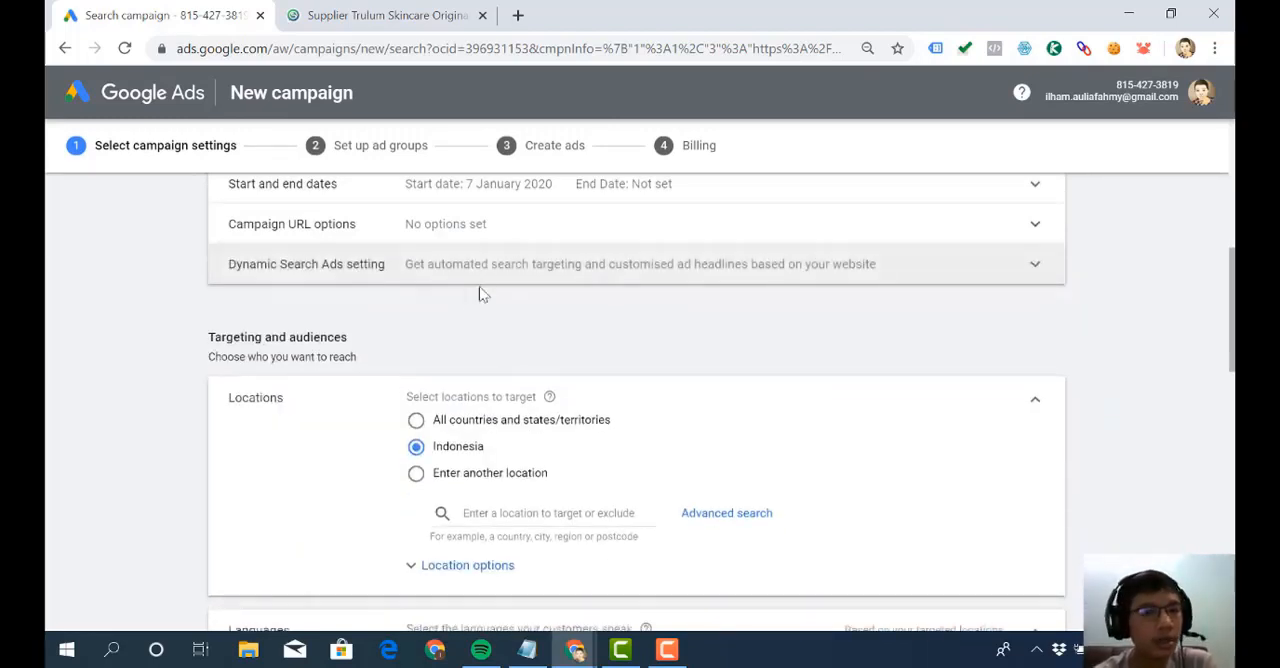
# - Revisit the Dynamic Search Ads setting and collapse the section without entering a domain
pyautogui.click(488, 285)
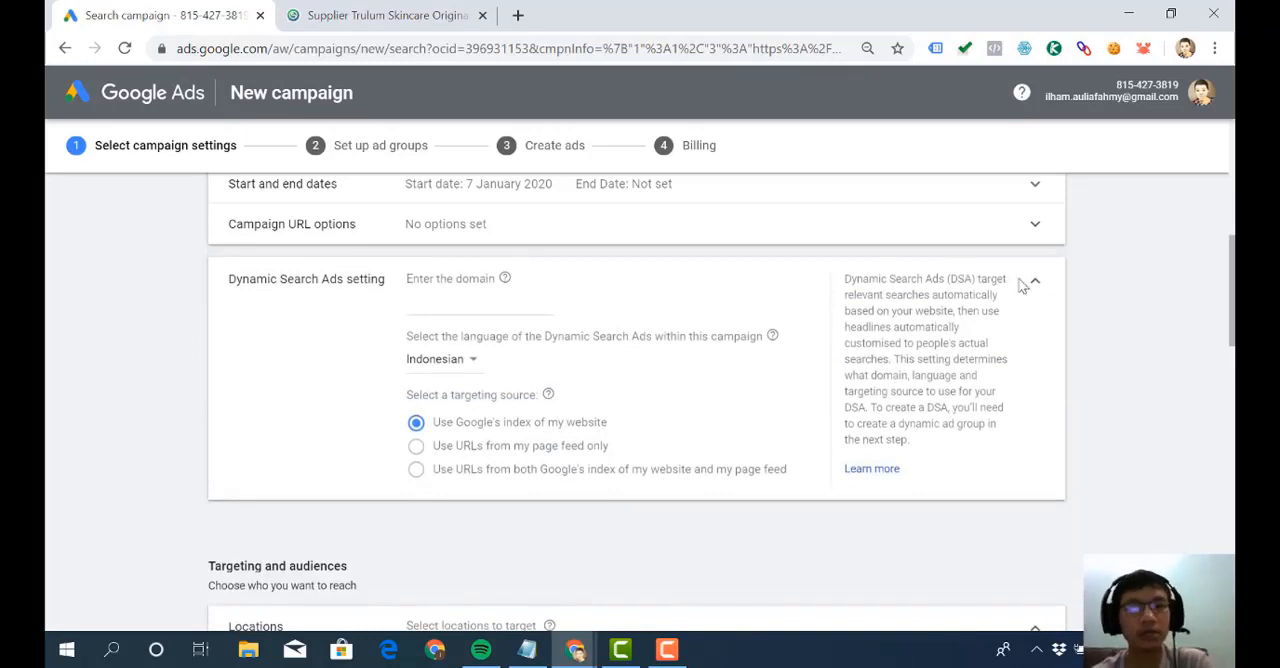
pyautogui.click(462, 305)
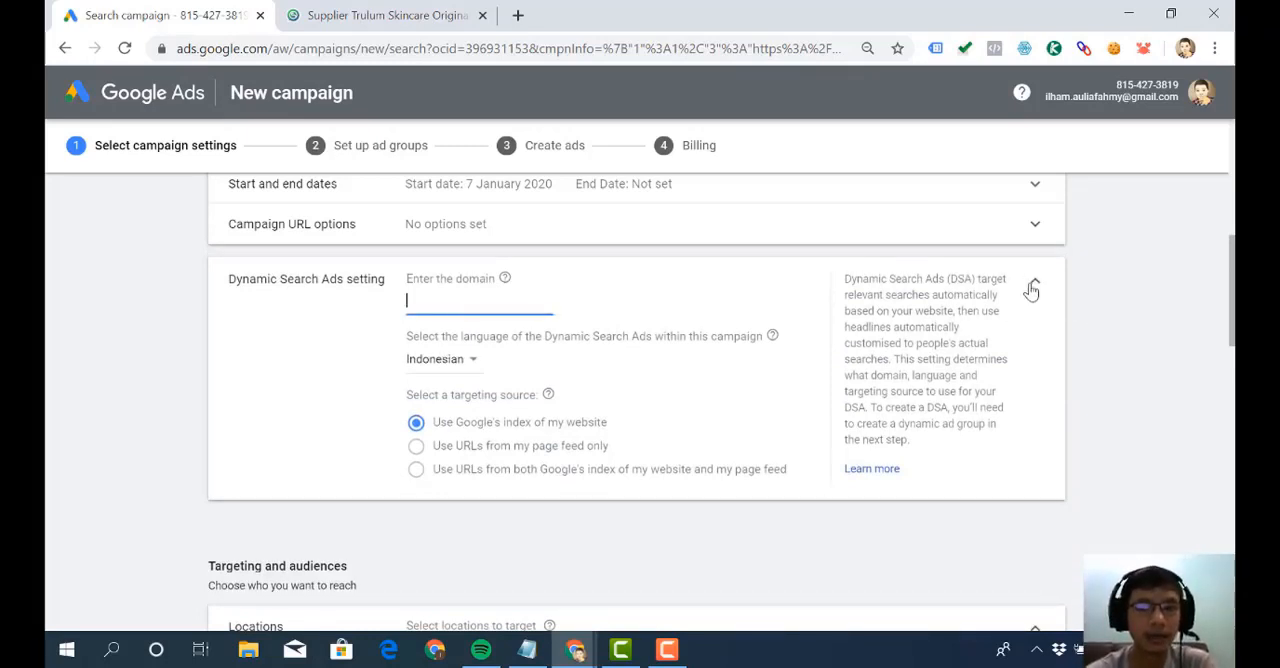
pyautogui.click(1033, 287)
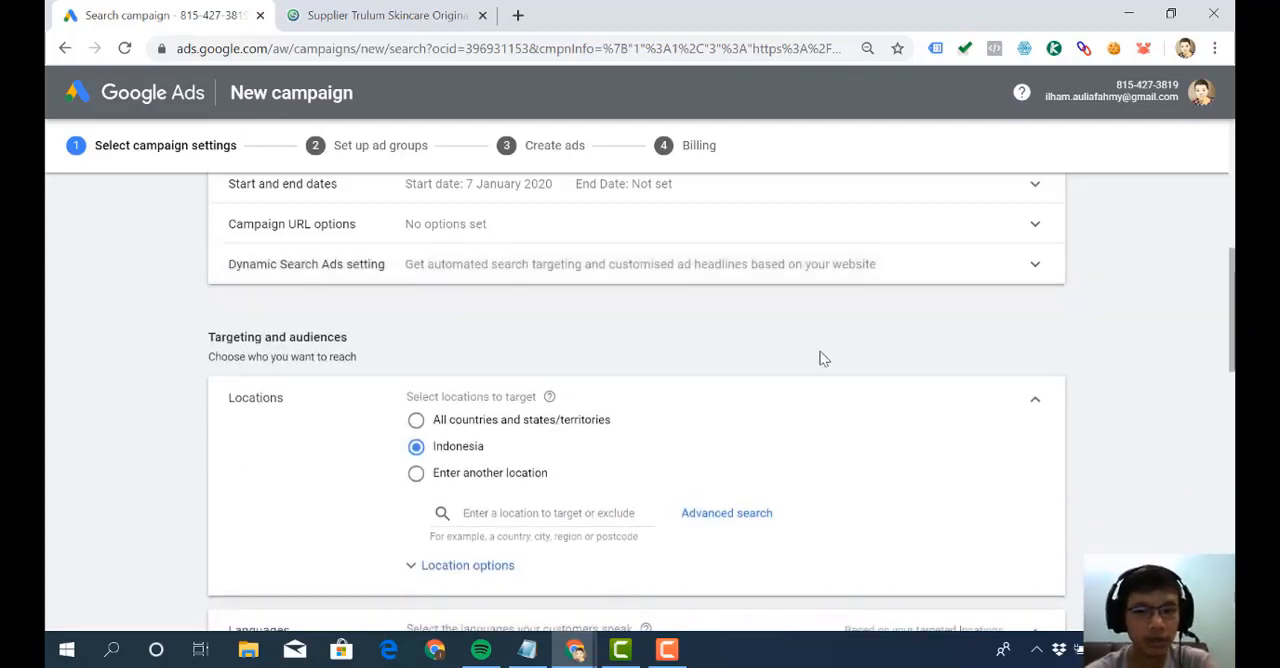
# - Examine the Targeting and audiences section, in particular the options for choosing target locations
pyautogui.scroll(-1, 820, 351)
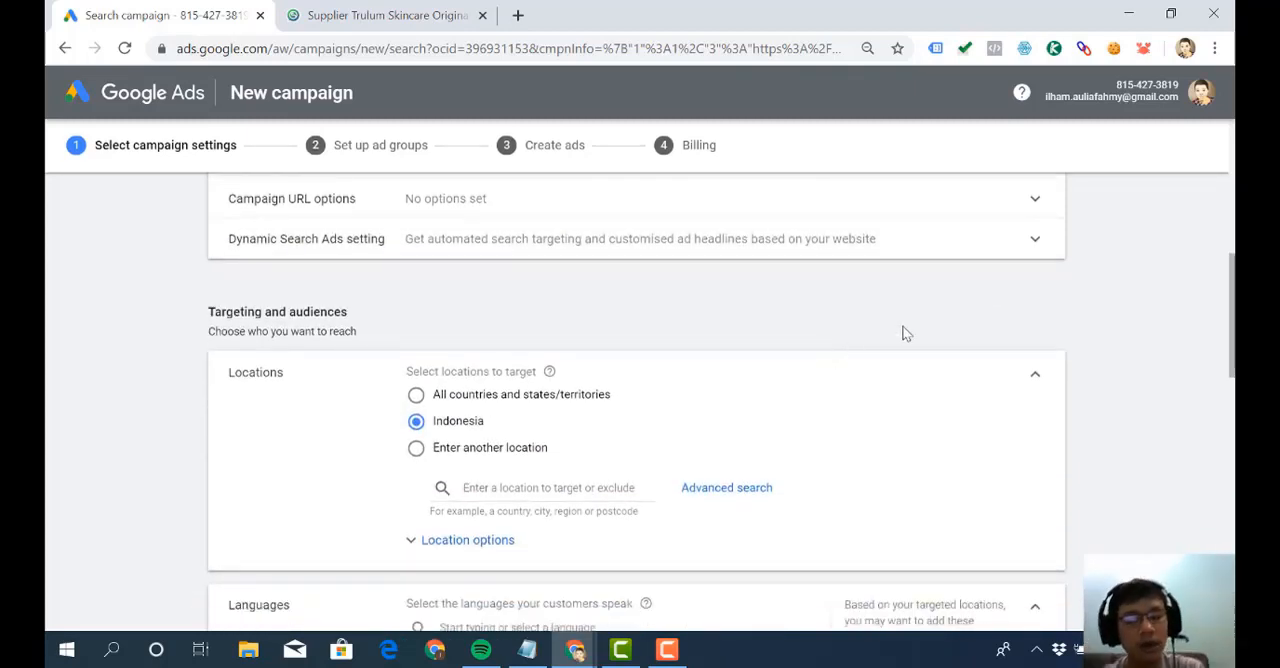
pyautogui.scroll(-4, 905, 333)
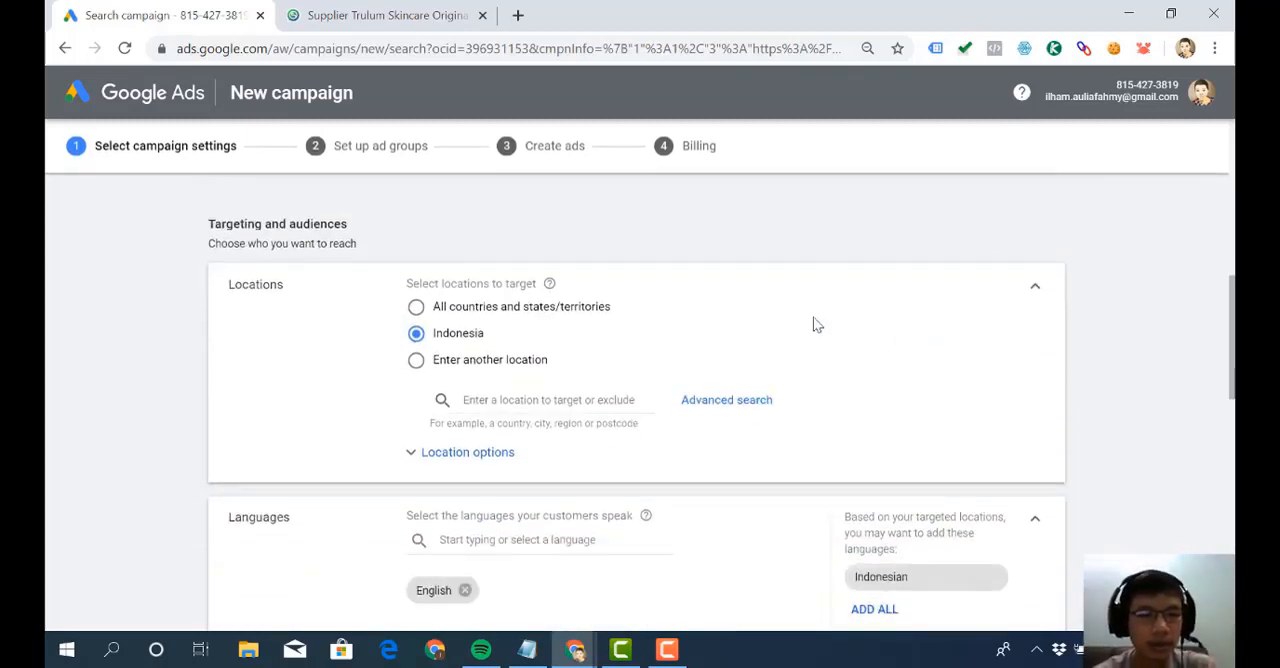
pyautogui.scroll(3, 814, 322)
pyautogui.scroll(5, 813, 317)
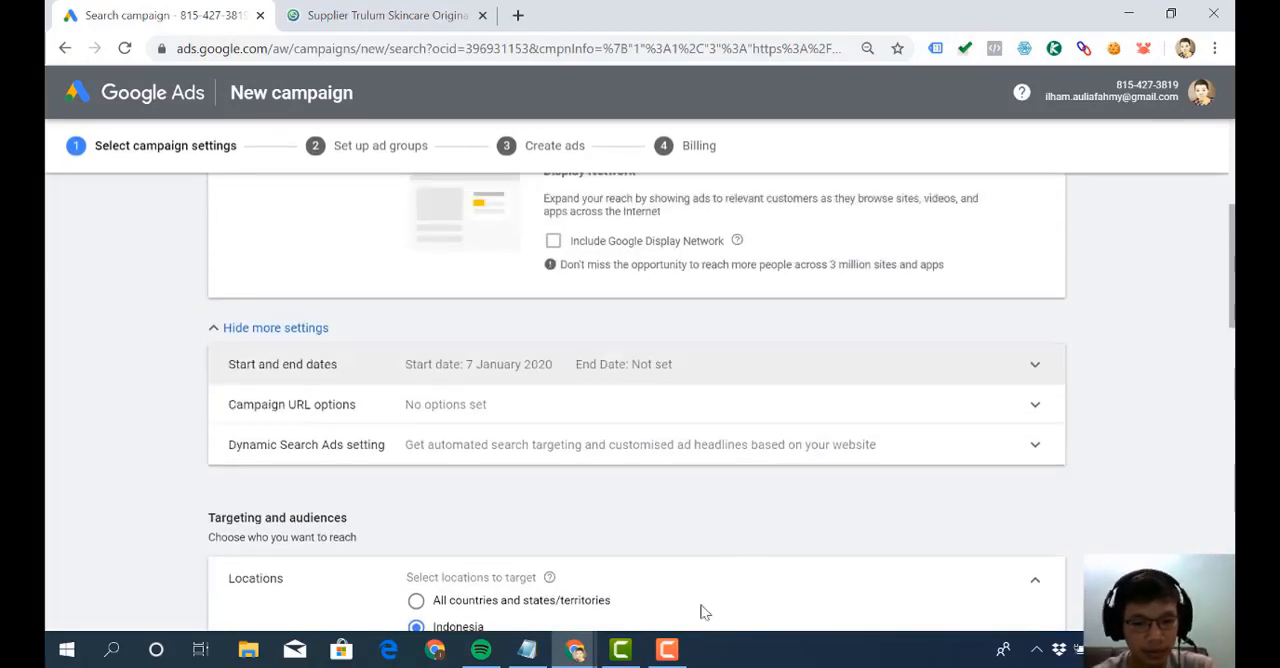
pyautogui.click(667, 650)
pyautogui.click(679, 660)
pyautogui.scroll(-5, 696, 510)
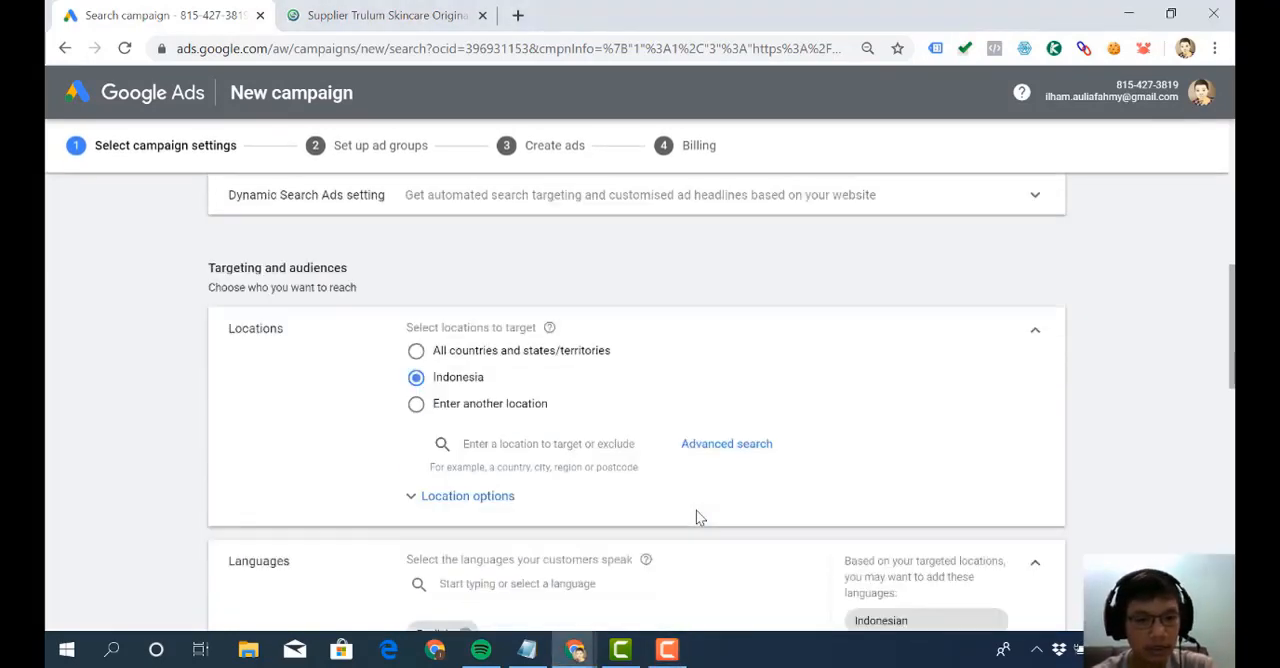
pyautogui.scroll(-4, 694, 458)
pyautogui.scroll(3, 694, 458)
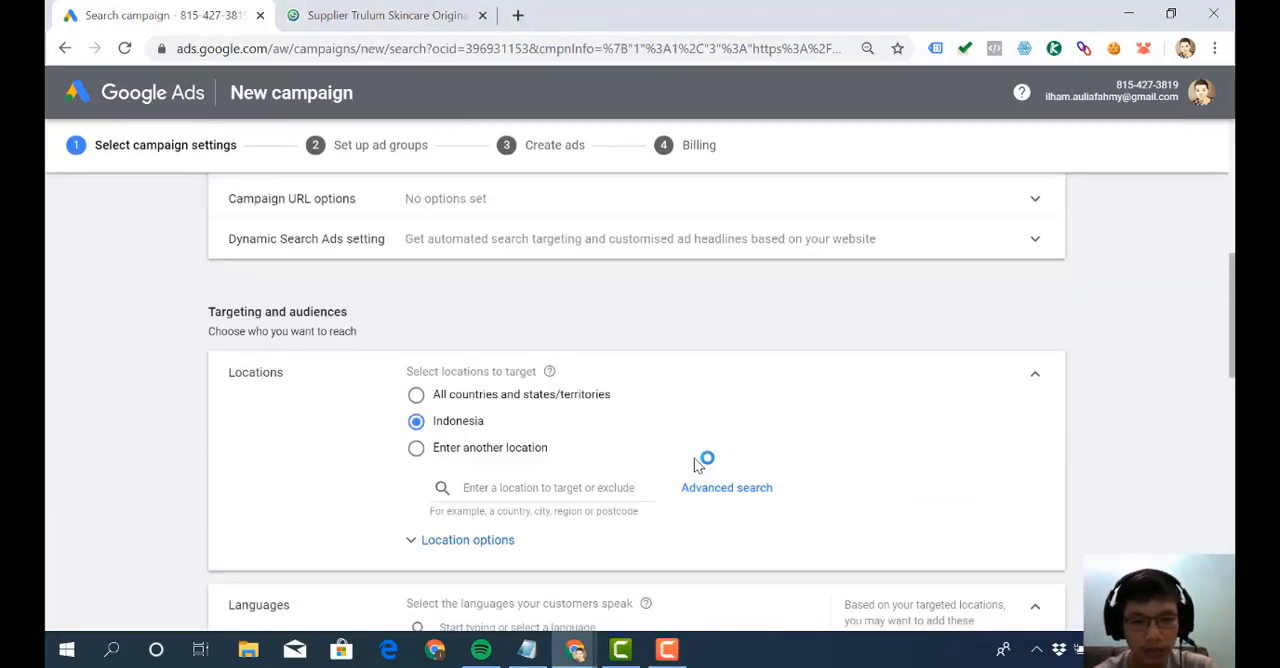
pyautogui.scroll(-4, 694, 462)
pyautogui.scroll(4, 694, 462)
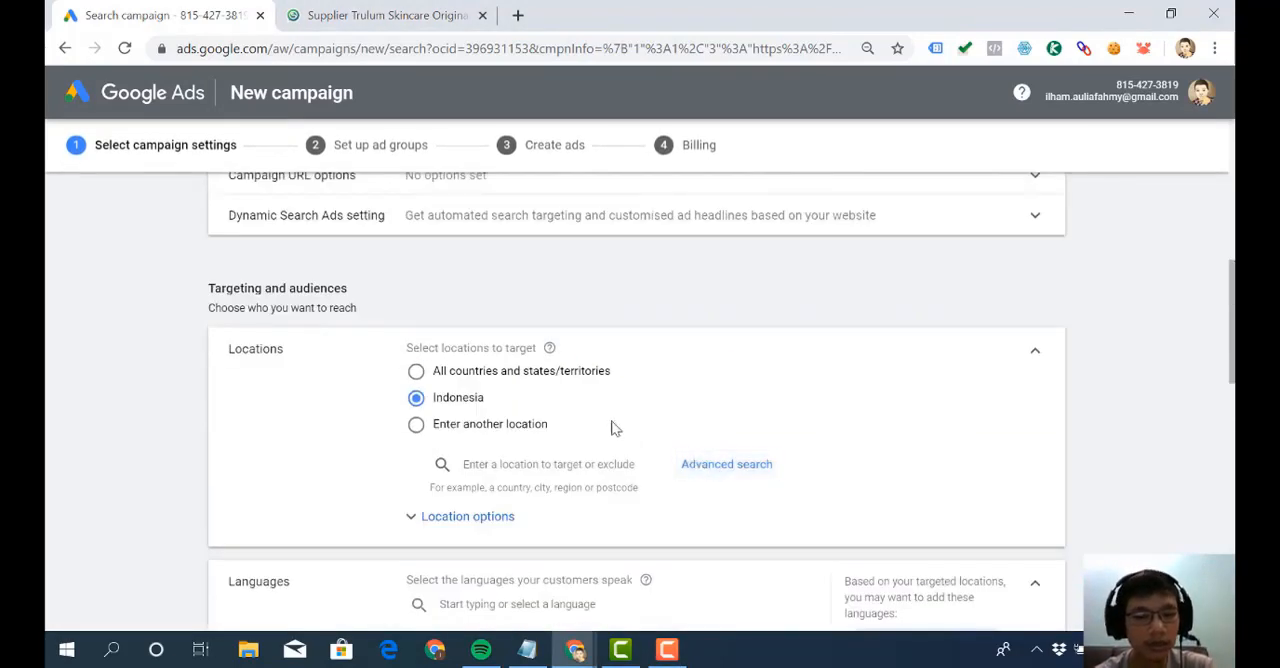
pyautogui.moveTo(362, 297); pyautogui.dragTo(167, 291)
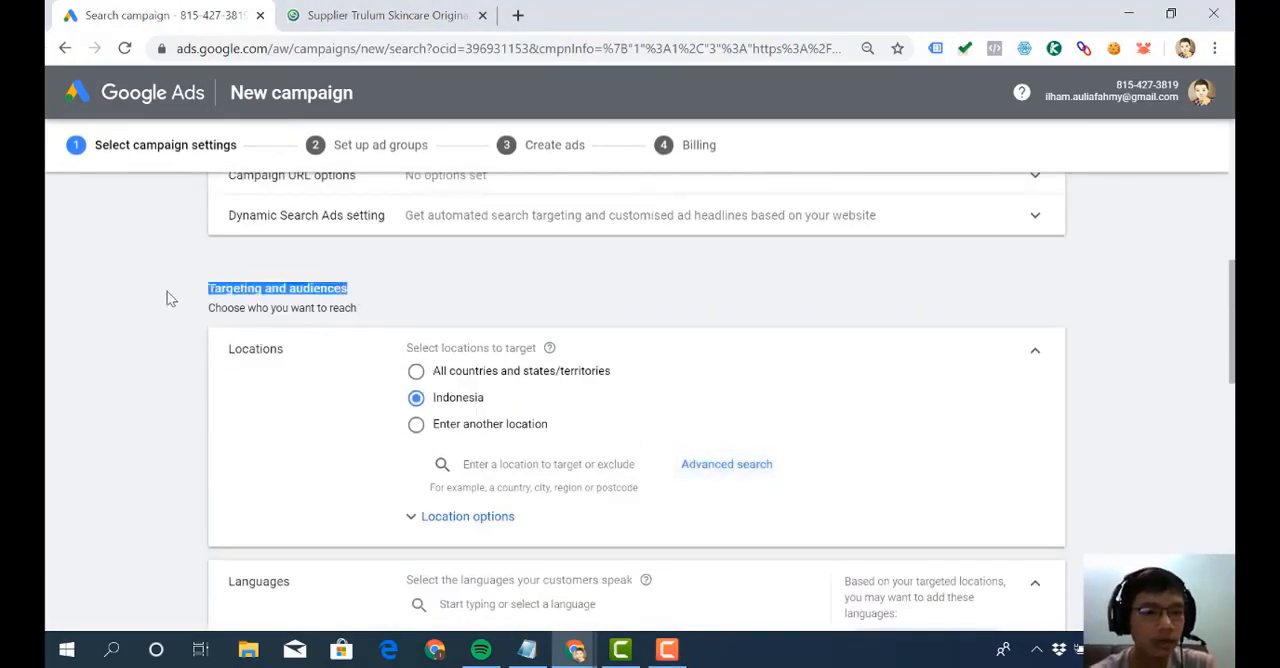
pyautogui.click(167, 291)
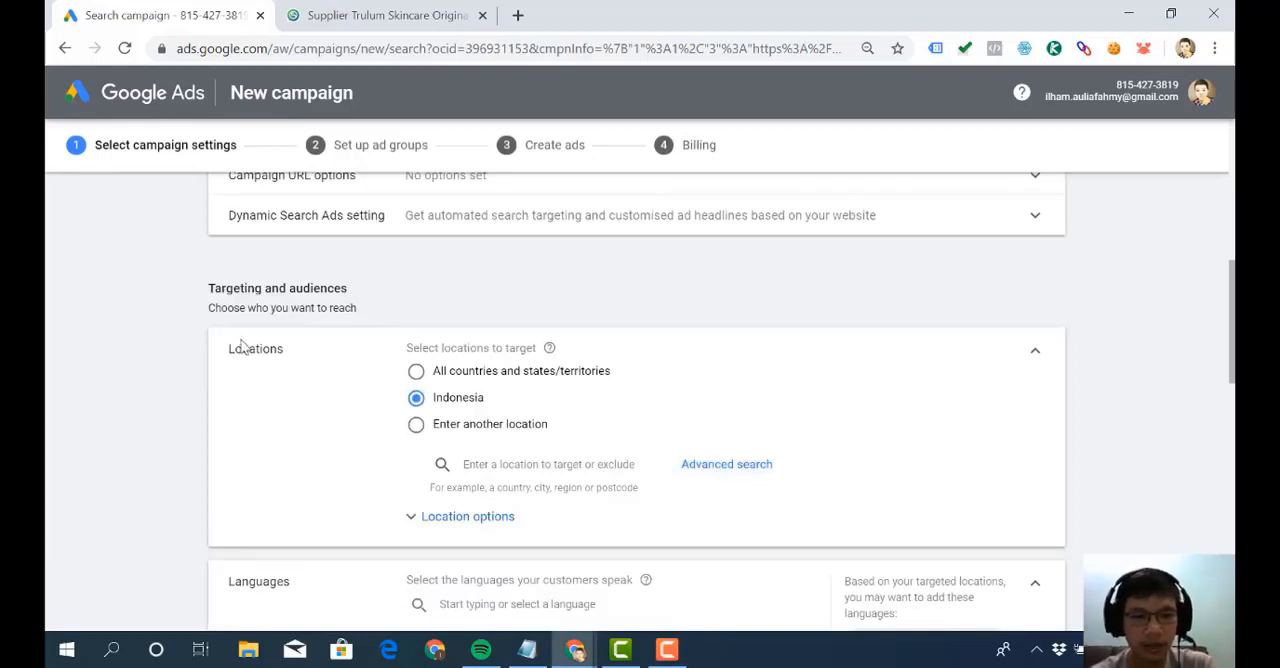
pyautogui.moveTo(303, 357); pyautogui.dragTo(232, 352)
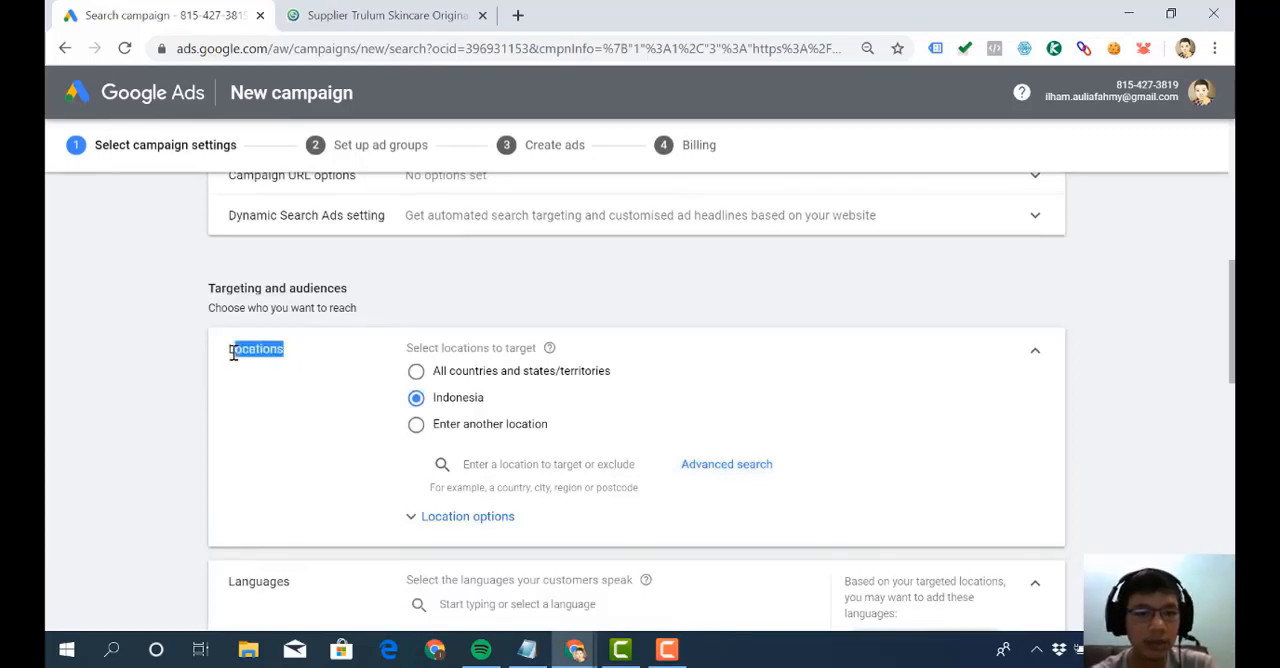
pyautogui.click(232, 352)
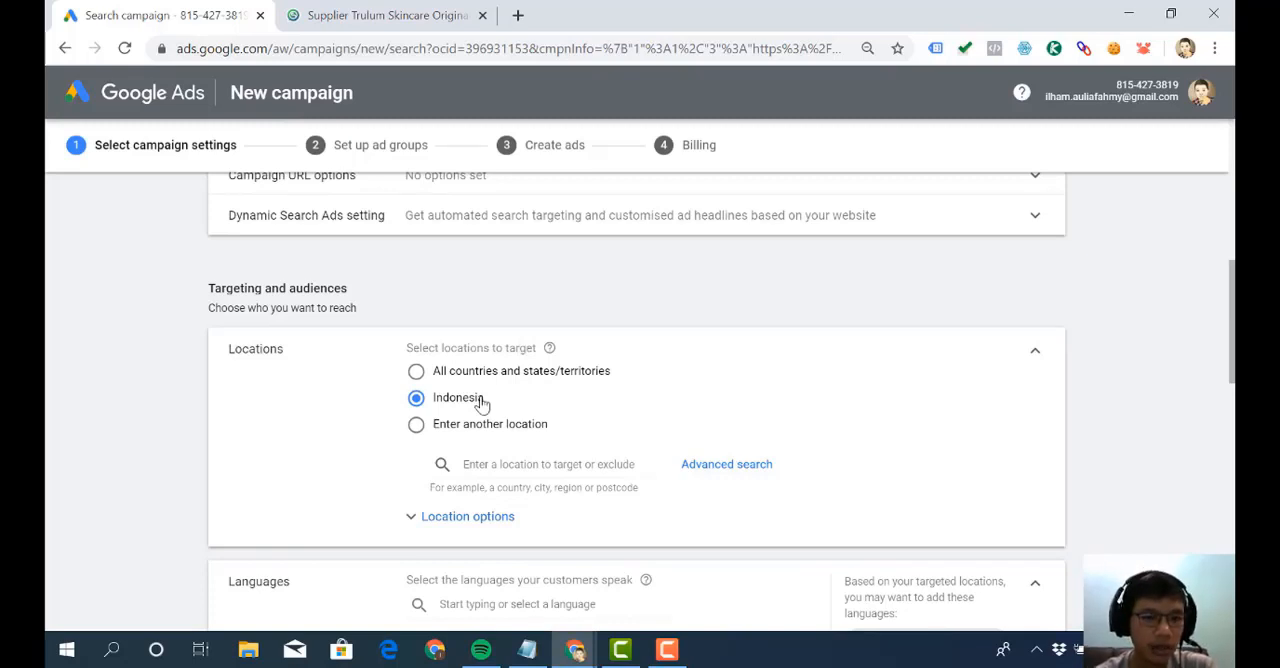
# - Switch the campaign's location targeting to entering another location and open the advanced location search
pyautogui.scroll(-1, 481, 390)
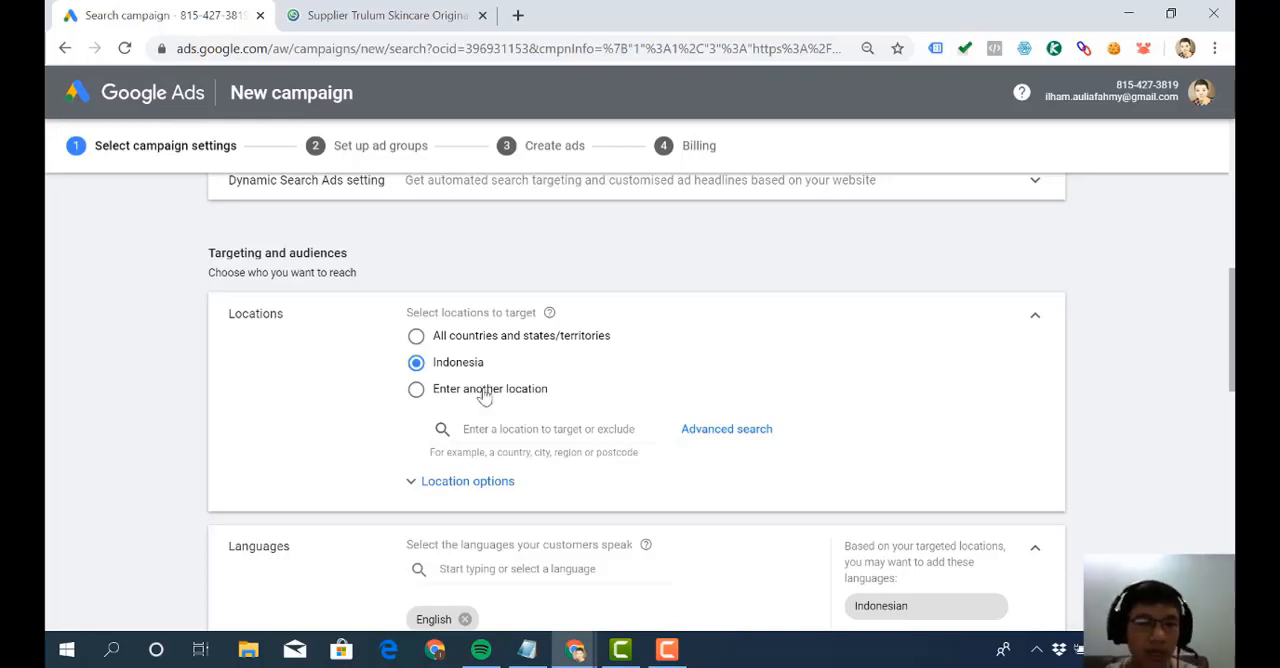
pyautogui.click(485, 394)
pyautogui.scroll(-1, 485, 394)
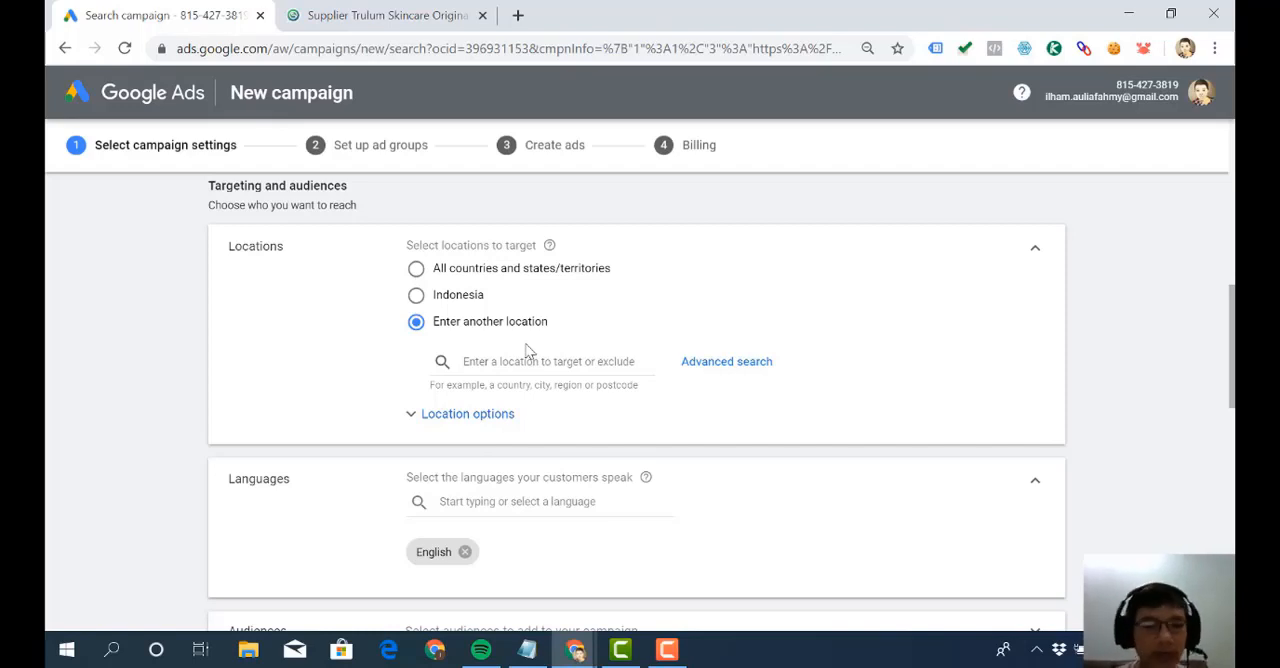
pyautogui.click(712, 377)
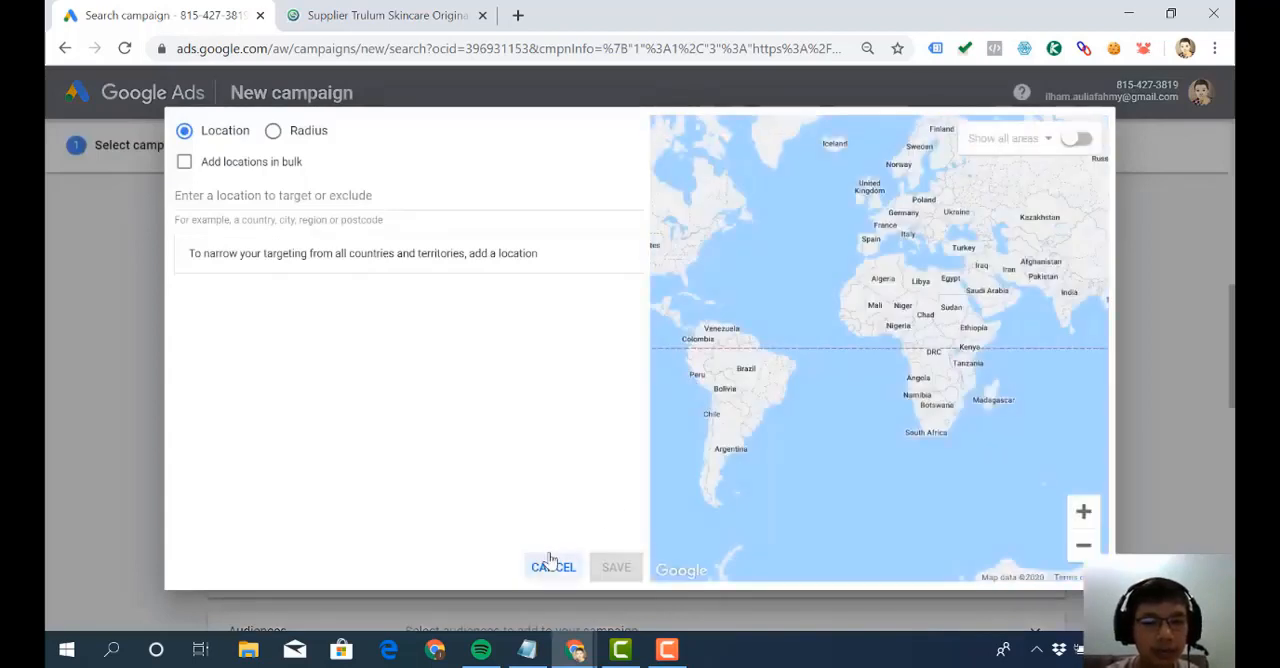
pyautogui.click(548, 562)
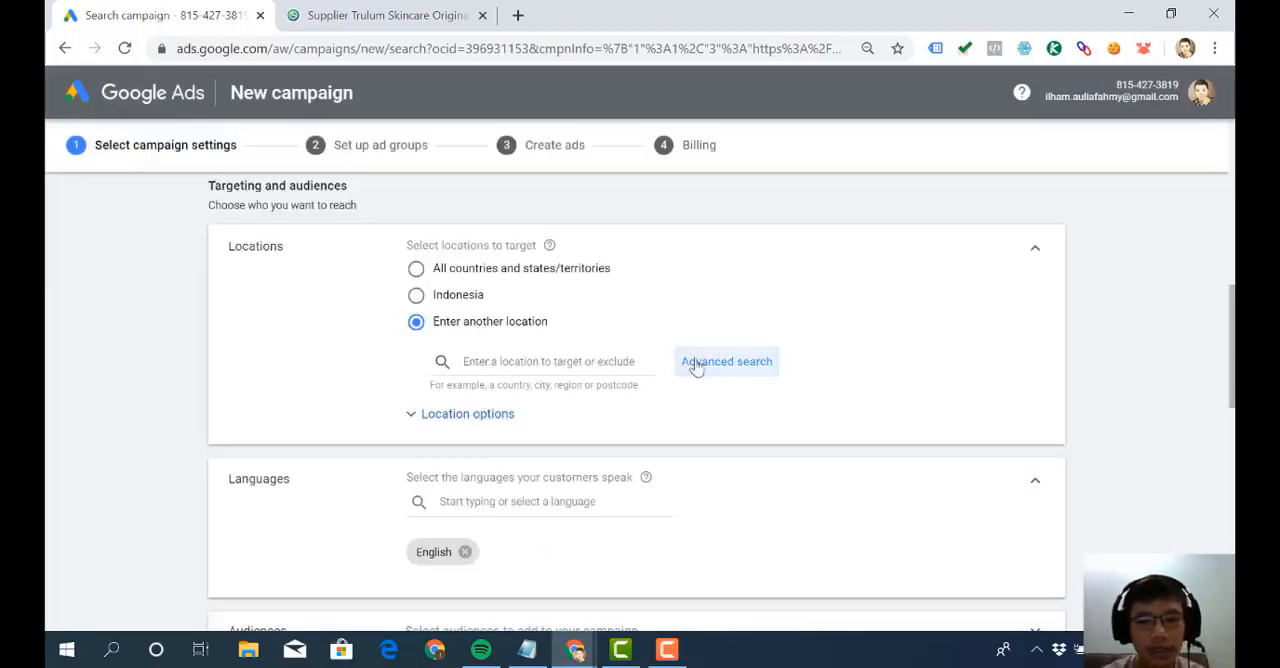
pyautogui.click(735, 372)
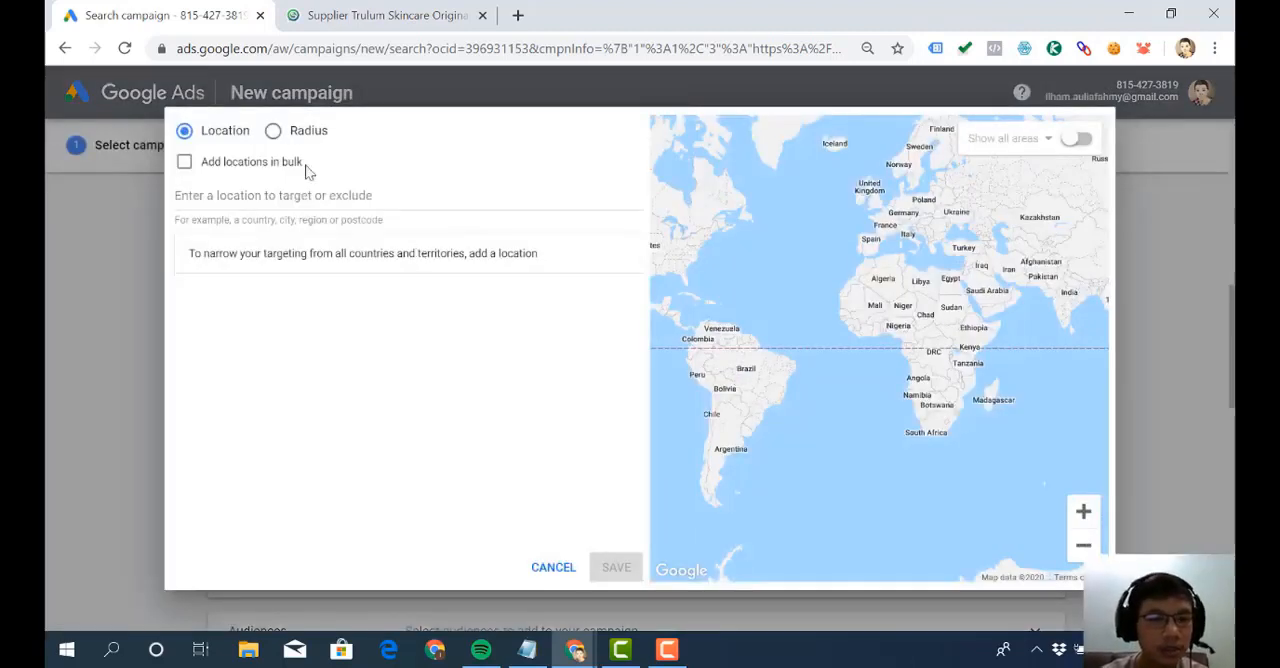
# - Enable adding locations in bulk and list jakarta, bogor, depok, tangerang and bekasi on separate lines
pyautogui.click(186, 163)
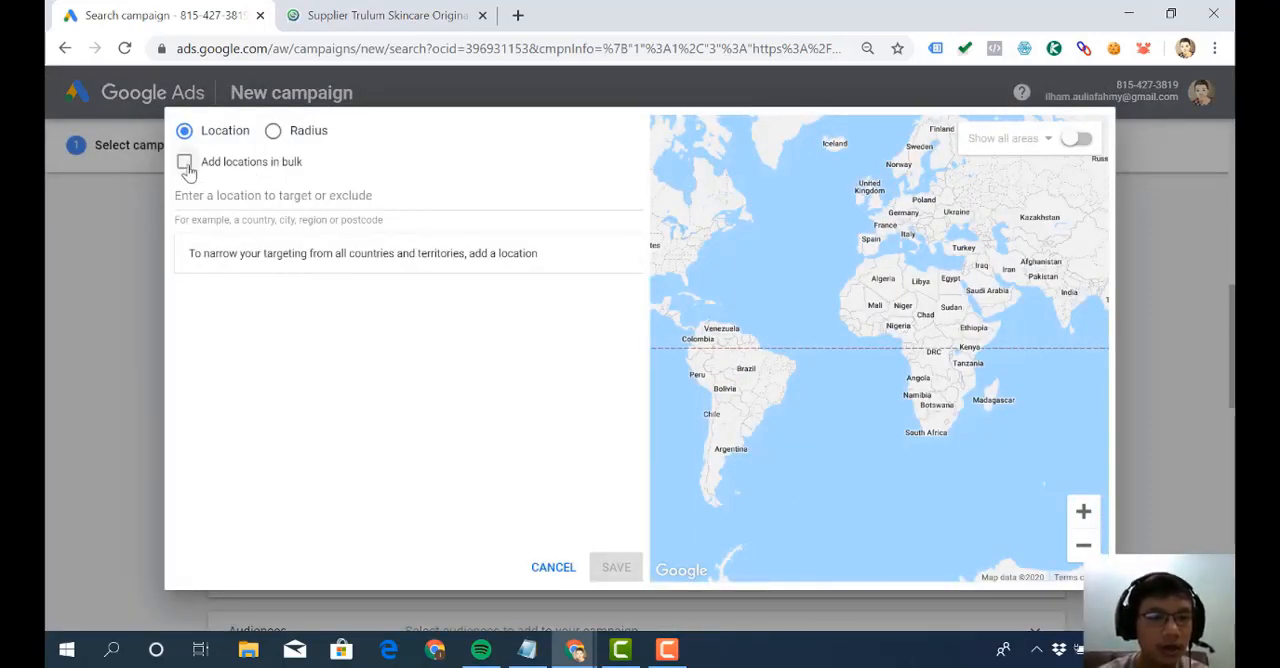
pyautogui.click(244, 198)
pyautogui.write('jakar')
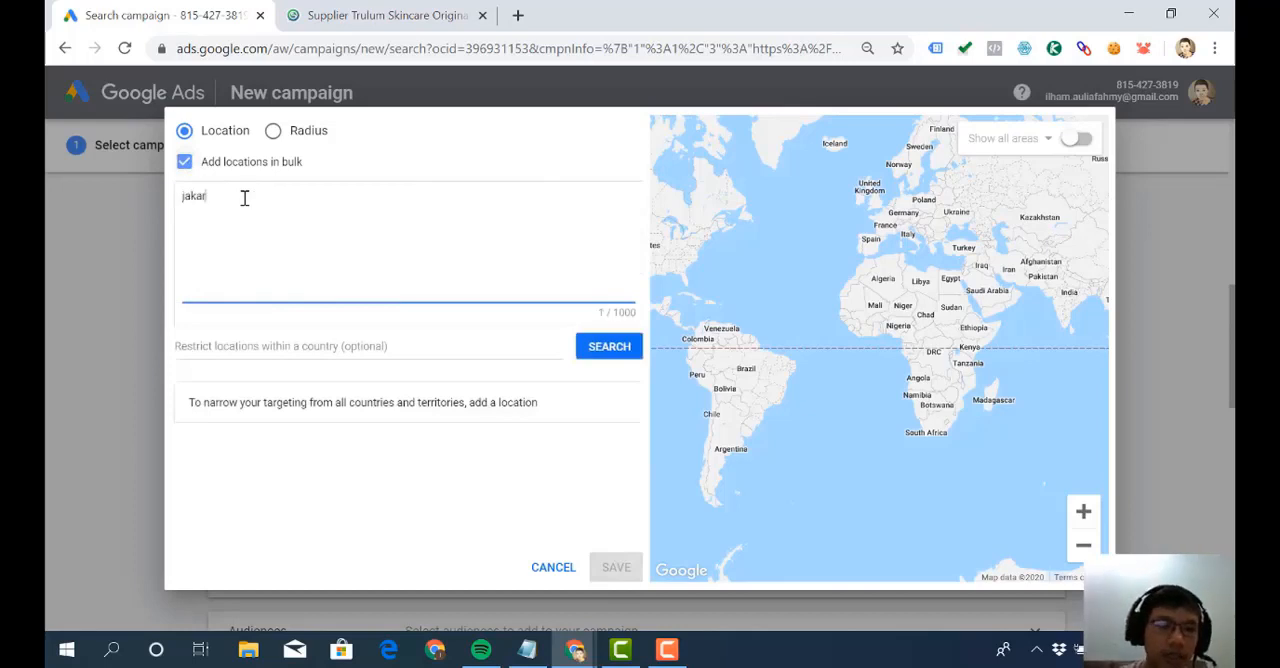
pyautogui.write('ta')
pyautogui.press('Return')
pyautogui.write('bogor')
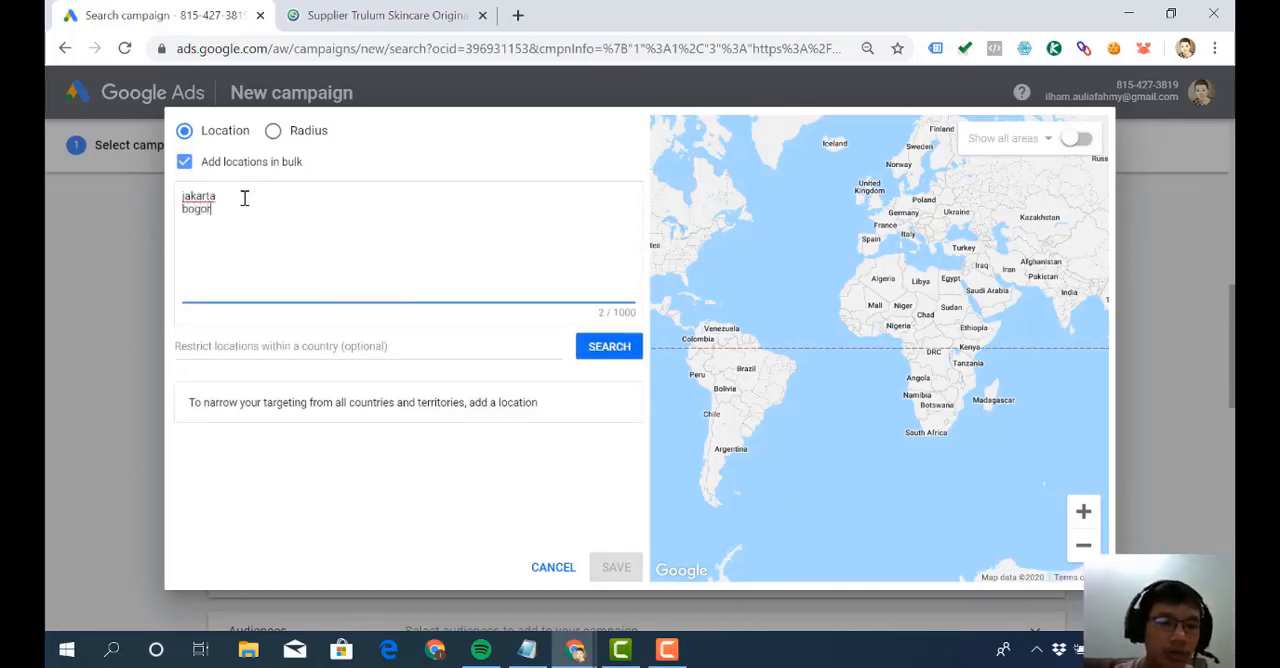
pyautogui.press('Return')
pyautogui.write('depok')
pyautogui.press('Return')
pyautogui.write('tangerang')
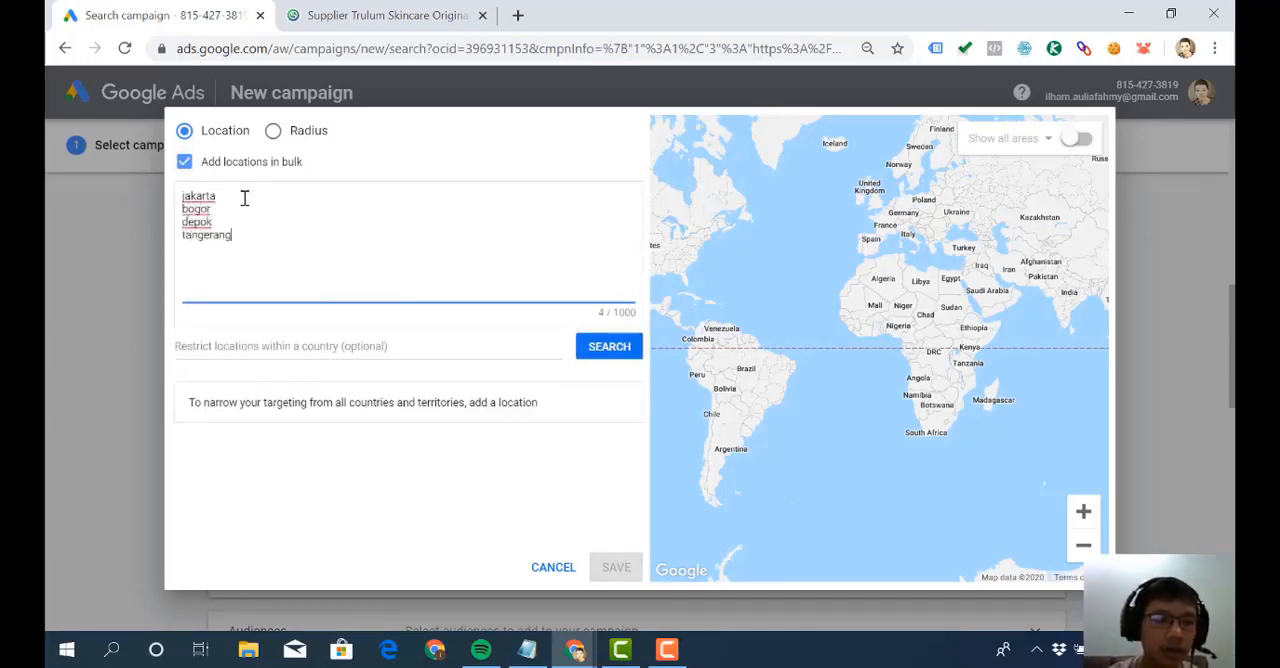
pyautogui.press('Return')
pyautogui.write('bekasi')
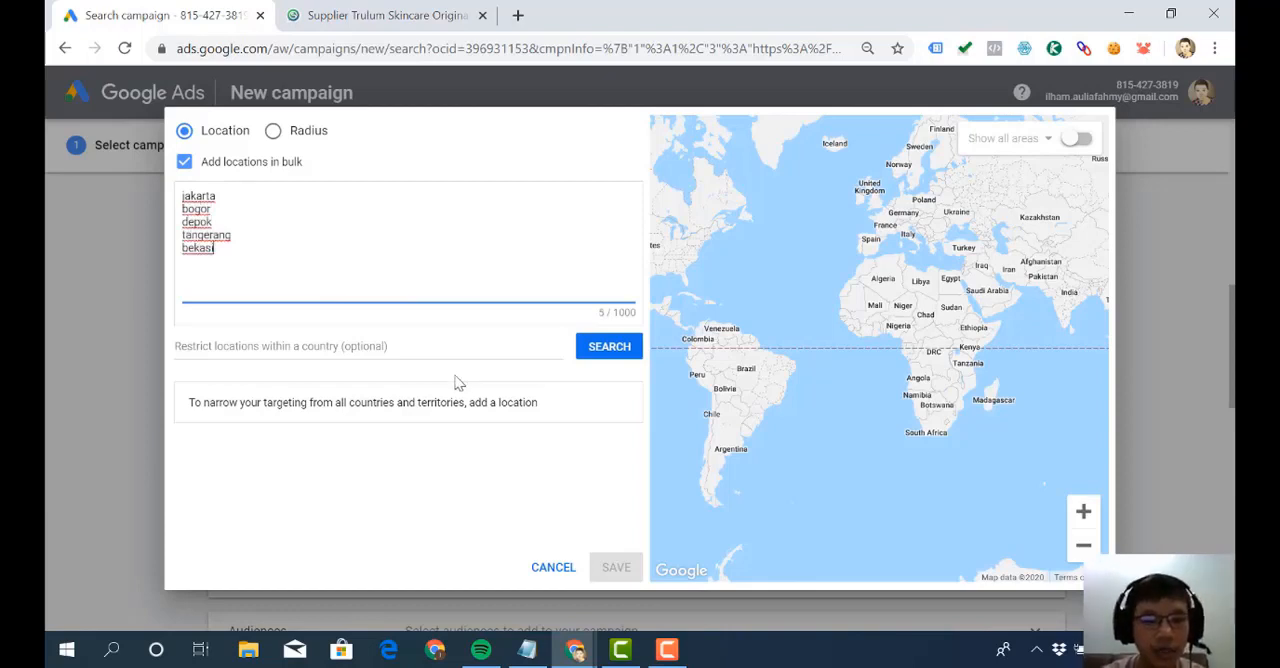
# - Search for the listed cities and target all matched locations
pyautogui.click(588, 352)
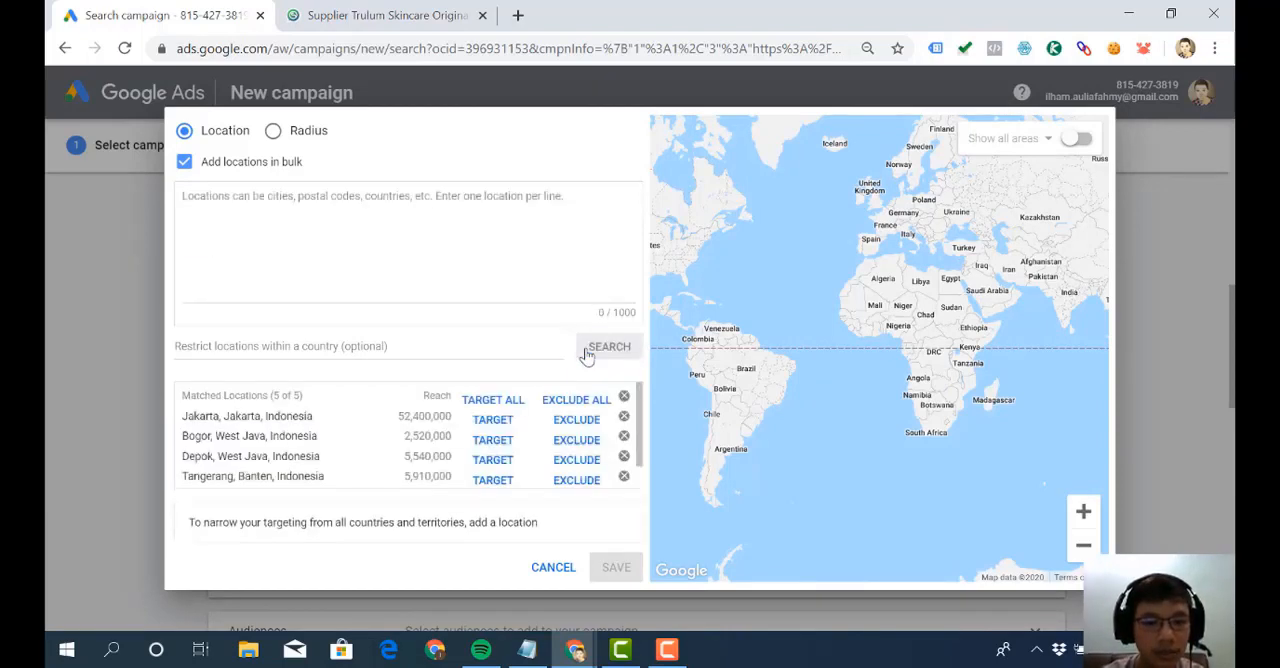
pyautogui.click(500, 400)
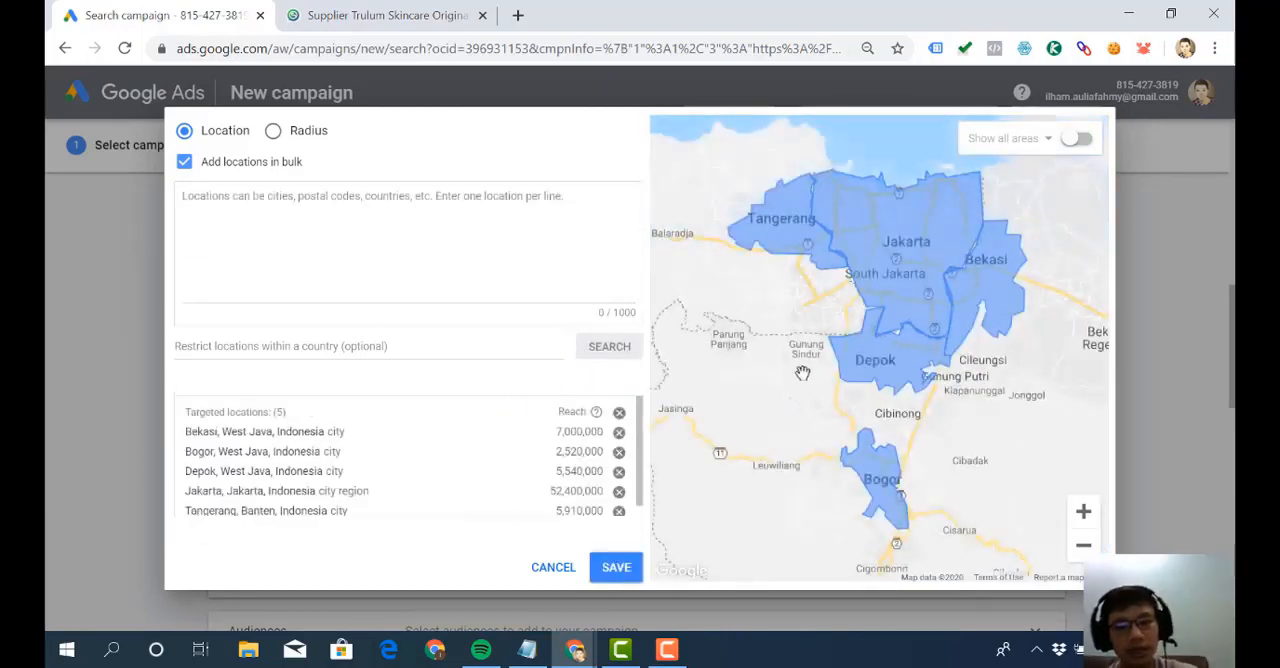
pyautogui.click(515, 238)
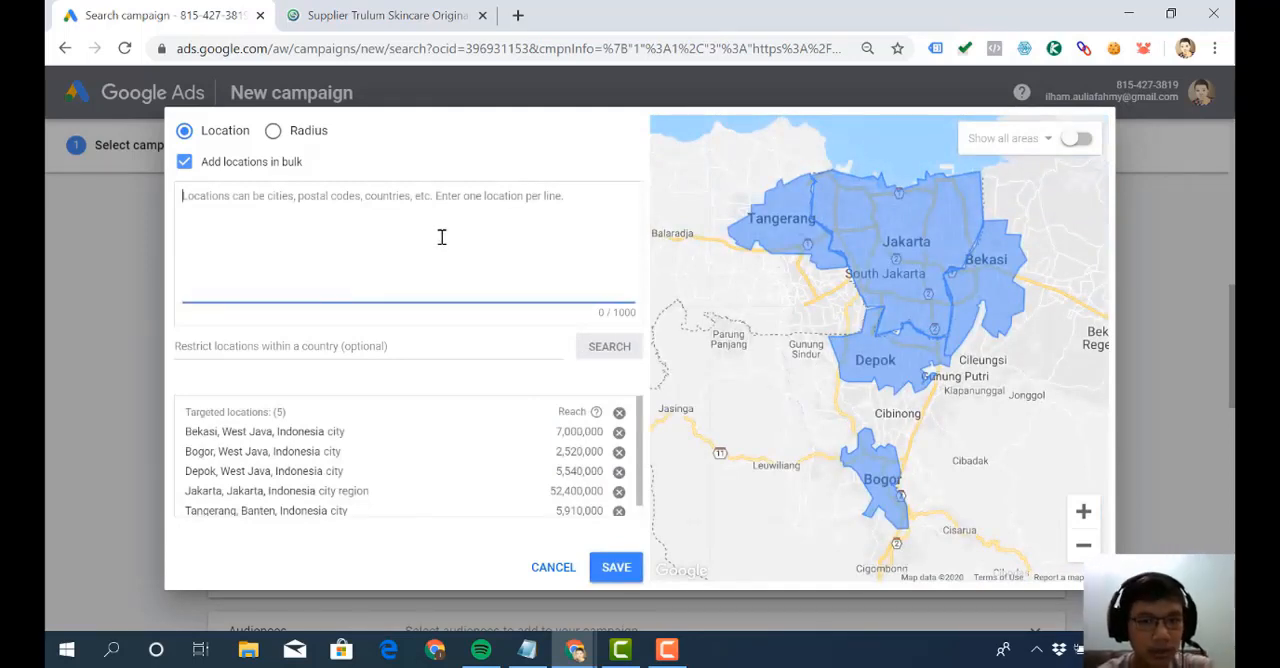
# - Add a 20 mi radius around Jakarta to the targeted locations and remove it again
pyautogui.click(275, 134)
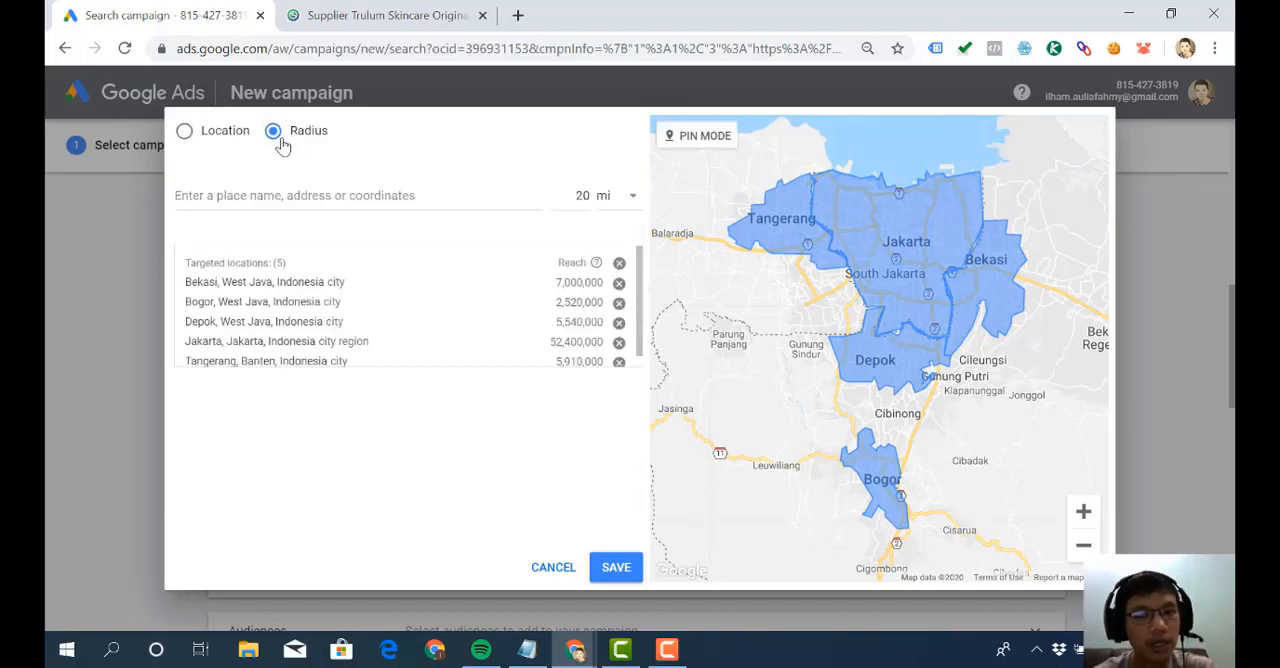
pyautogui.click(294, 195)
pyautogui.write('jakarta')
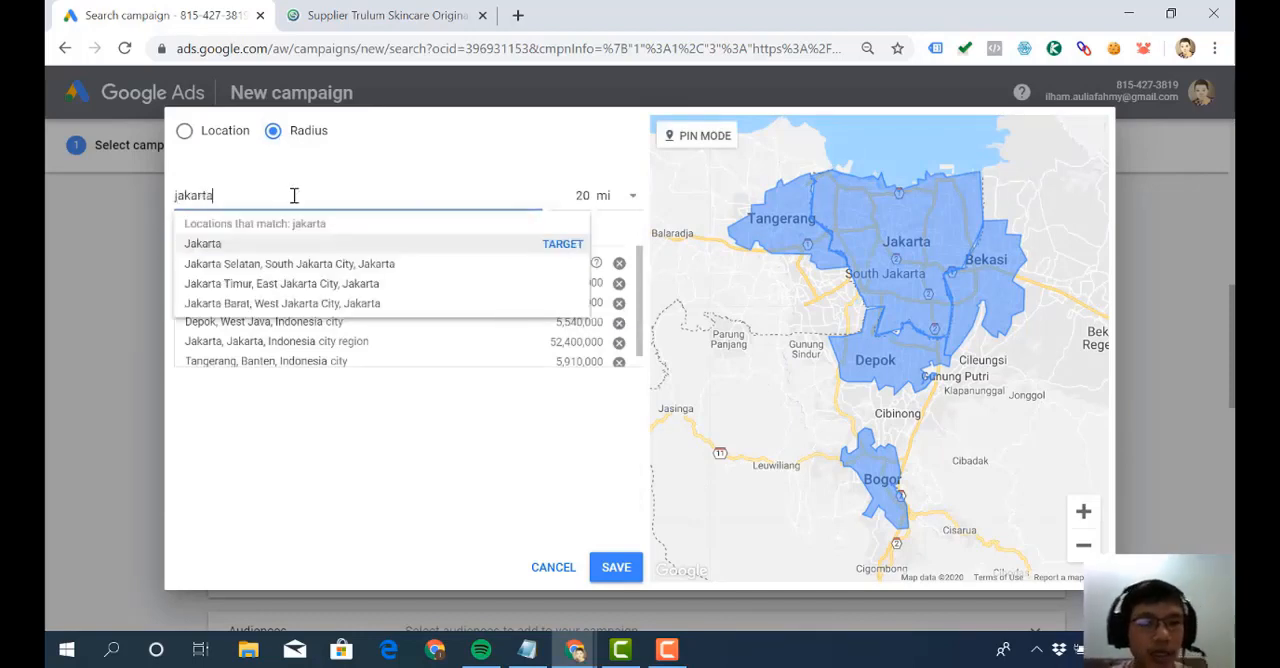
pyautogui.click(628, 209)
pyautogui.click(527, 198)
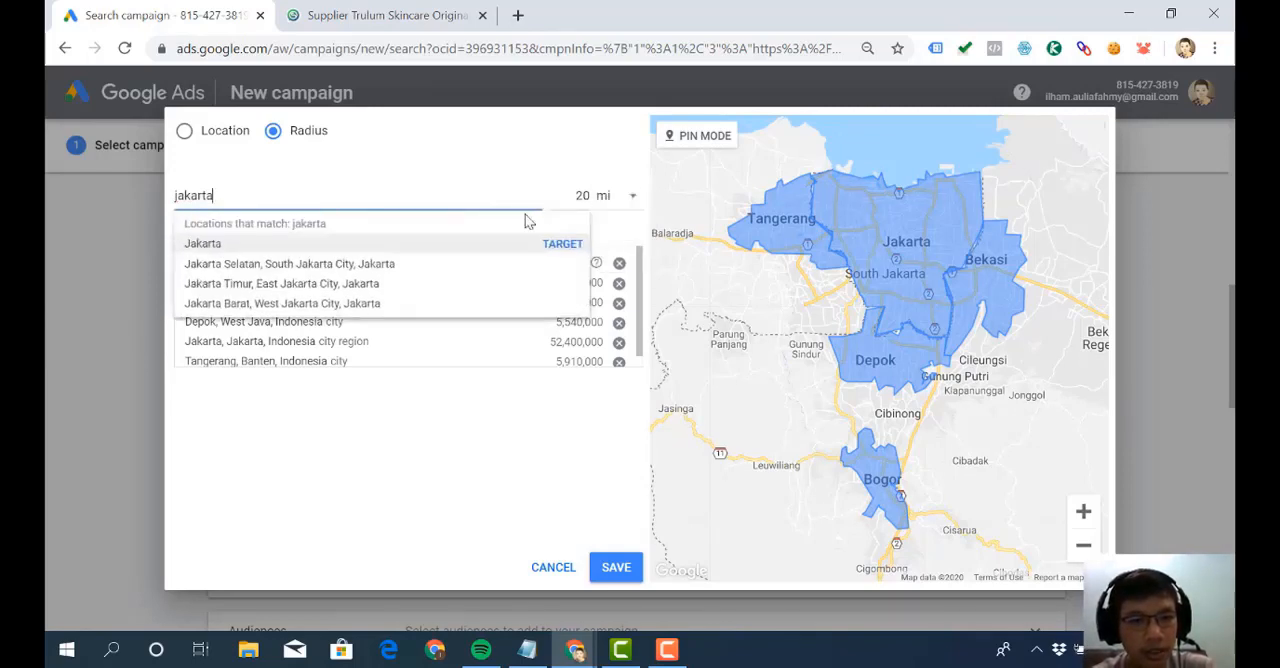
pyautogui.click(557, 245)
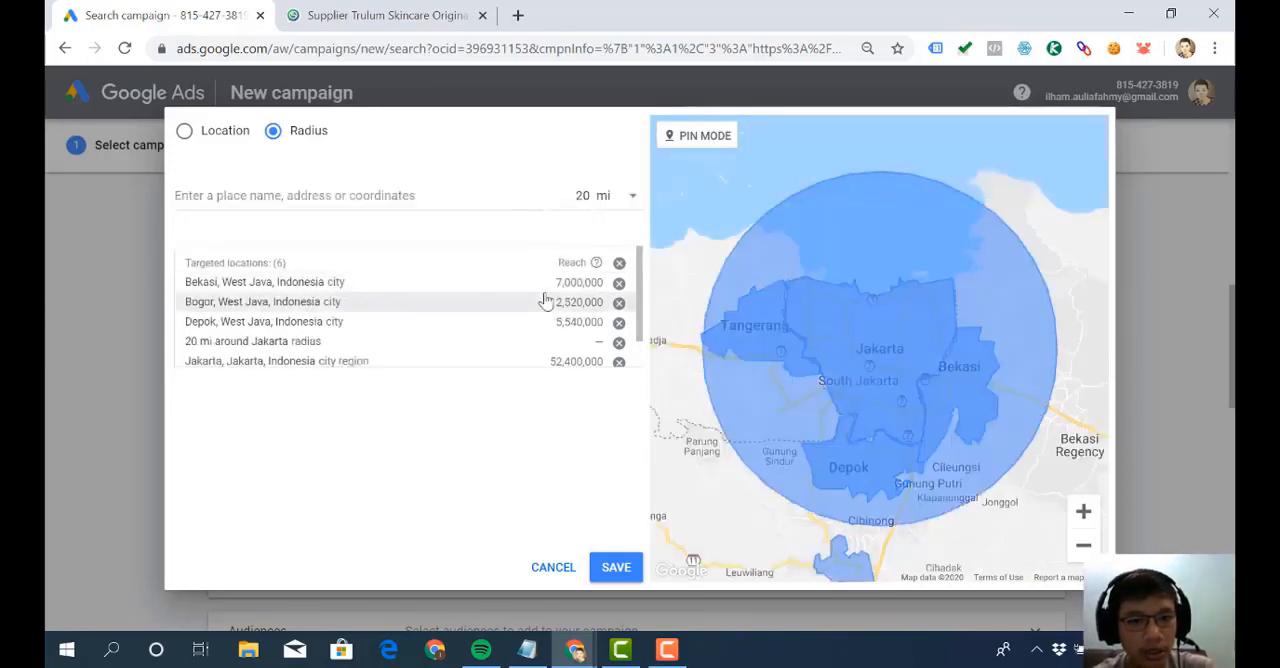
pyautogui.scroll(-1, 545, 300)
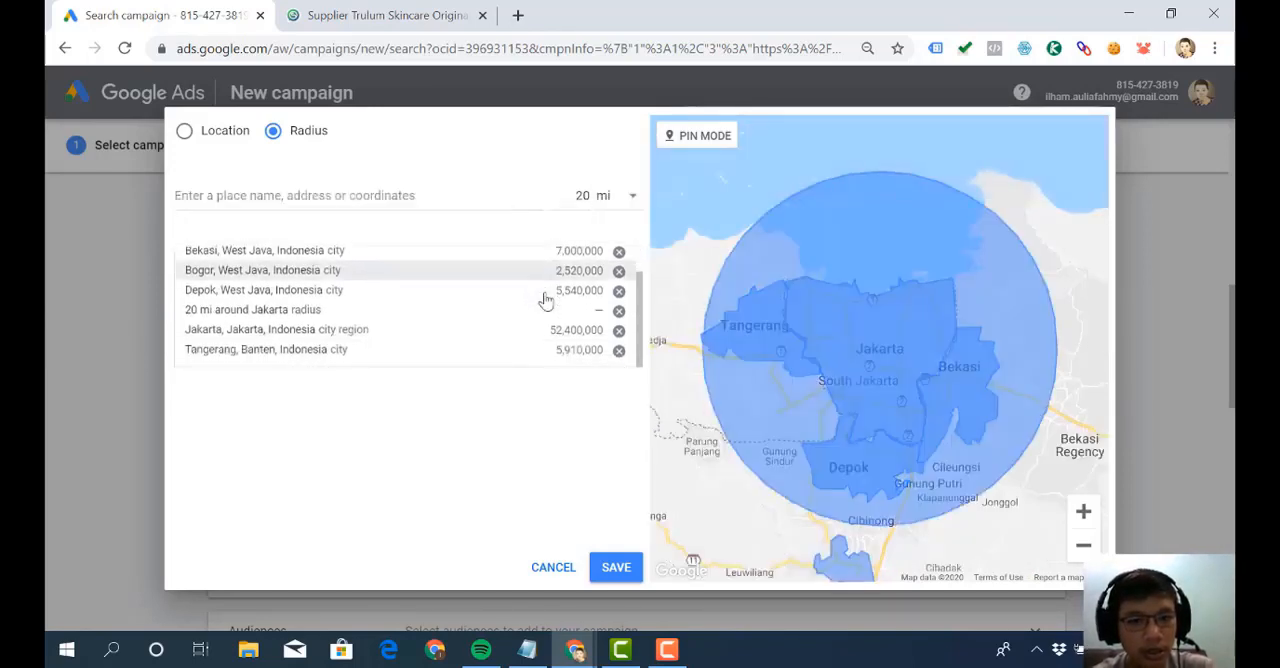
pyautogui.click(619, 313)
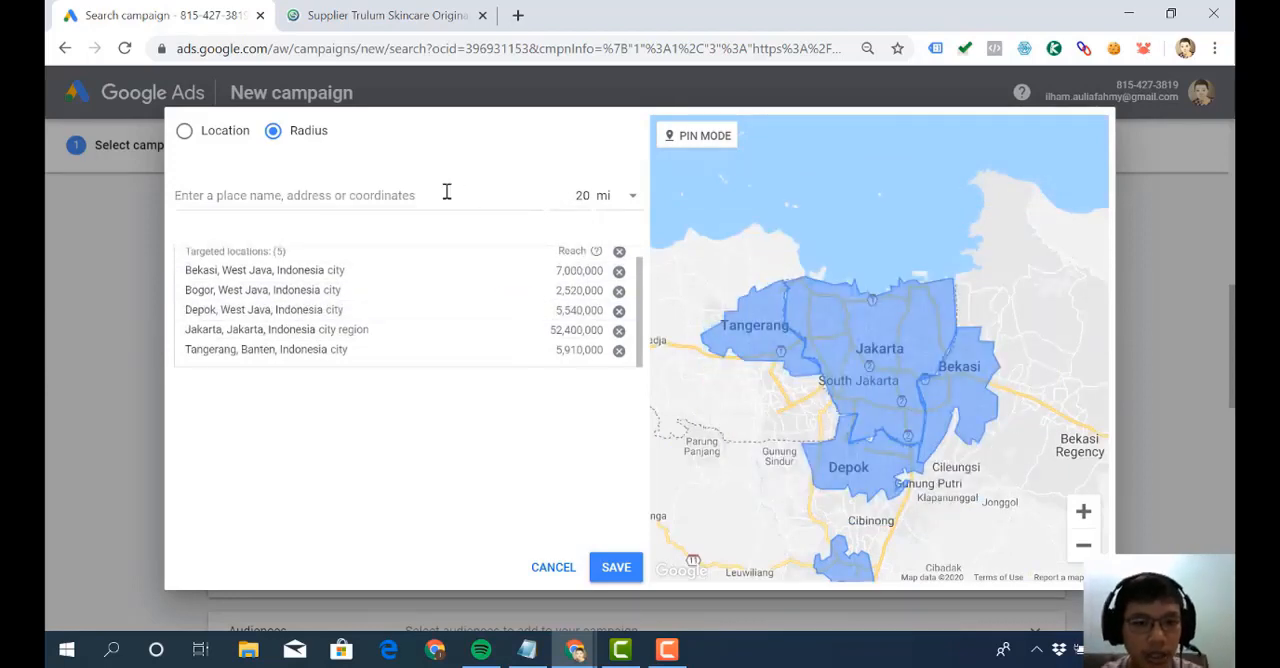
# - Target a 15 mi radius around Jakarta in addition to the listed cities and save the location selection
pyautogui.click(447, 192)
pyautogui.write('jakarta')
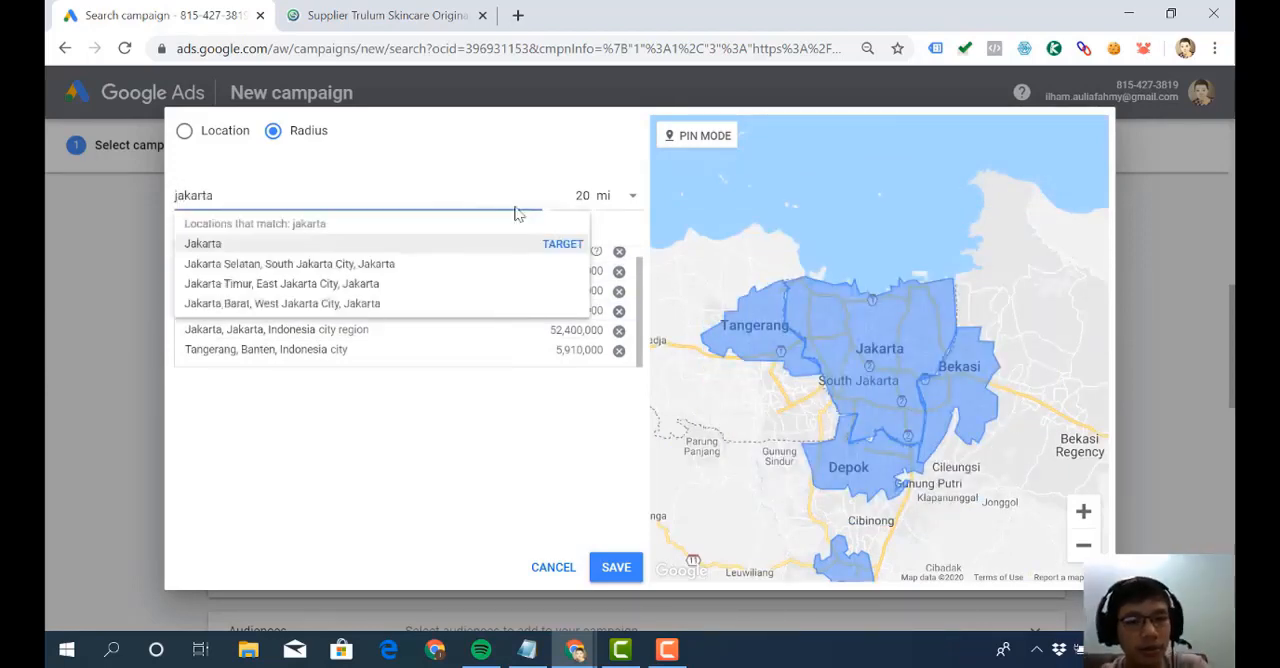
pyautogui.click(624, 198)
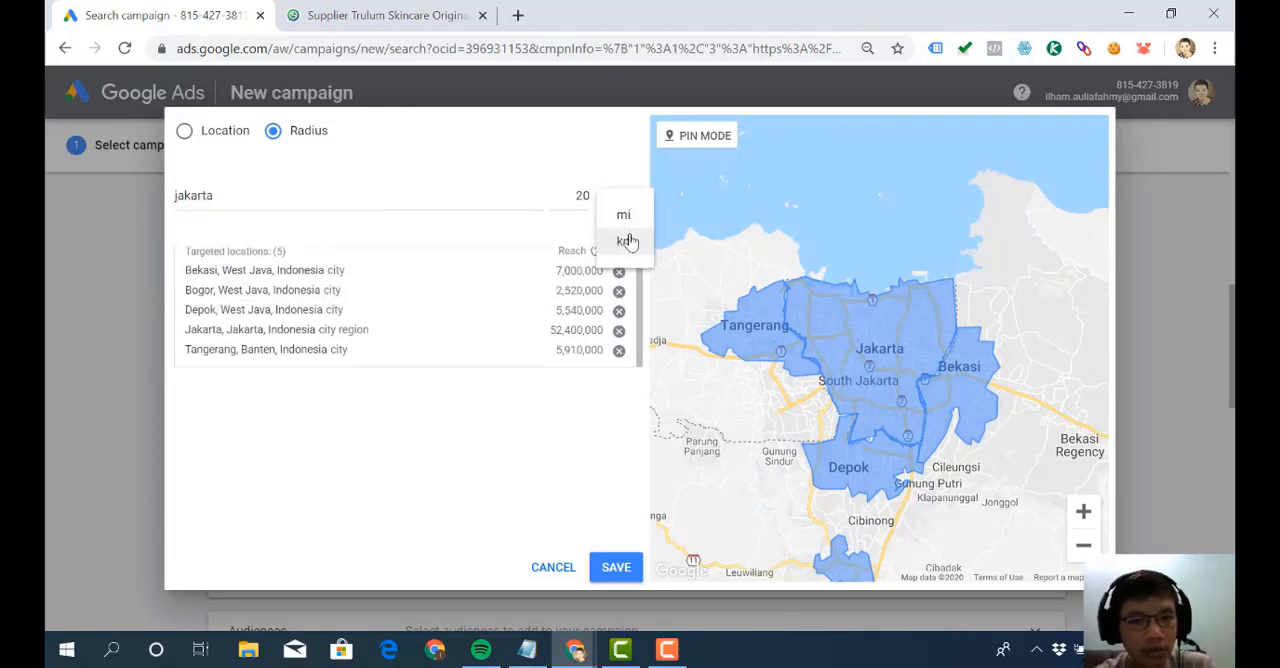
pyautogui.click(586, 193)
pyautogui.press('BackSpace')
pyautogui.press('BackSpace')
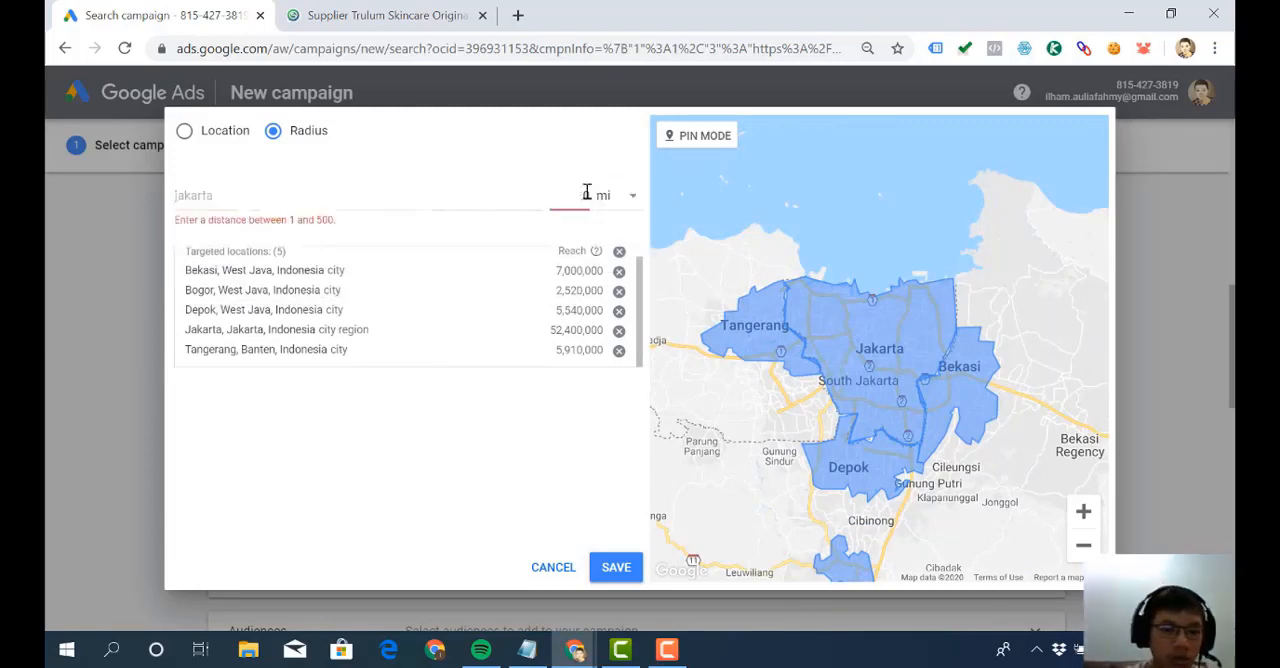
pyautogui.write('10')
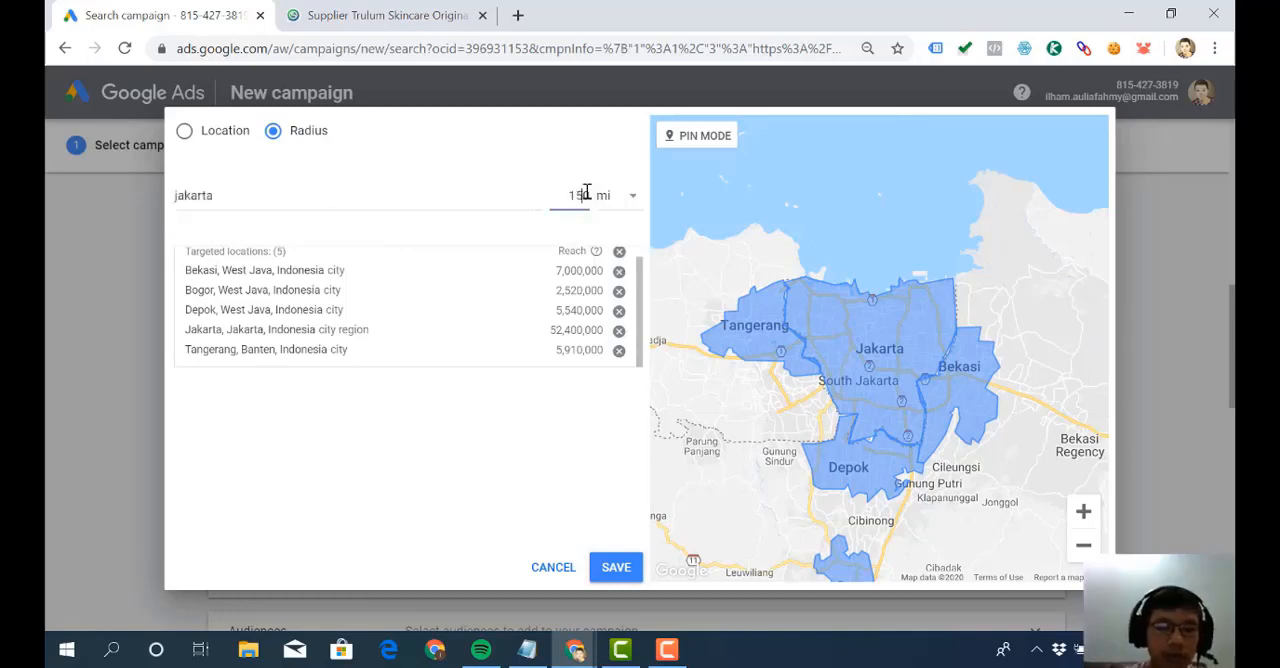
pyautogui.press('Delete')
pyautogui.doubleClick(527, 200)
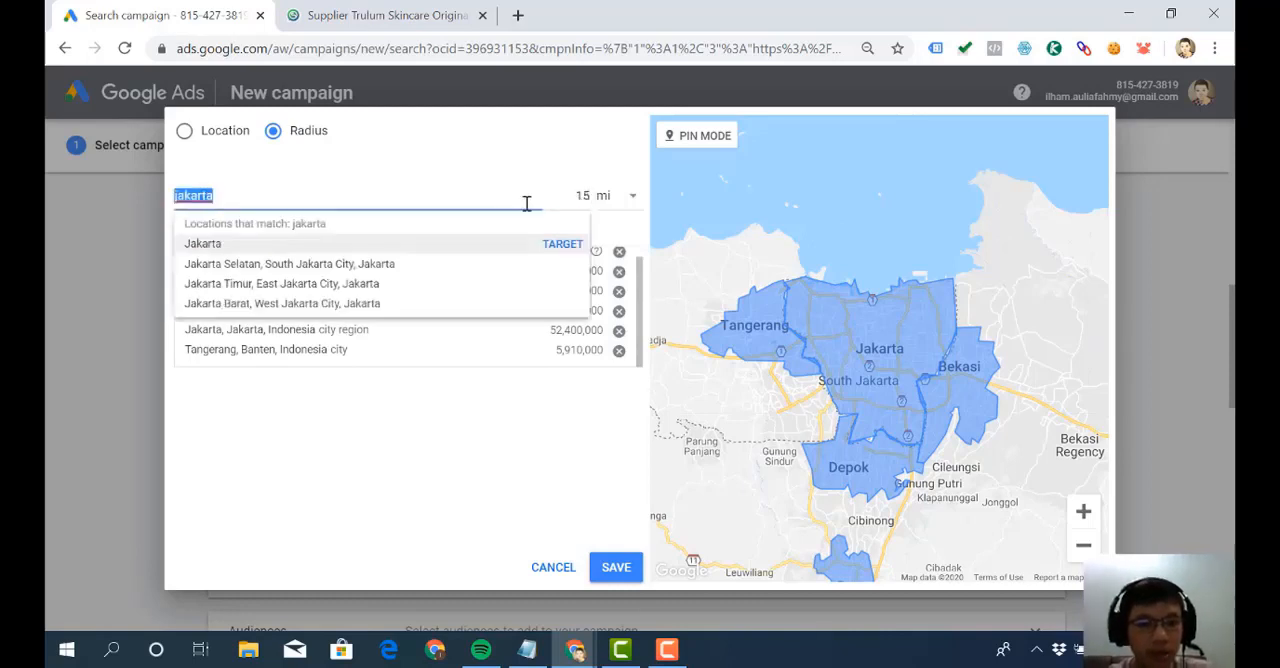
pyautogui.click(558, 248)
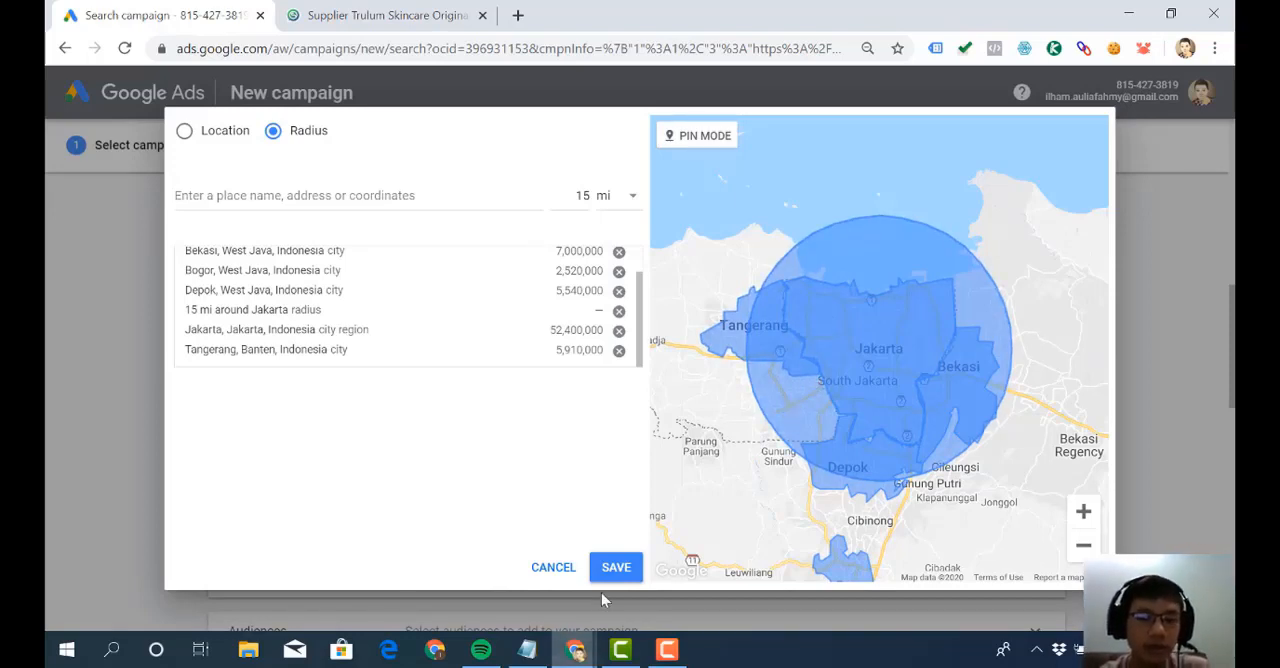
pyautogui.click(617, 567)
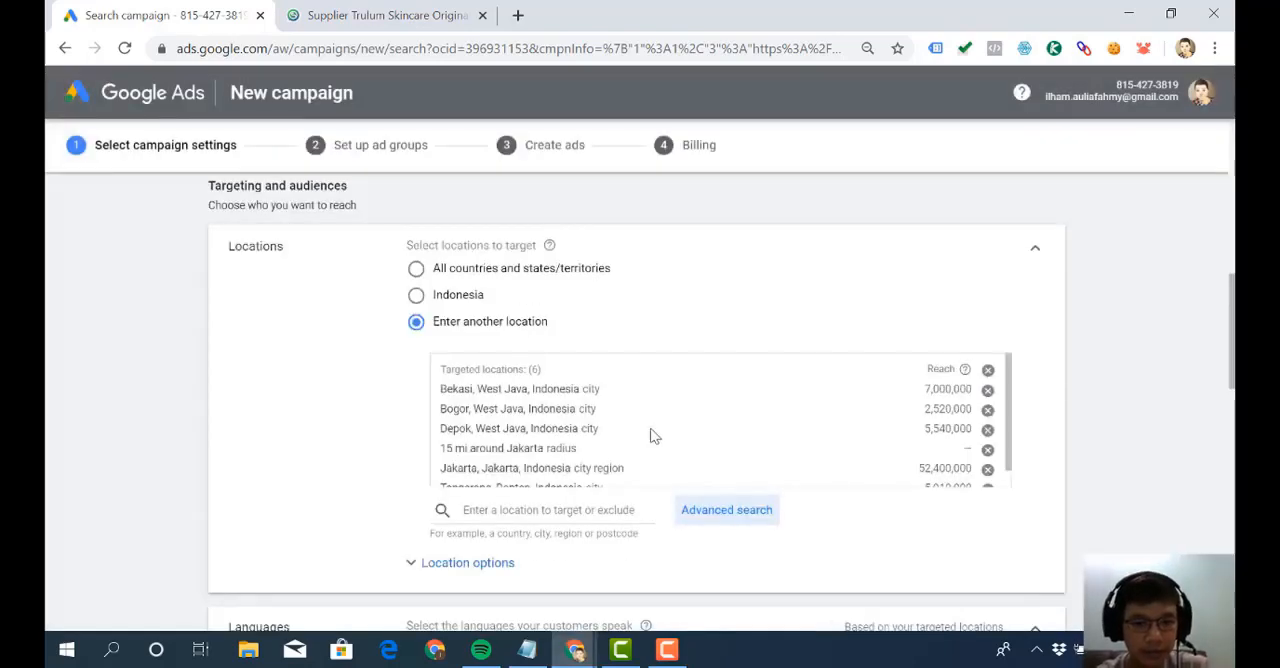
# - Expand the location options and set the target to people in or regularly in your targeted locations
pyautogui.scroll(-1, 649, 434)
pyautogui.scroll(-2, 617, 510)
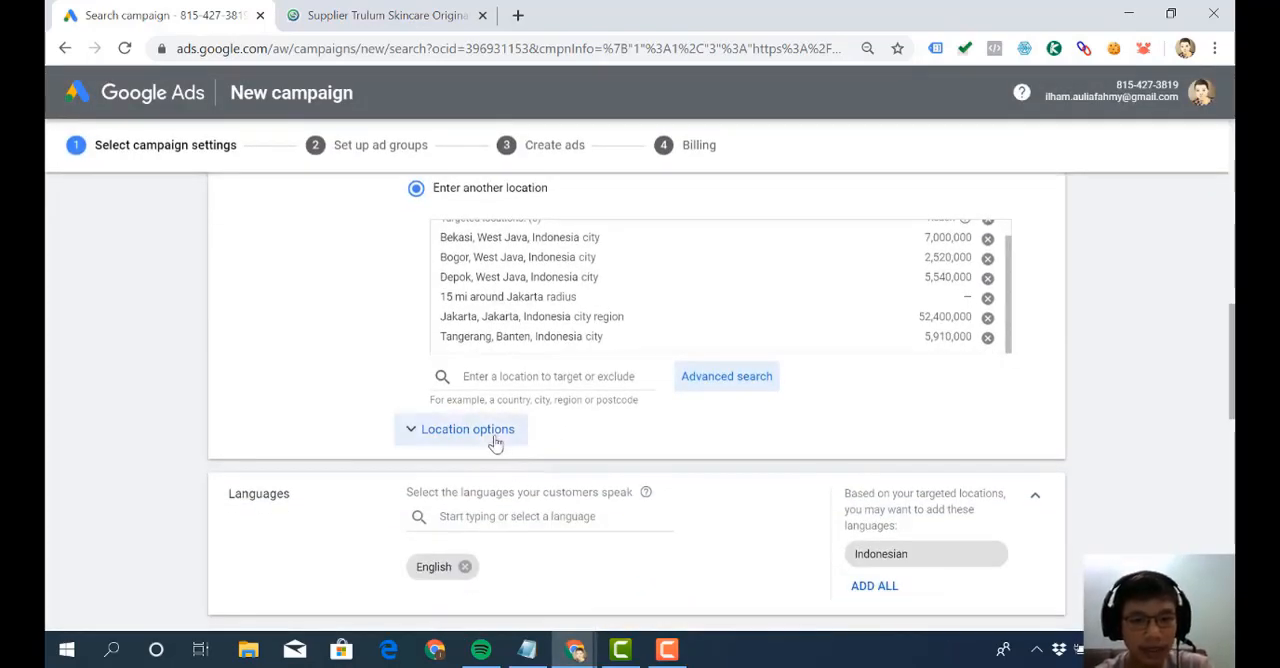
pyautogui.click(494, 440)
pyautogui.scroll(-1, 492, 446)
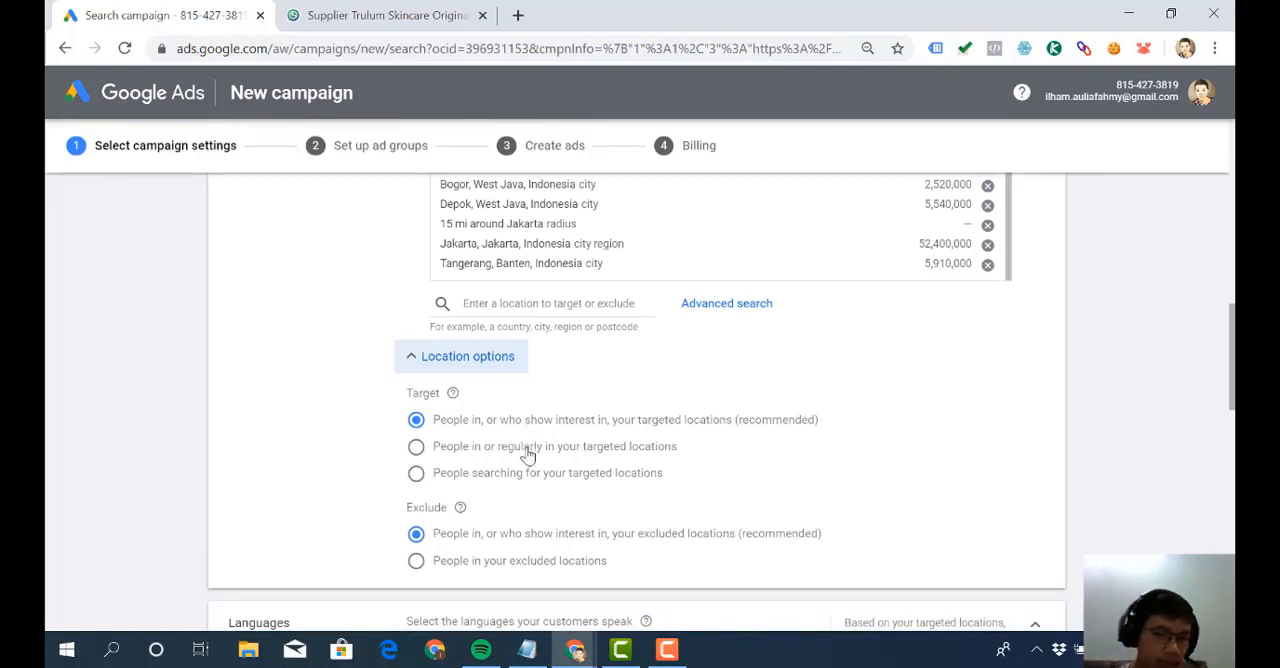
pyautogui.scroll(2, 528, 455)
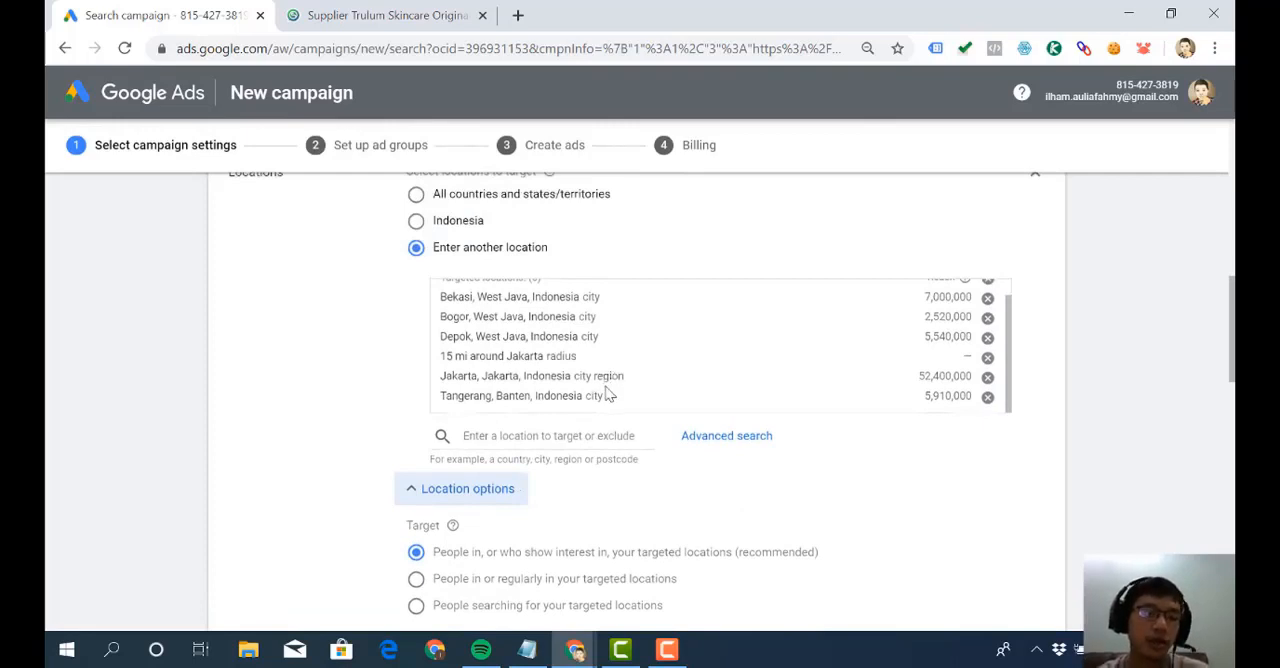
pyautogui.scroll(-2, 607, 395)
pyautogui.moveTo(409, 391); pyautogui.dragTo(445, 395)
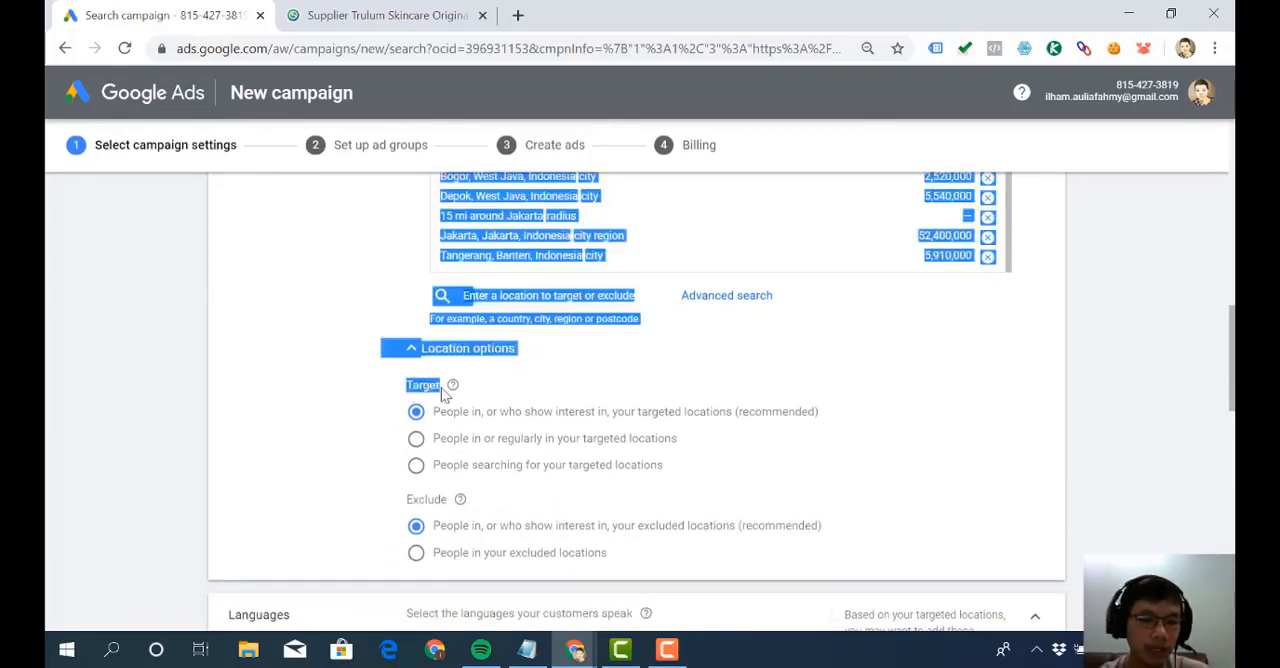
pyautogui.click(445, 395)
pyautogui.click(416, 439)
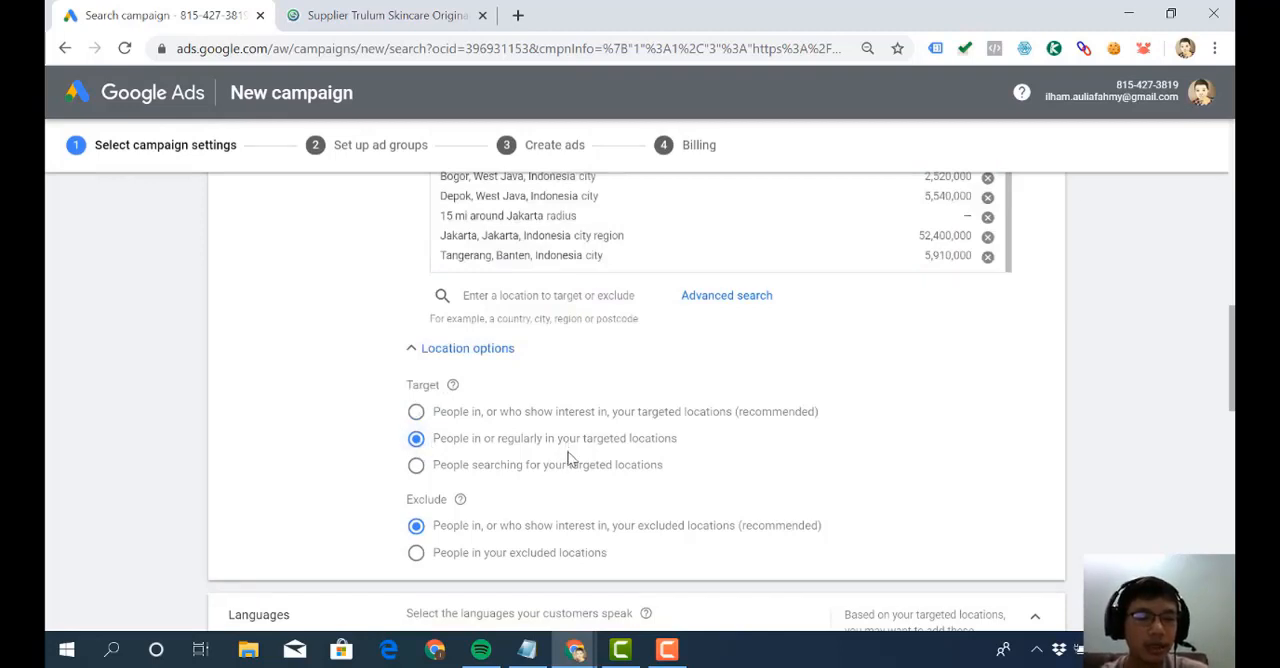
# - Switch the target option to people in, or who show interest in, your targeted locations and review the targeted locations list
pyautogui.scroll(1, 572, 458)
pyautogui.scroll(1, 572, 458)
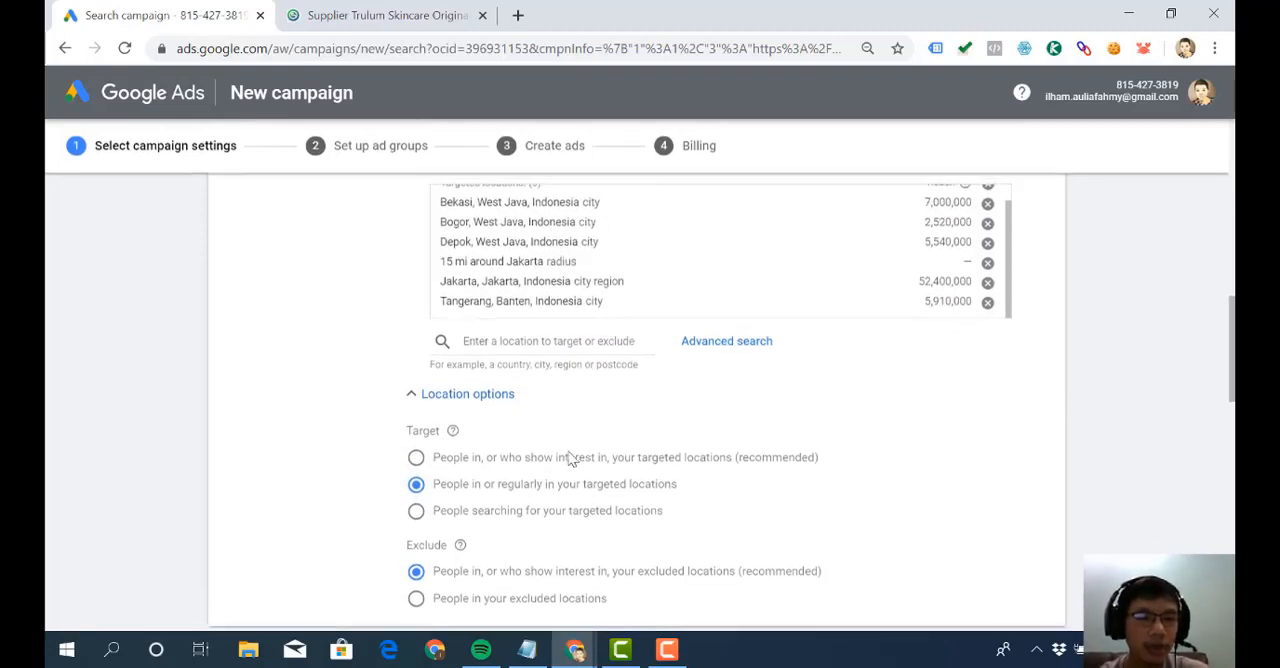
pyautogui.scroll(-1, 572, 458)
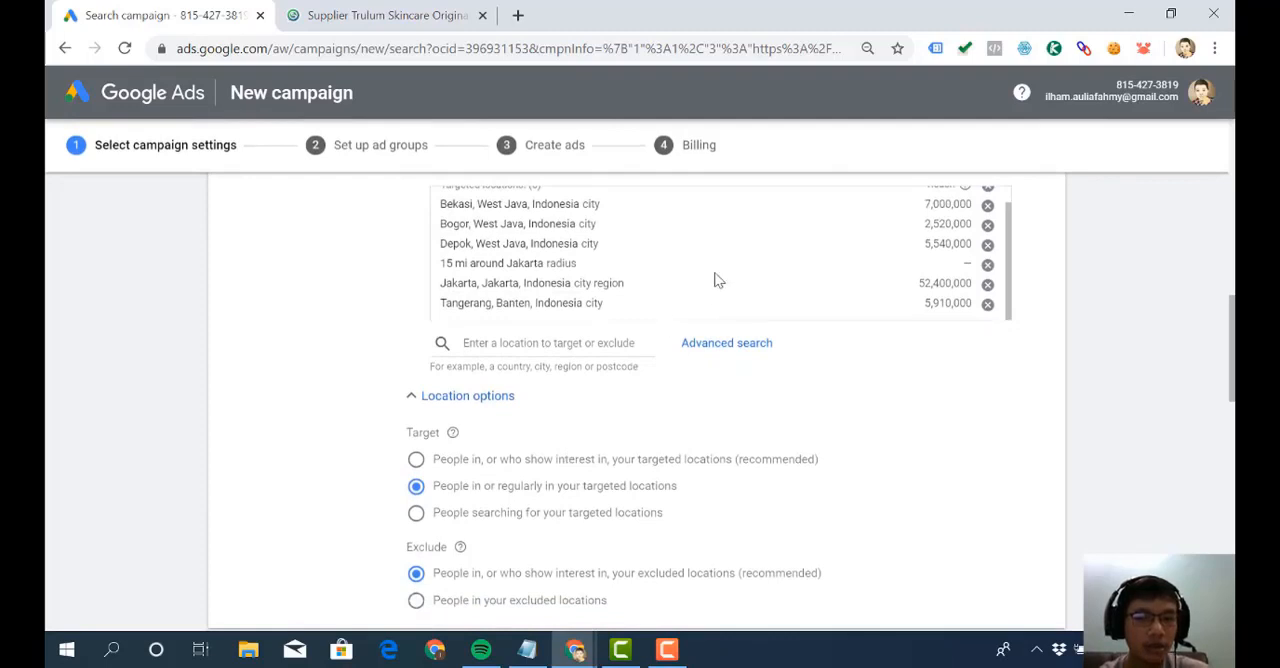
pyautogui.scroll(1, 714, 280)
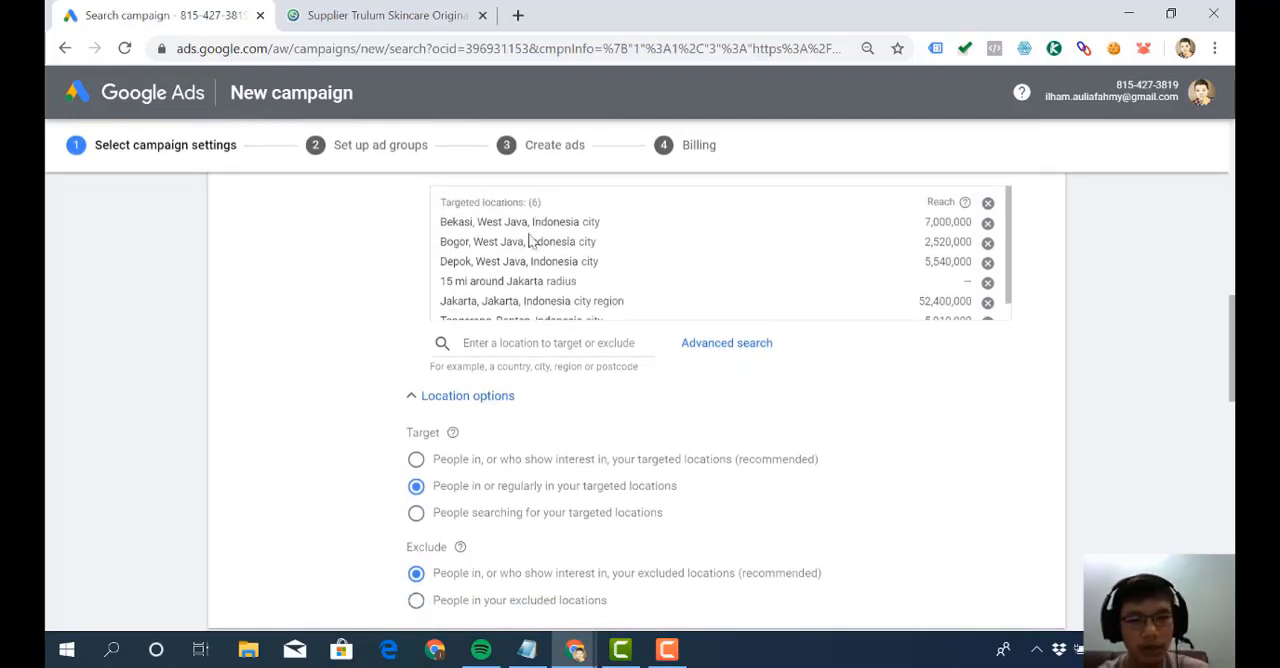
pyautogui.scroll(-1, 538, 260)
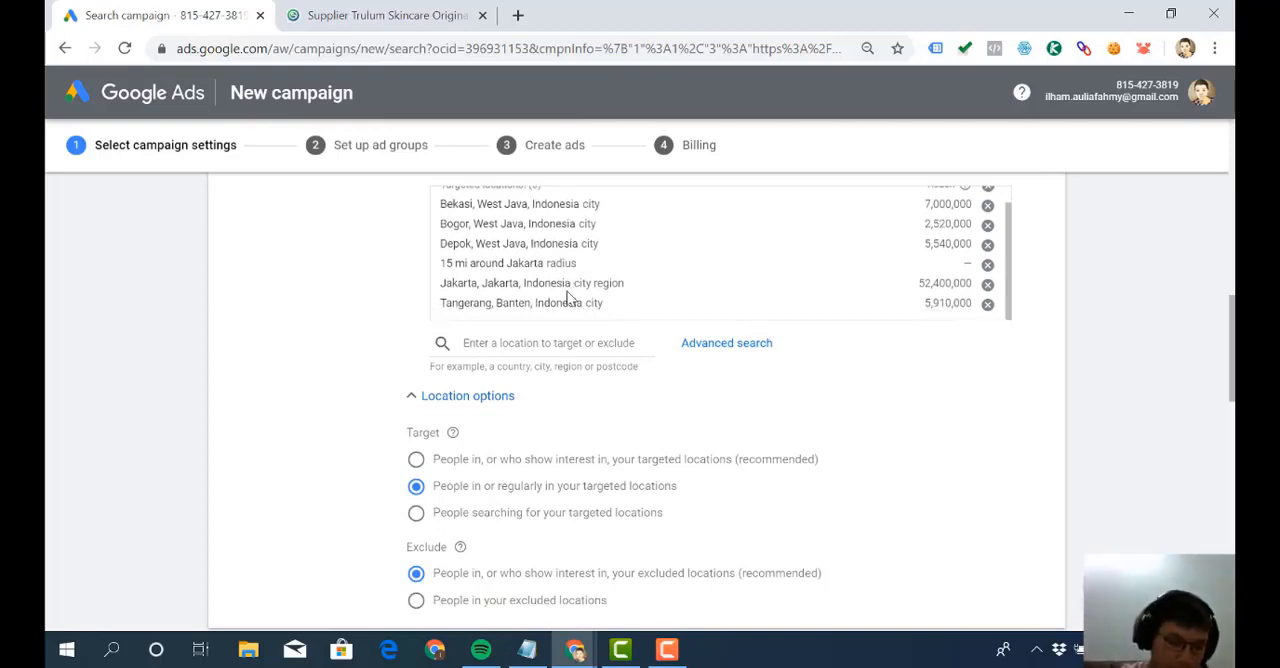
pyautogui.scroll(-1, 567, 300)
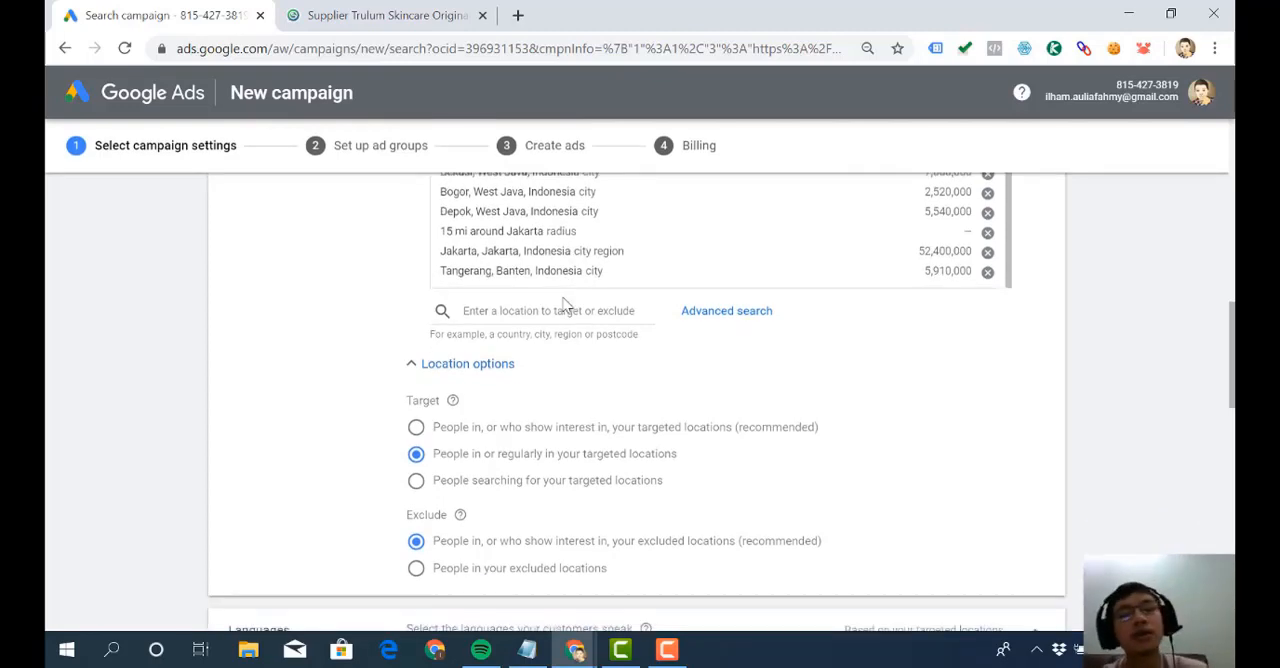
pyautogui.click(416, 427)
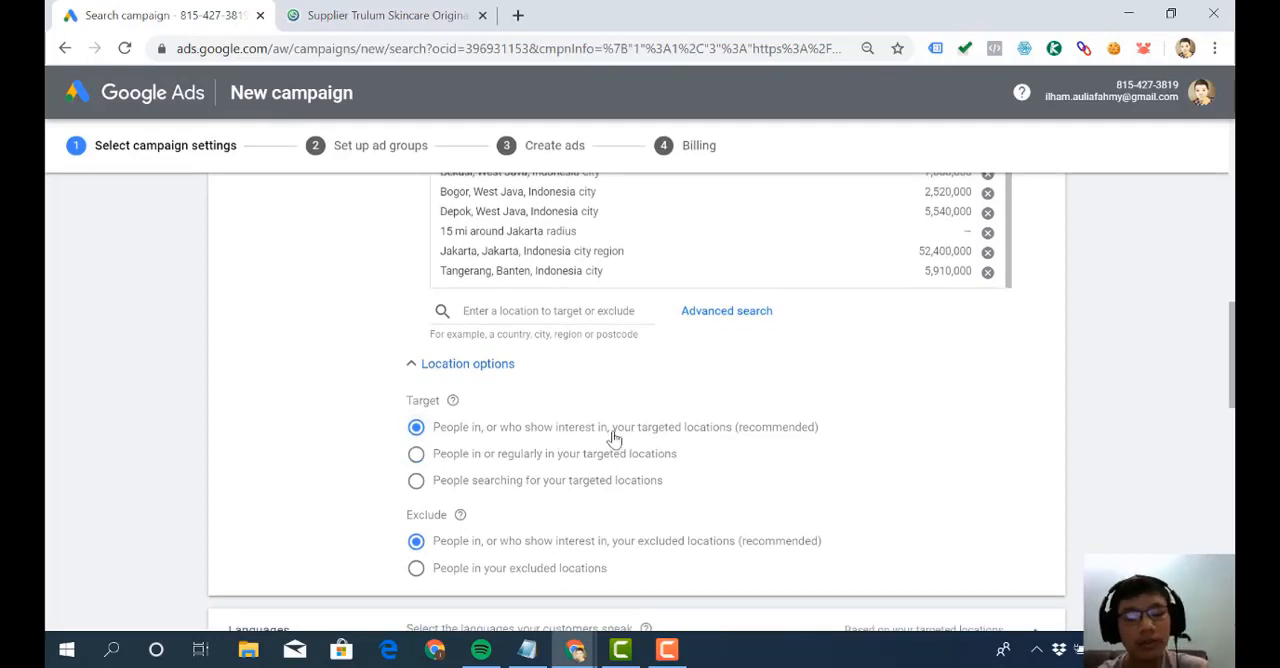
pyautogui.scroll(4, 613, 437)
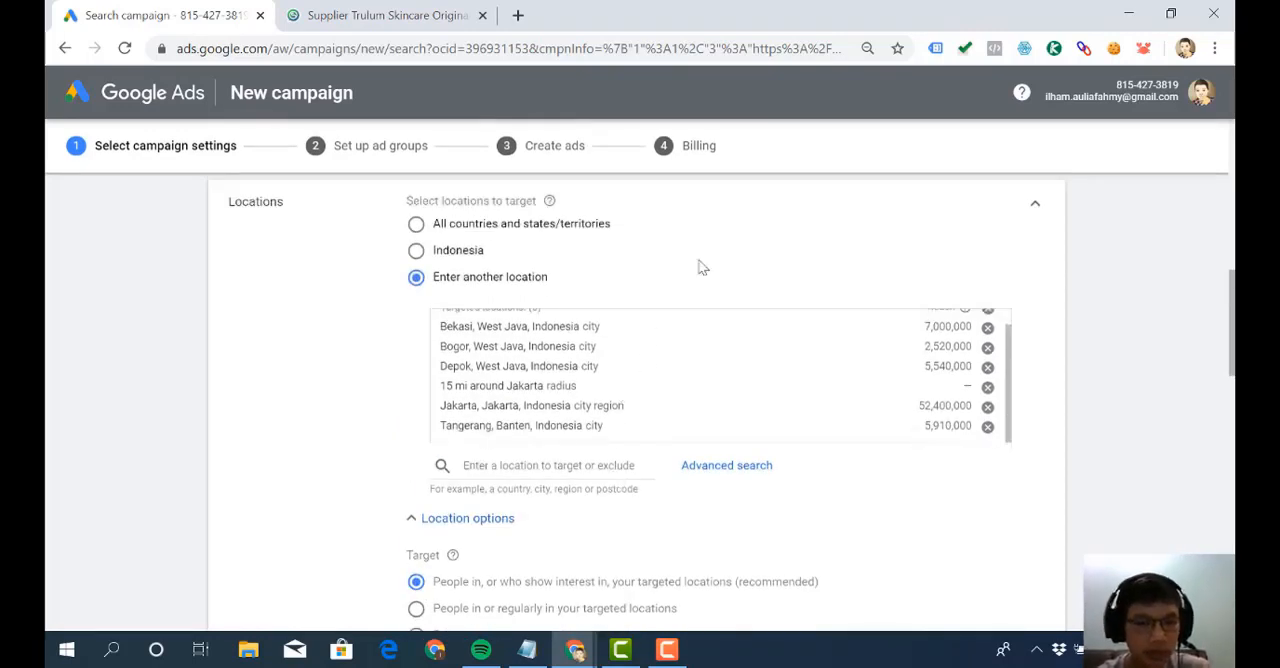
pyautogui.scroll(-1, 700, 267)
pyautogui.scroll(1, 603, 329)
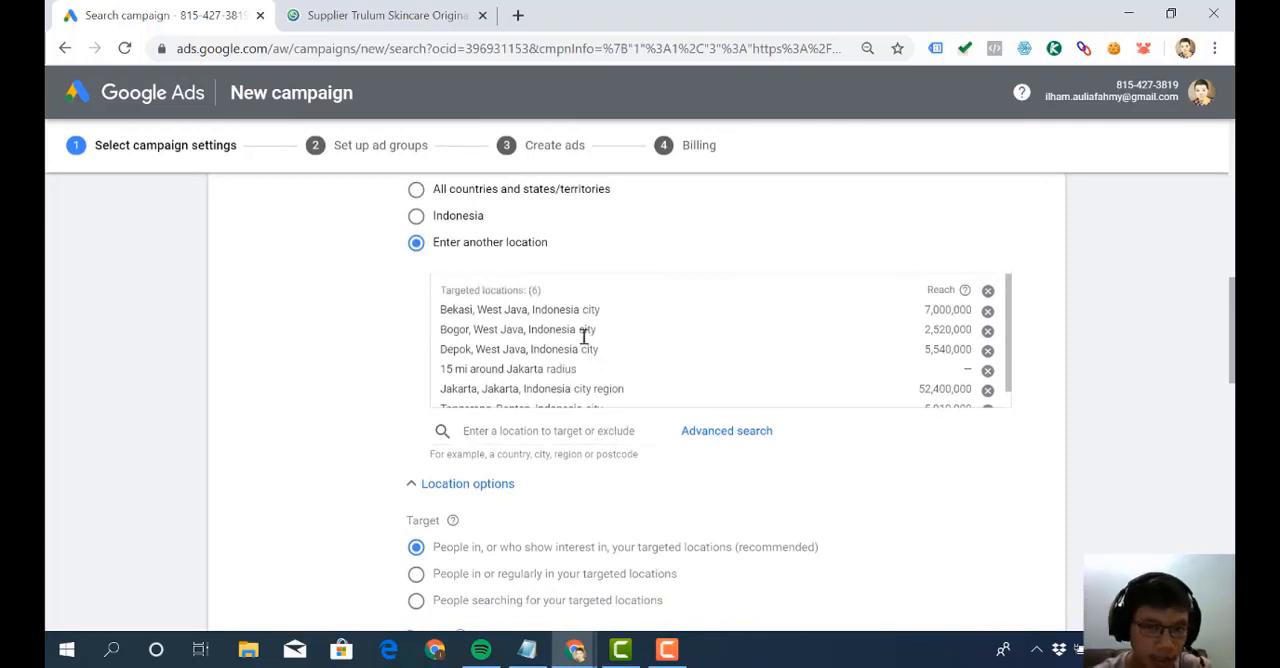
pyautogui.scroll(-1, 586, 332)
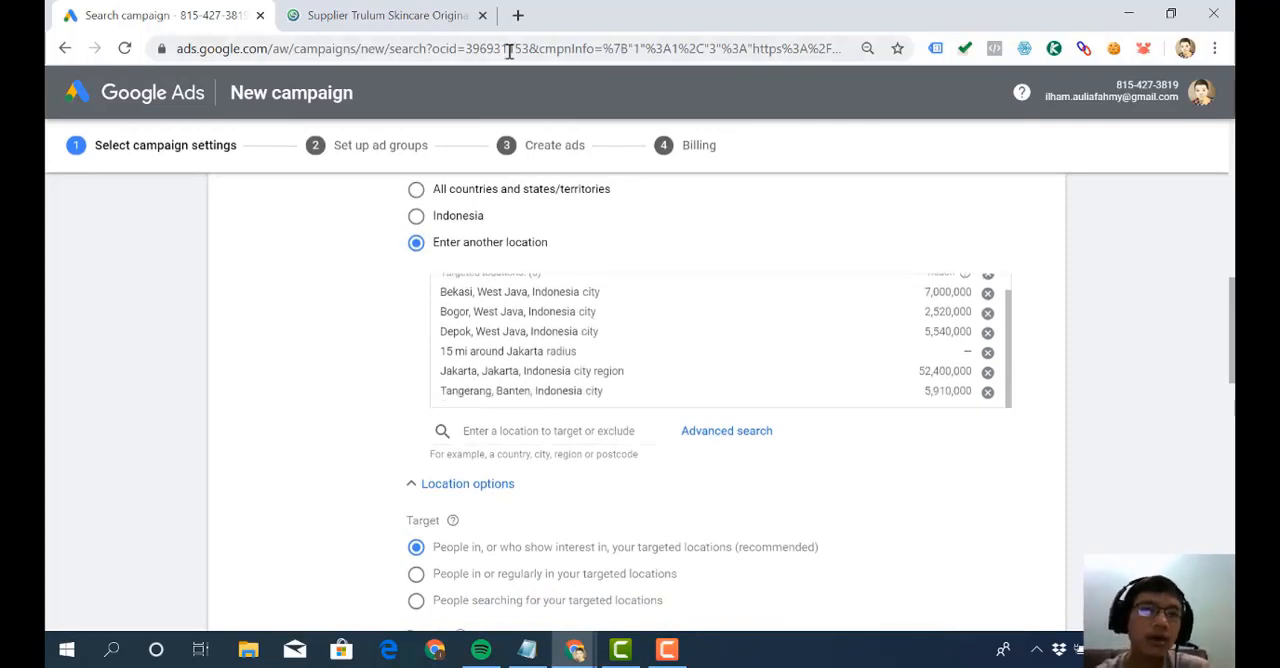
# - Search Google for "jual pemutih wajah di jakarta" in a new browser tab, look over the results and close the tab
pyautogui.click(517, 15)
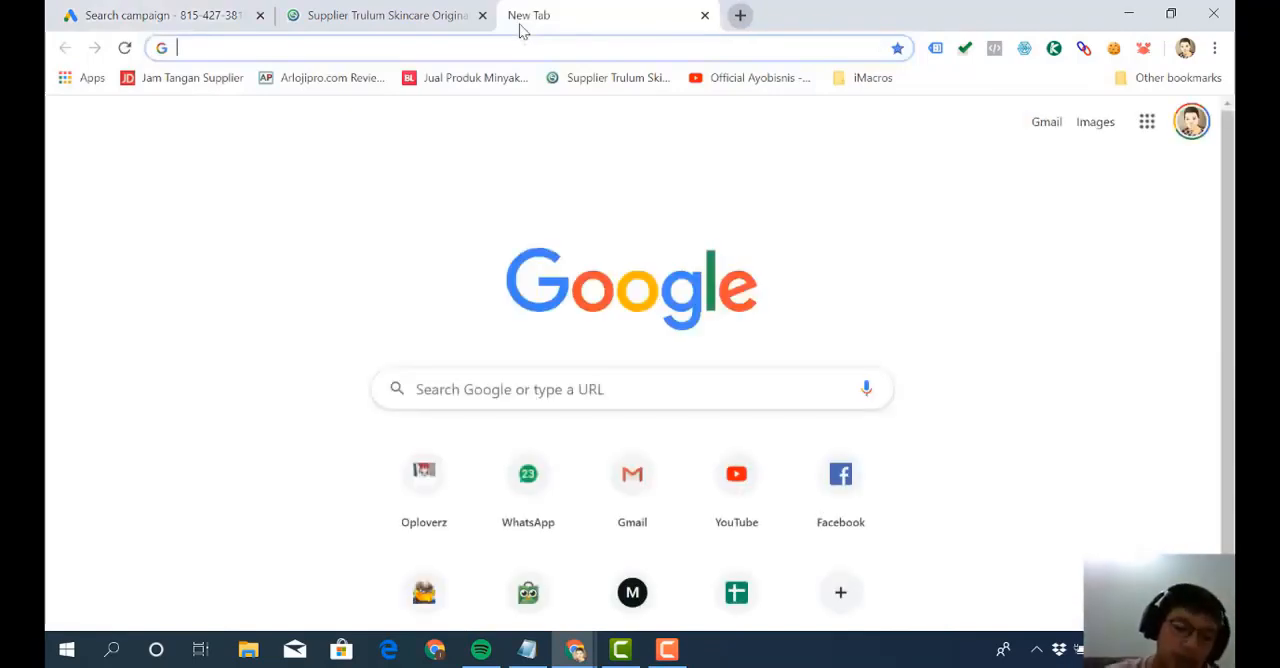
pyautogui.write('jual')
pyautogui.hotkey('ctrl', 'a')
pyautogui.press('BackSpace')
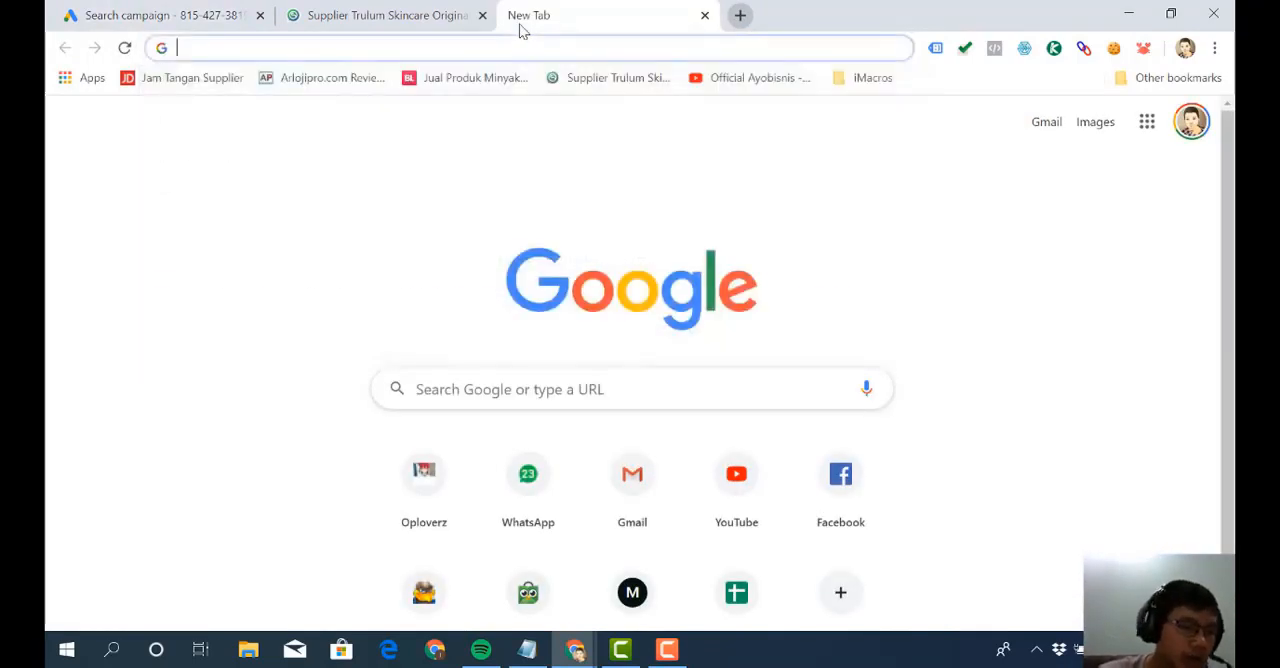
pyautogui.write('ja')
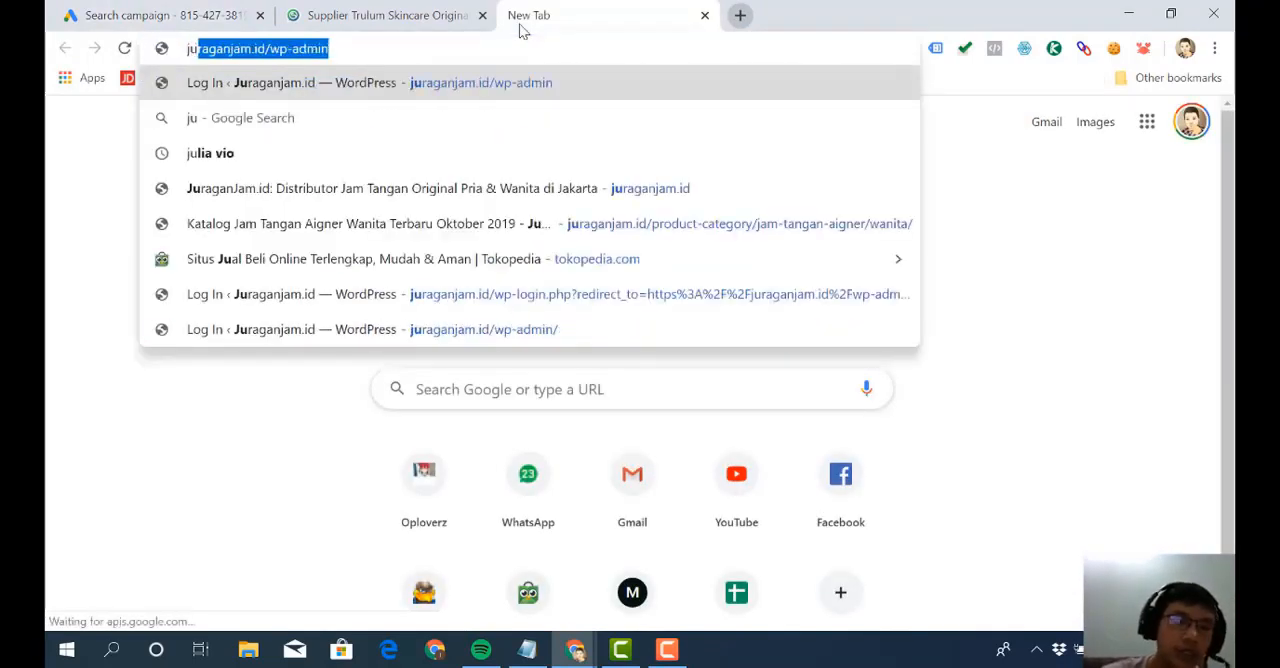
pyautogui.press('BackSpace')
pyautogui.press('BackSpace')
pyautogui.write('ual pemutih')
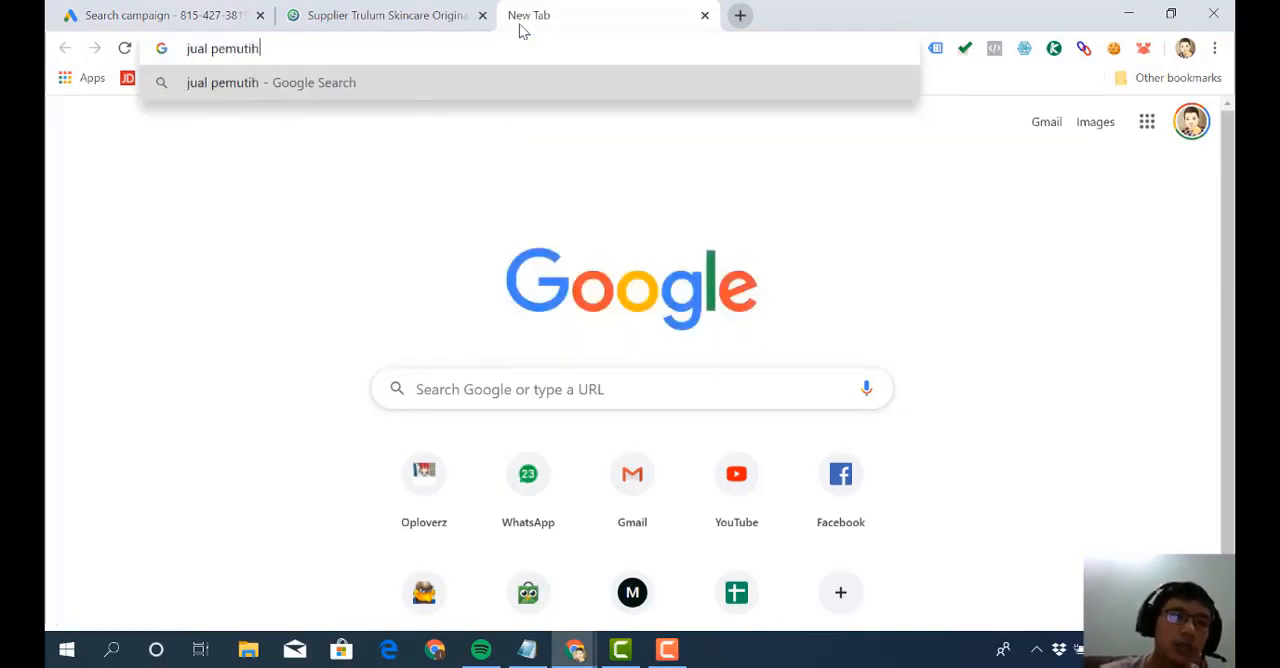
pyautogui.write(' wajah di jakarta')
pyautogui.press('Return')
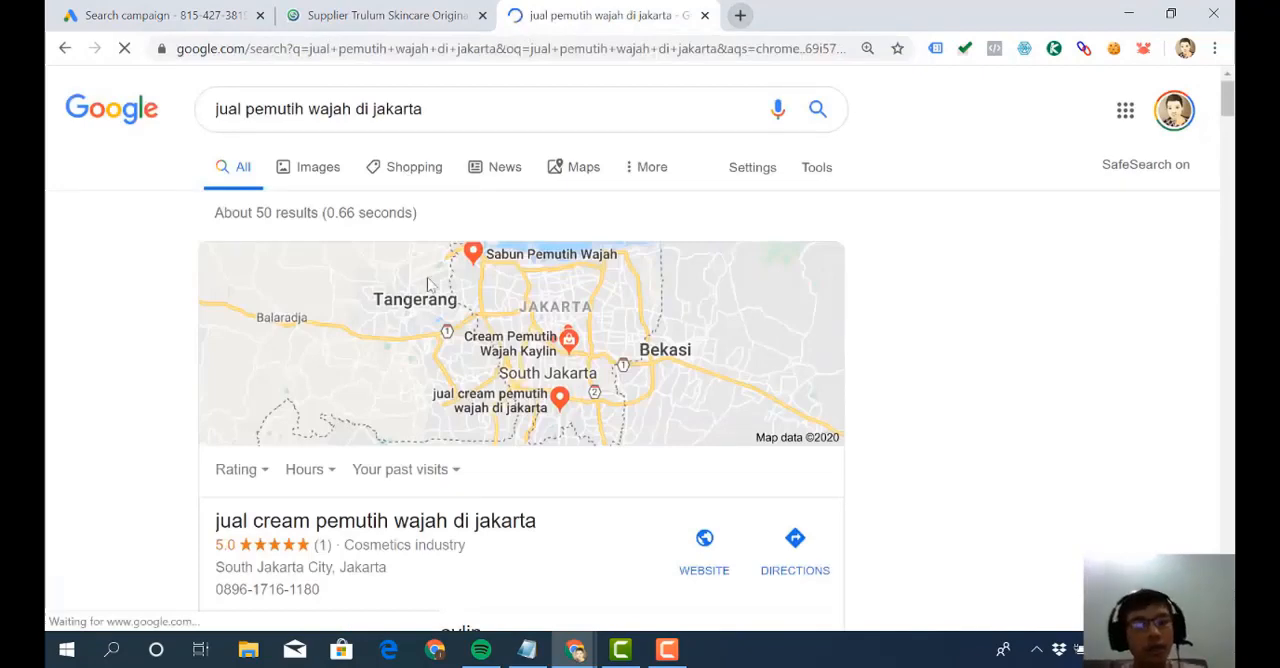
pyautogui.scroll(-5, 430, 285)
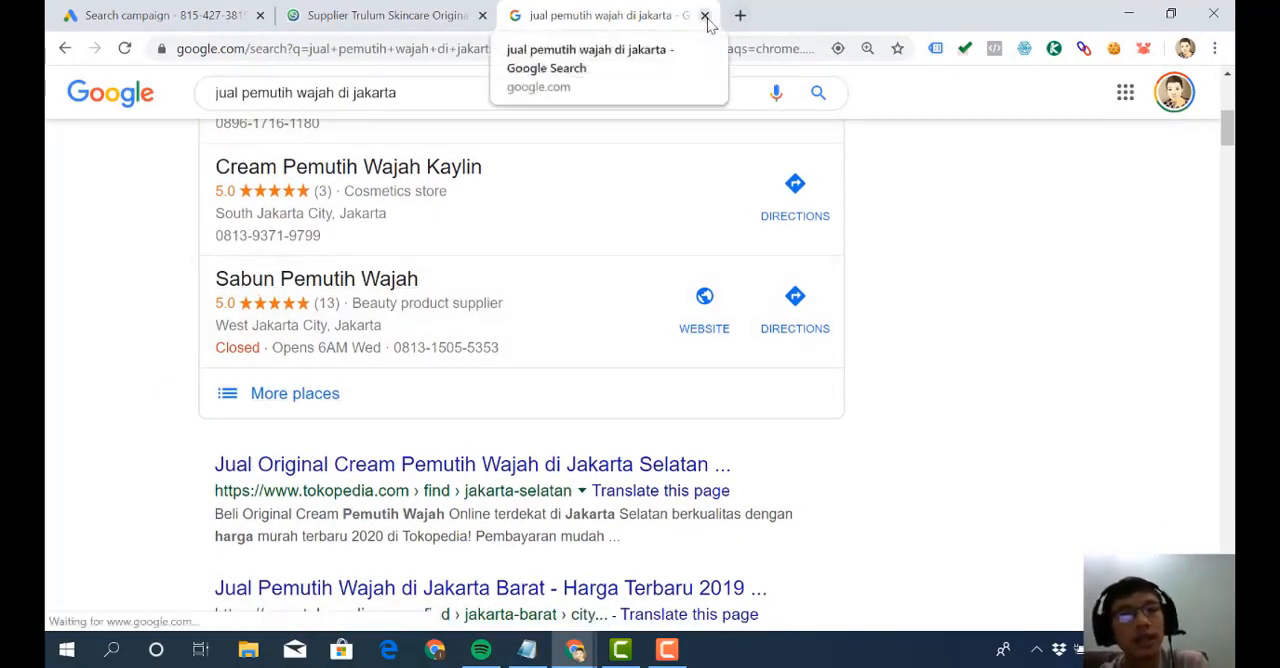
pyautogui.click(705, 15)
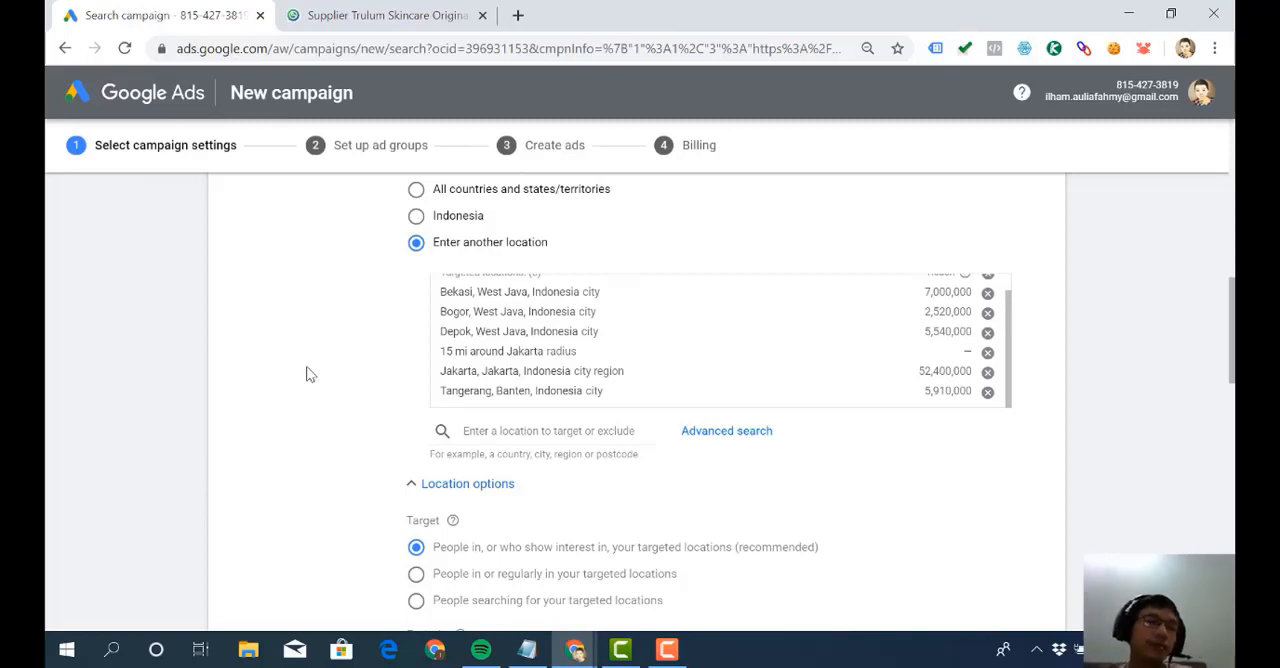
# - Set the location target option back to people in or regularly in your targeted locations
pyautogui.scroll(-1, 306, 374)
pyautogui.scroll(1, 306, 374)
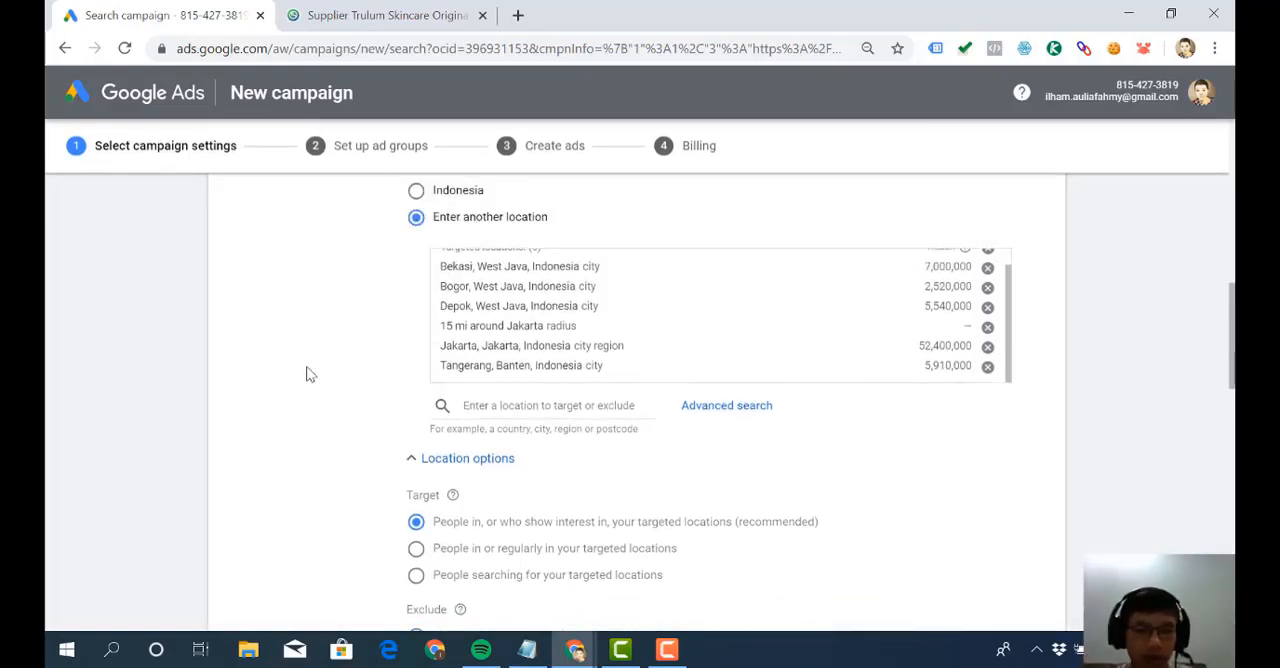
pyautogui.scroll(-1, 309, 372)
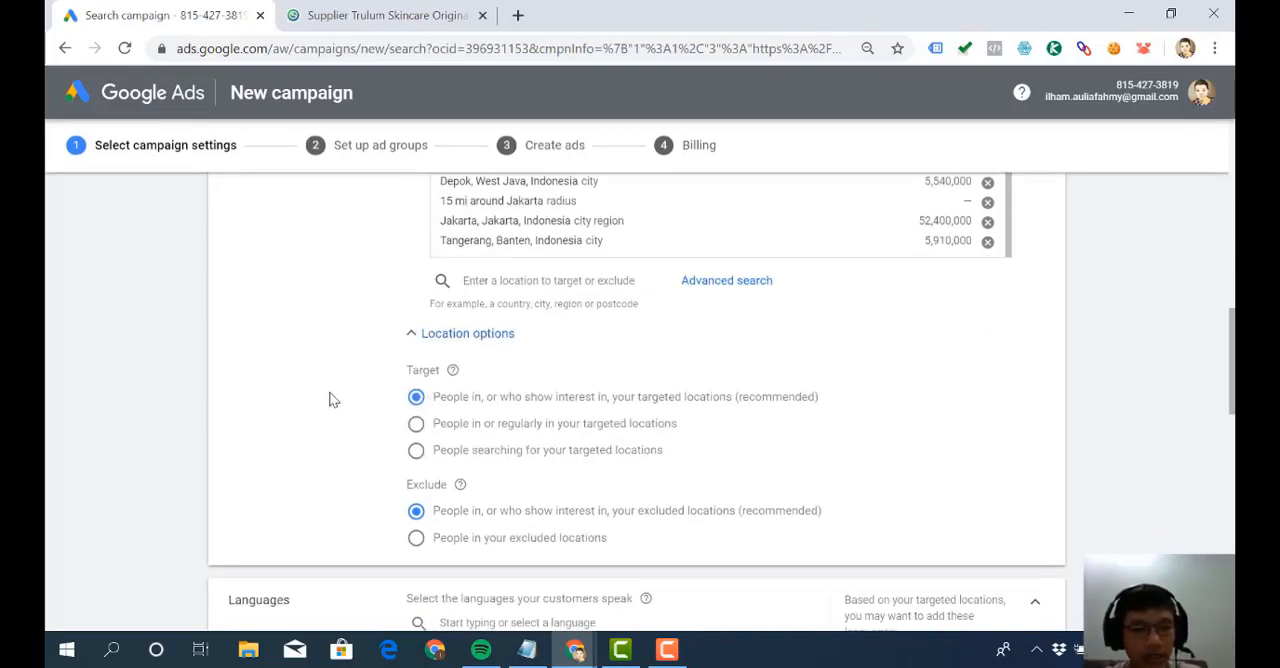
pyautogui.click(418, 430)
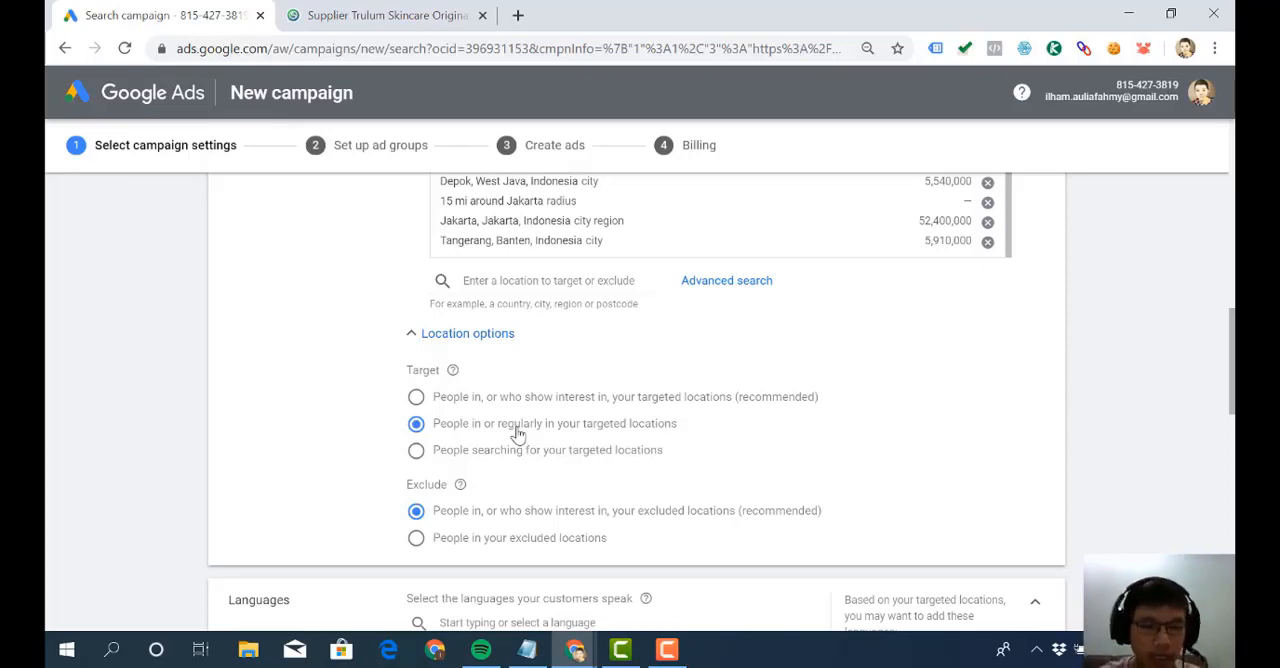
pyautogui.scroll(-1, 518, 433)
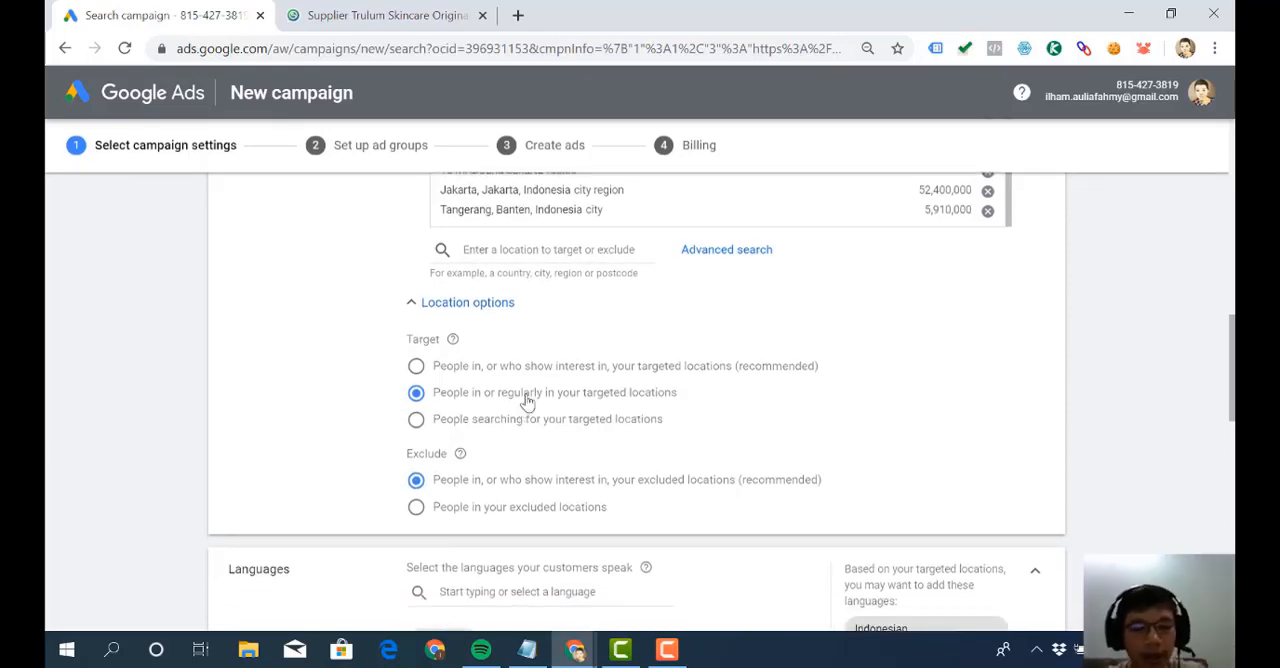
pyautogui.scroll(-3, 530, 400)
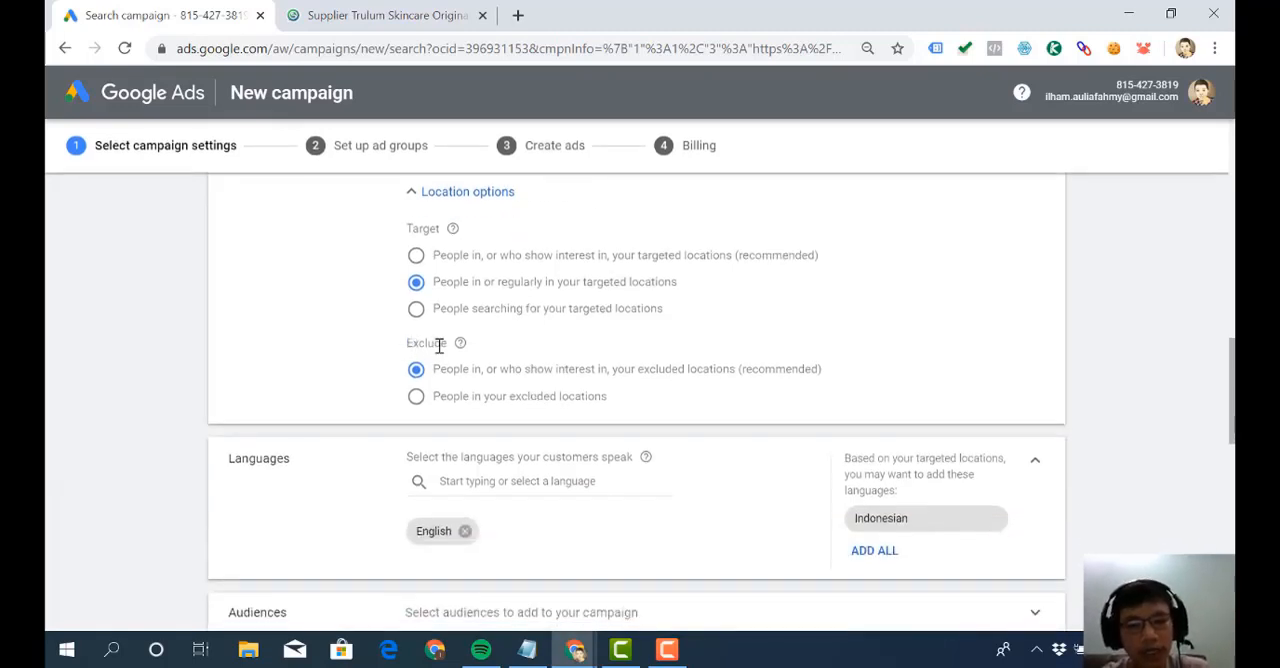
pyautogui.scroll(1, 439, 345)
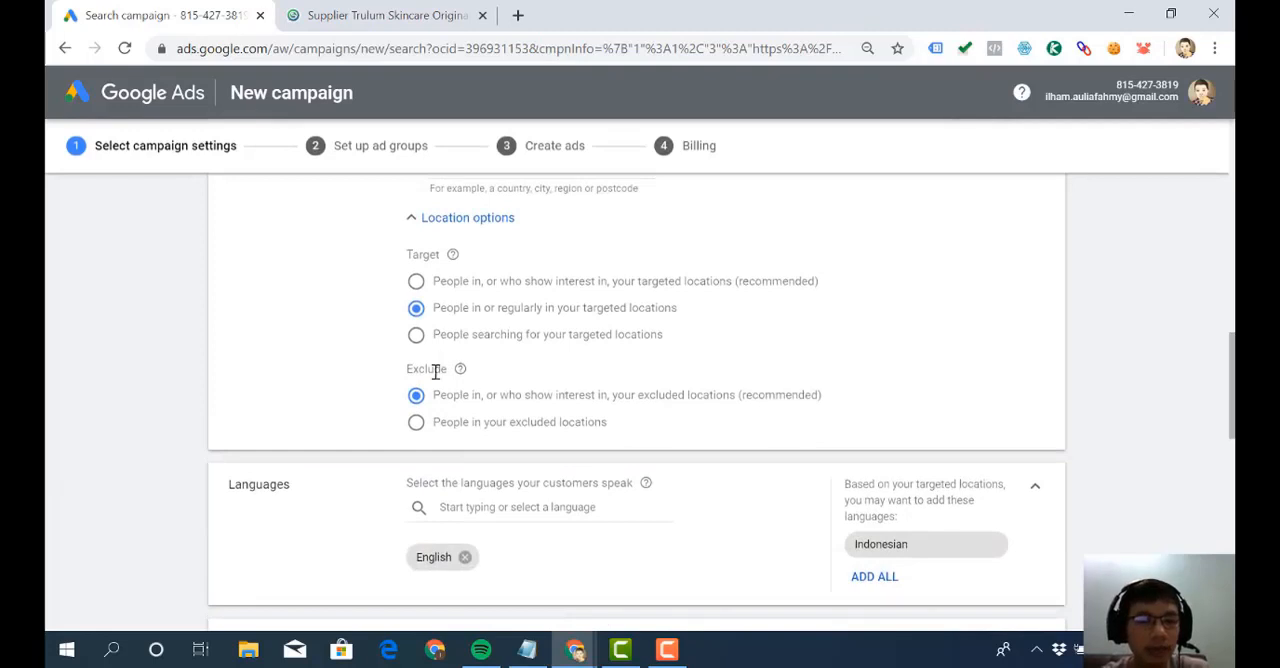
pyautogui.scroll(5, 436, 372)
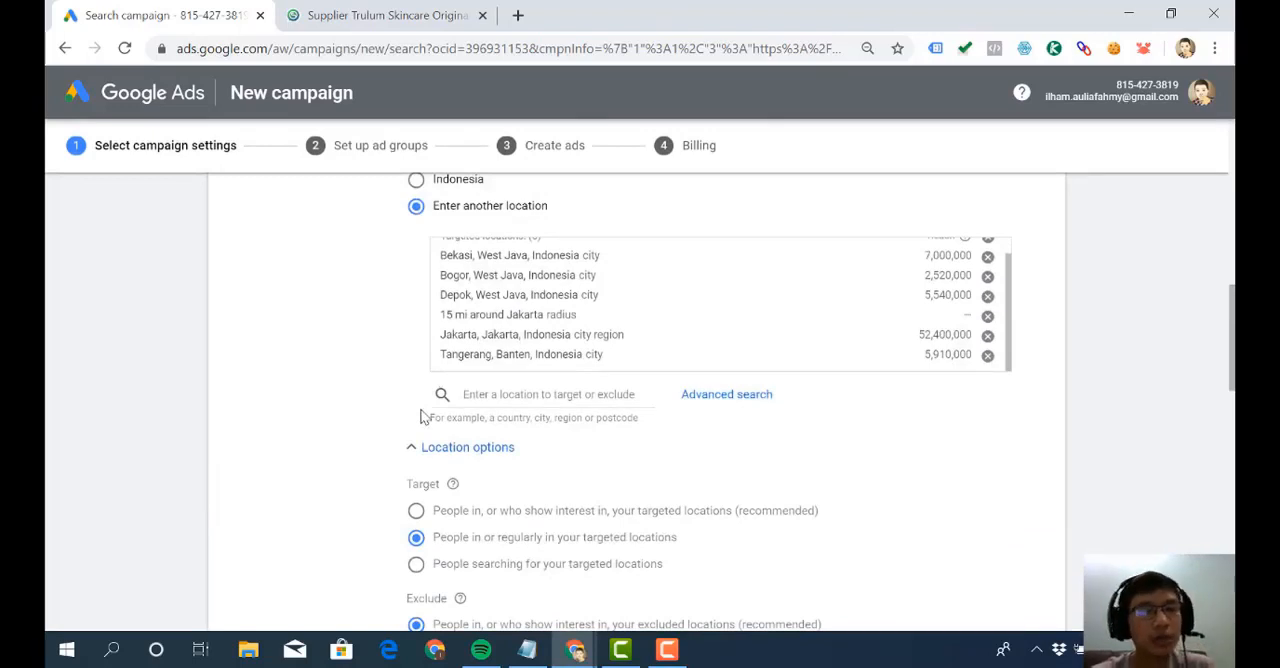
# - Open the advanced location search for the campaign and enable adding locations in bulk
pyautogui.scroll(1, 468, 332)
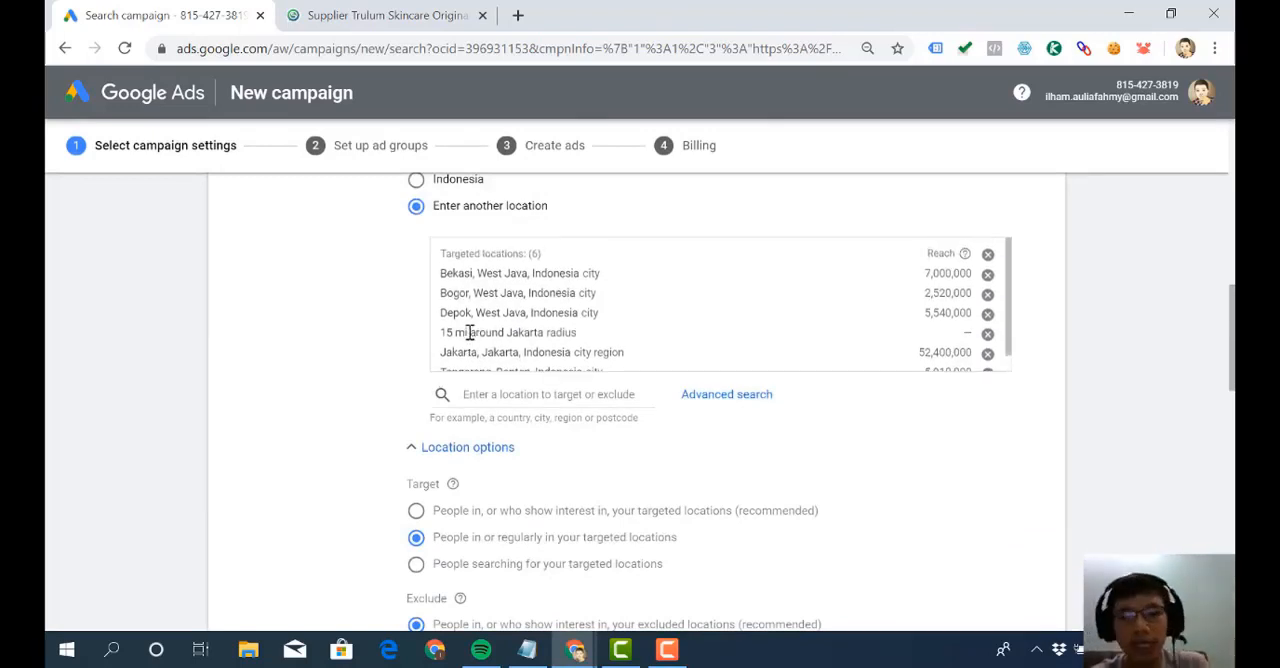
pyautogui.scroll(-1, 468, 332)
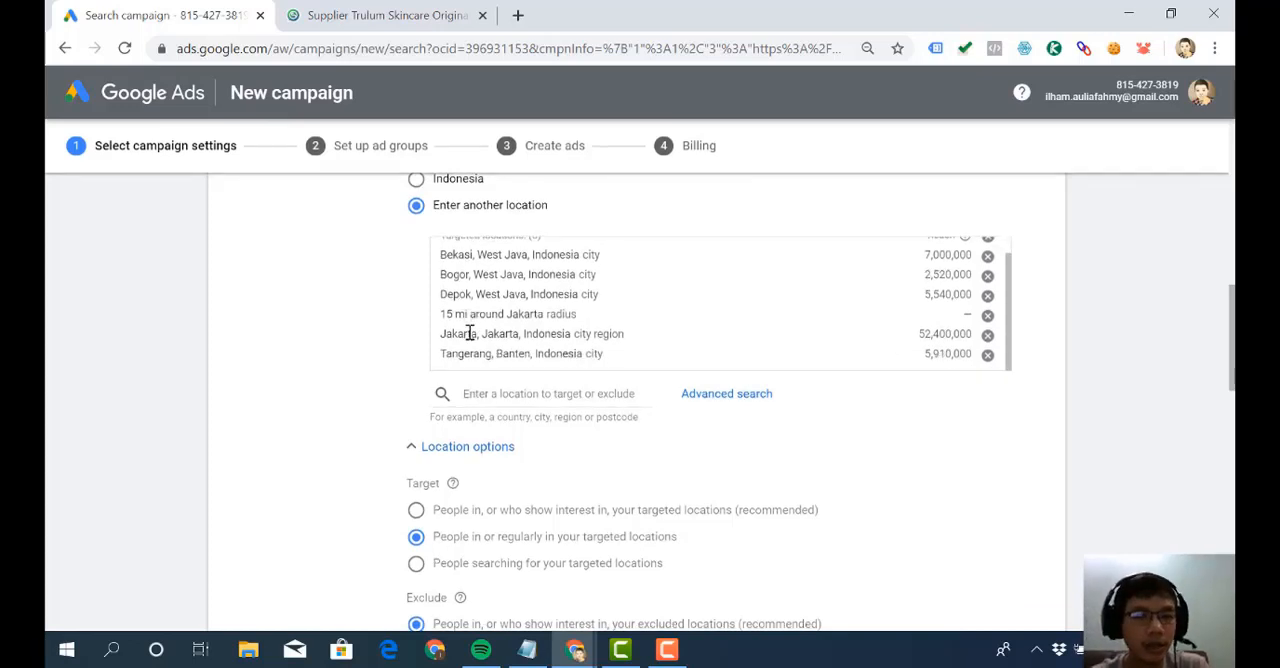
pyautogui.scroll(-1, 506, 474)
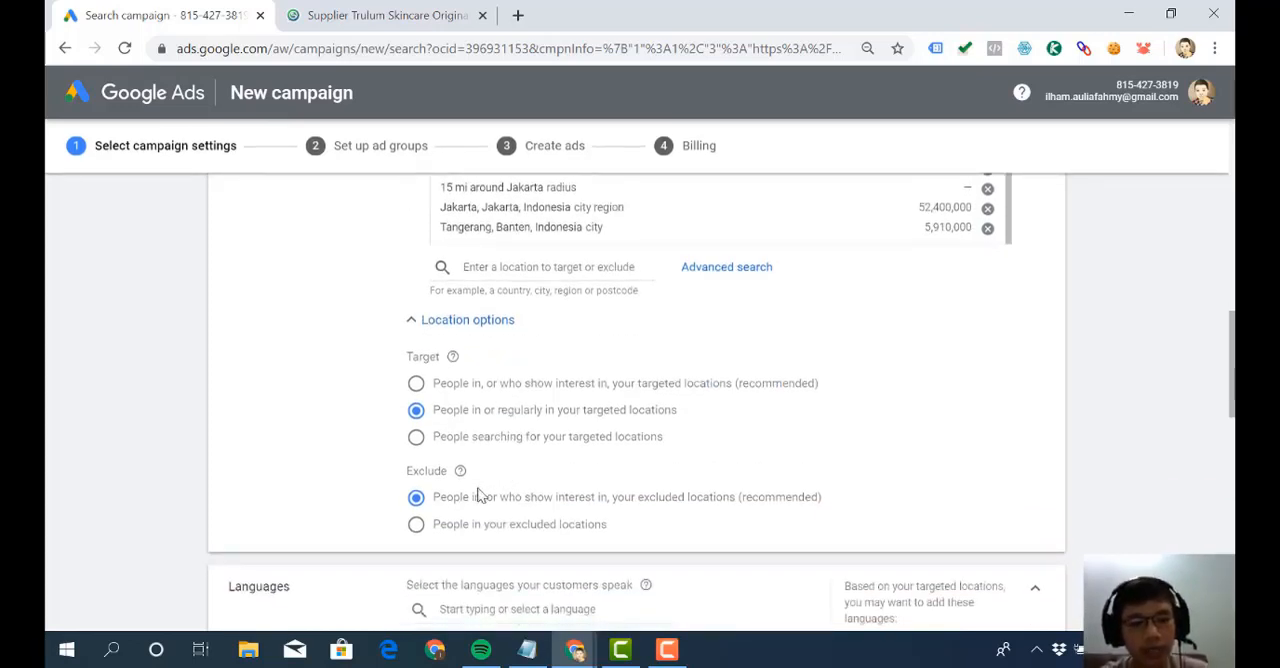
pyautogui.scroll(1, 515, 402)
pyautogui.scroll(1, 515, 402)
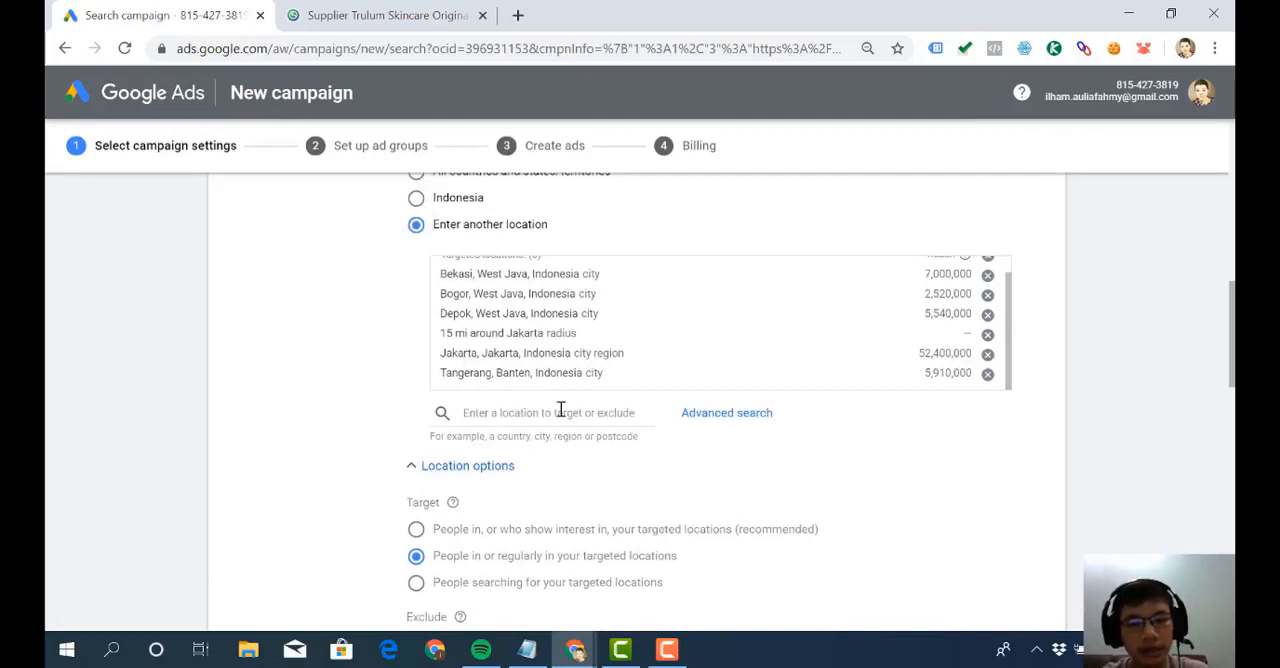
pyautogui.click(729, 416)
pyautogui.click(266, 162)
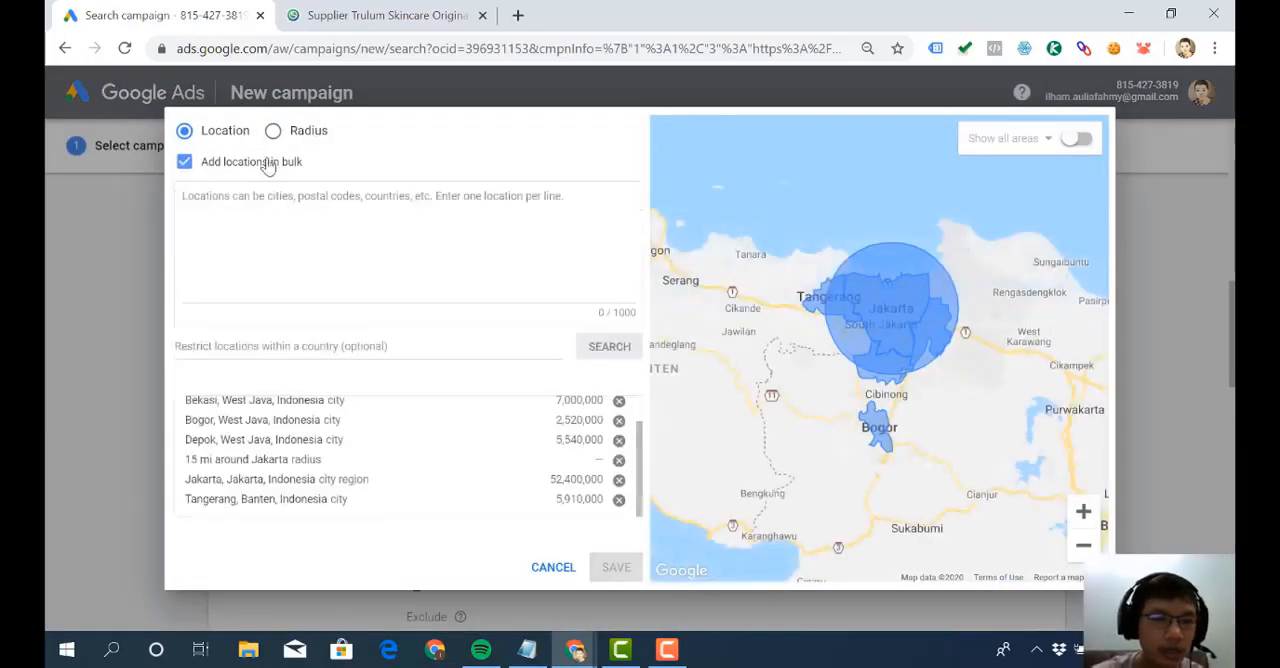
# - Search the bulk locations for "papua", exclude the matched country Papua New Guinea and save the location selection
pyautogui.click(269, 245)
pyautogui.write('papua')
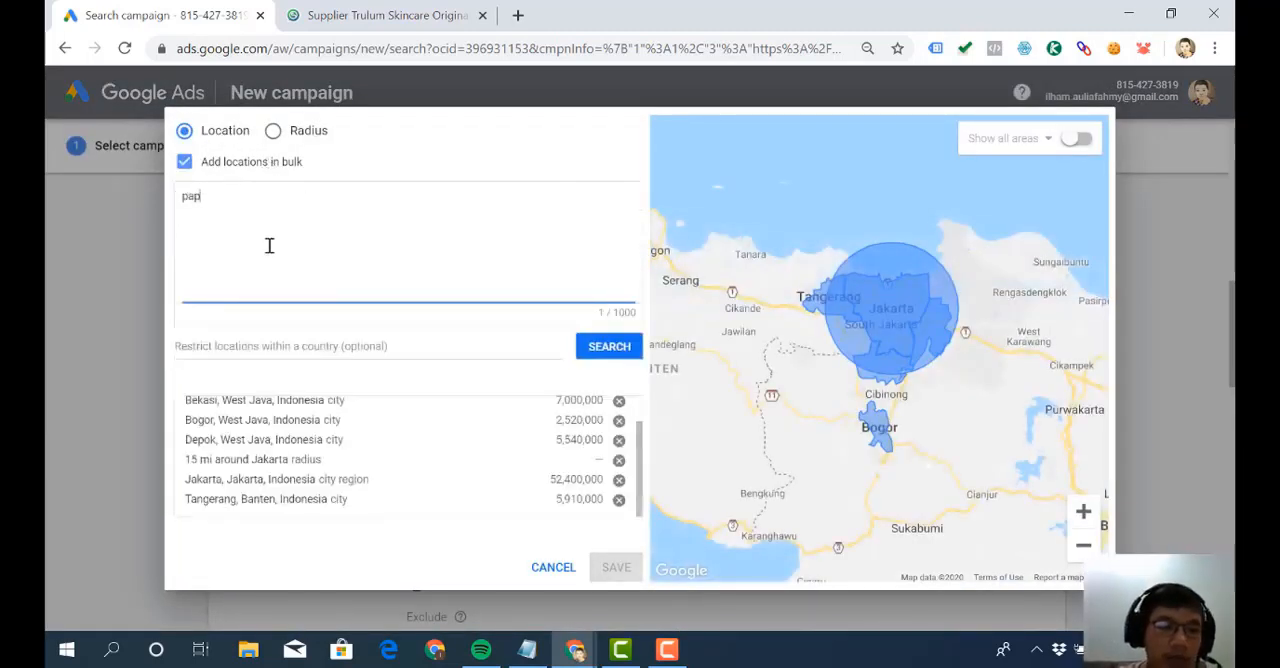
pyautogui.click(601, 346)
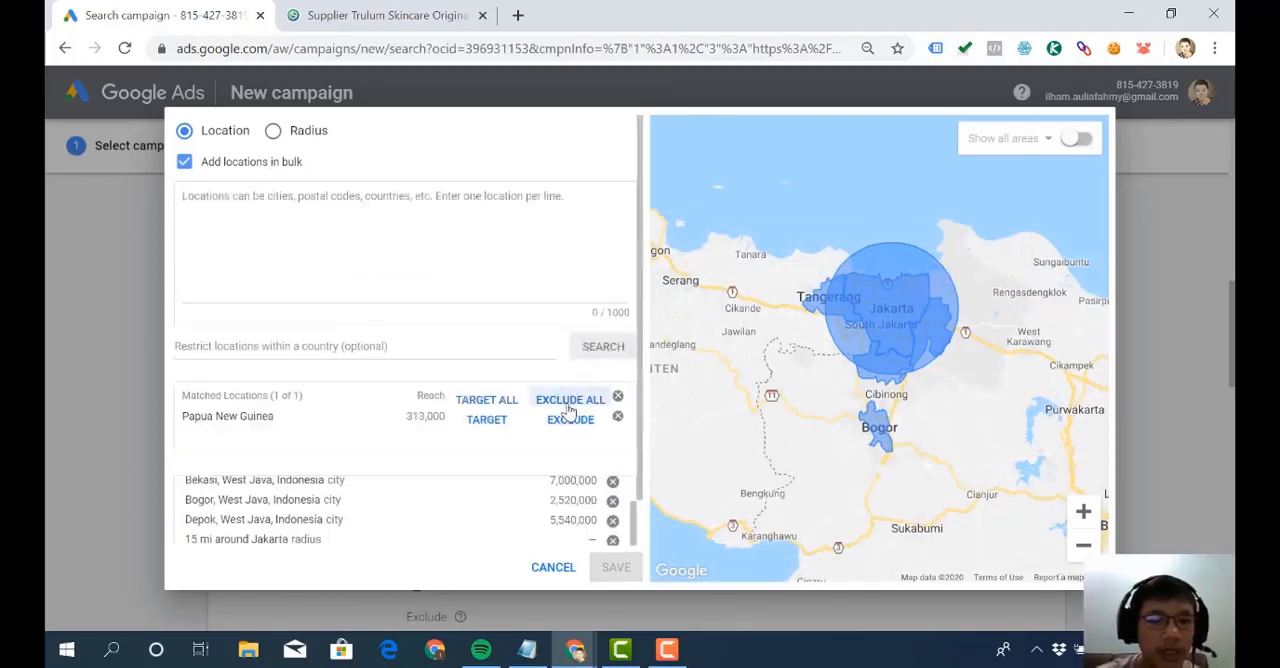
pyautogui.click(594, 401)
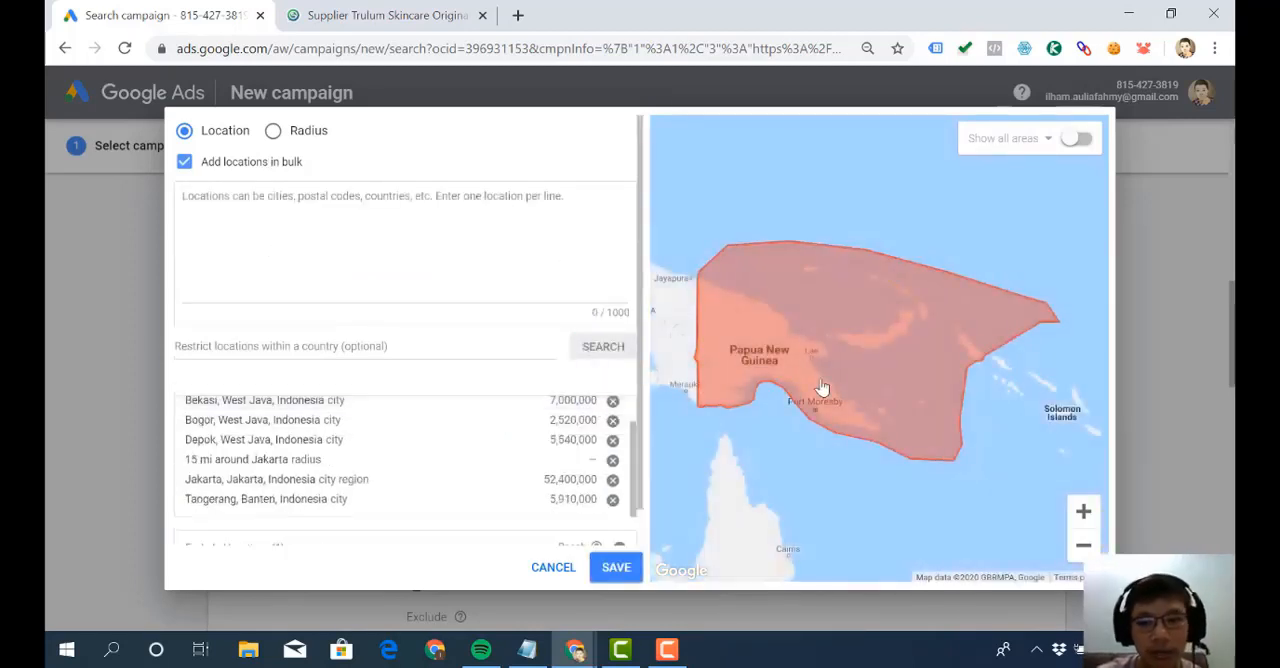
pyautogui.click(616, 567)
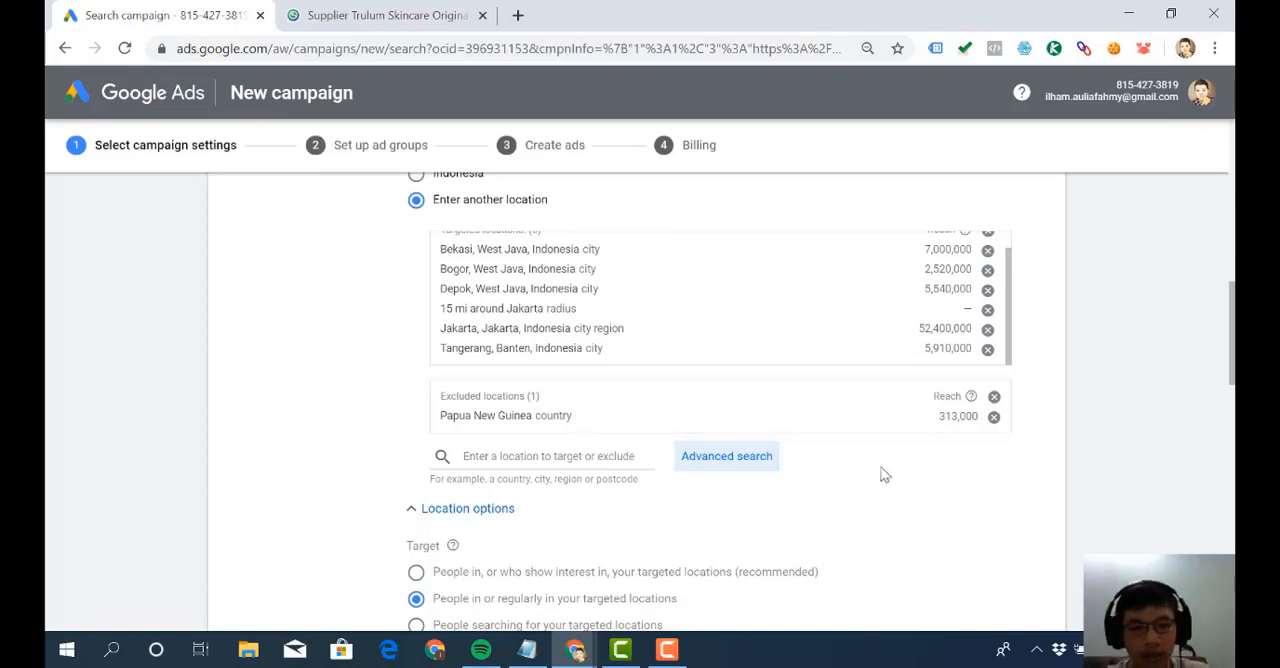
pyautogui.scroll(-3, 883, 474)
pyautogui.click(672, 648)
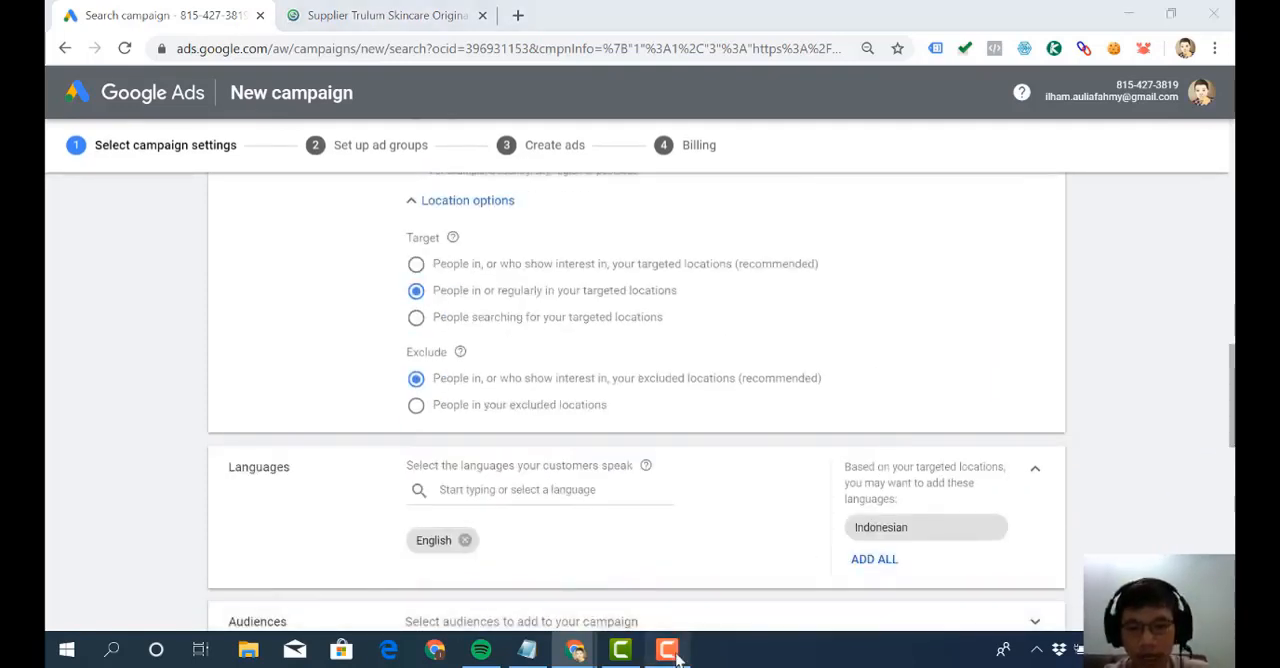